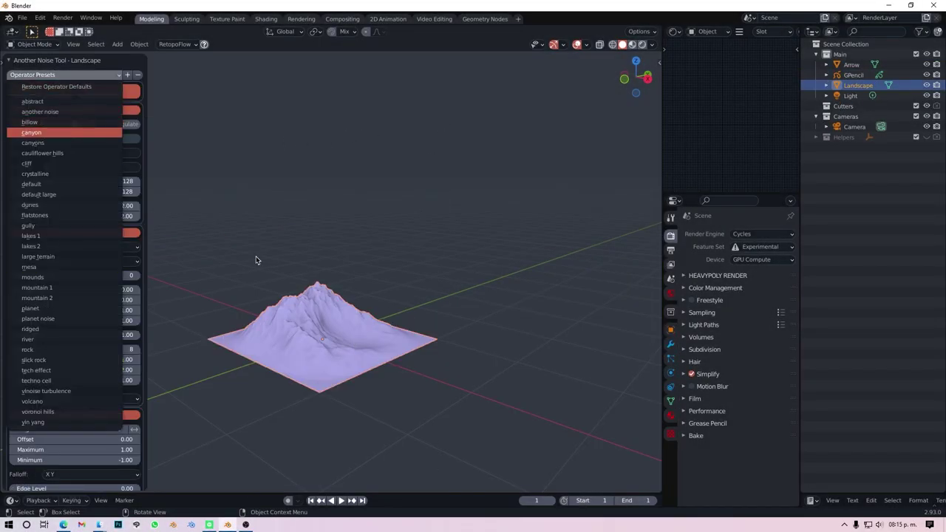
# - Apply the canyon A.N.T. preset and add a second Landscape terrain
pyautogui.press('Return')
pyautogui.moveTo(316, 344); pyautogui.dragTo(377, 243, button='middle')
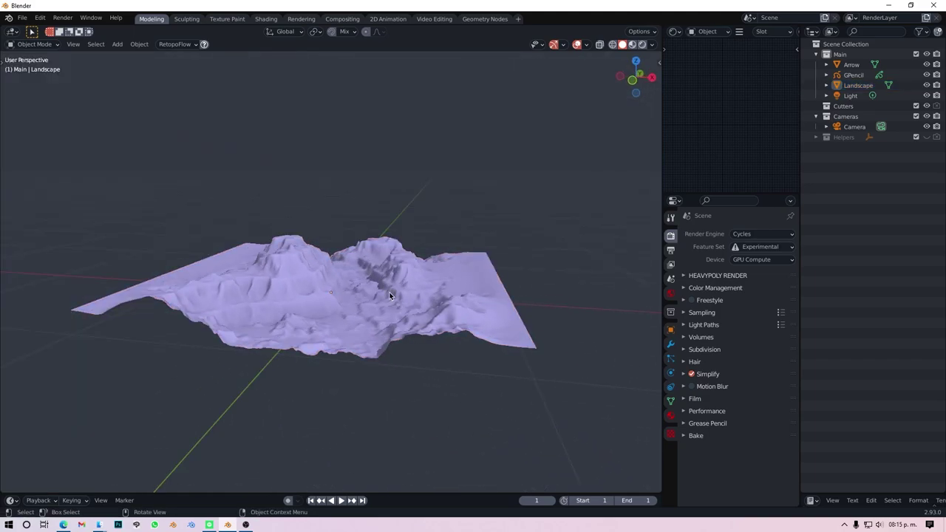
pyautogui.hotkey('shift', 'a')
pyautogui.click(426, 484)
# - Set the new terrain's Noise Type to Noise Rocks, then change it to Slick Rock
pyautogui.click(88, 246)
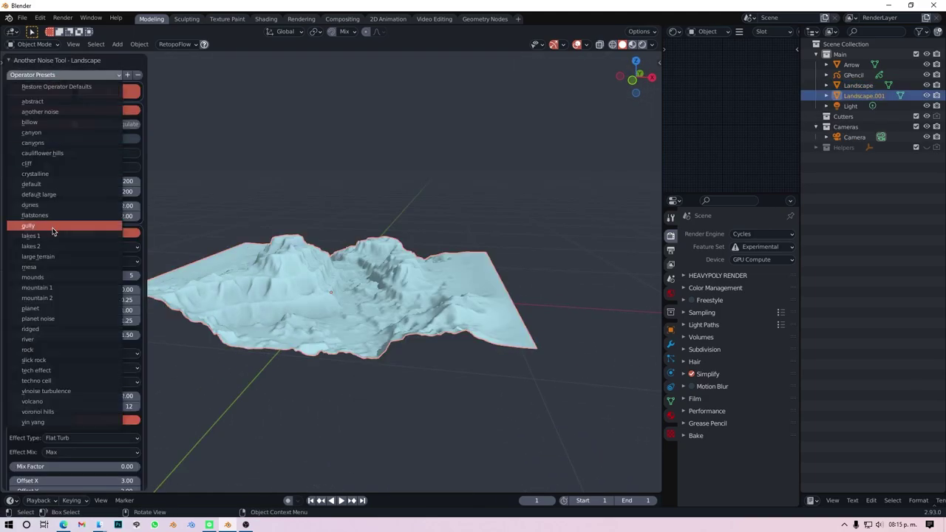
pyautogui.click(78, 247)
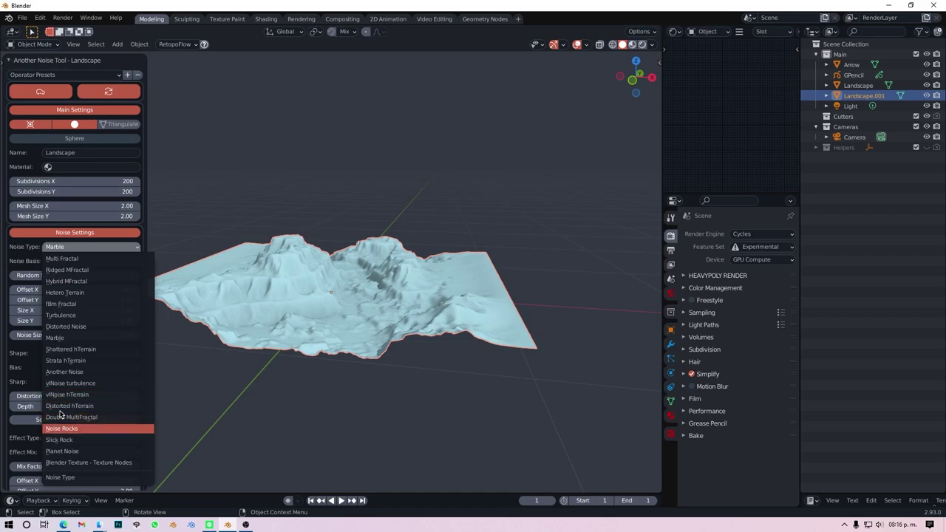
pyautogui.click(61, 427)
pyautogui.moveTo(394, 344); pyautogui.dragTo(186, 328, button='middle')
pyautogui.click(64, 251)
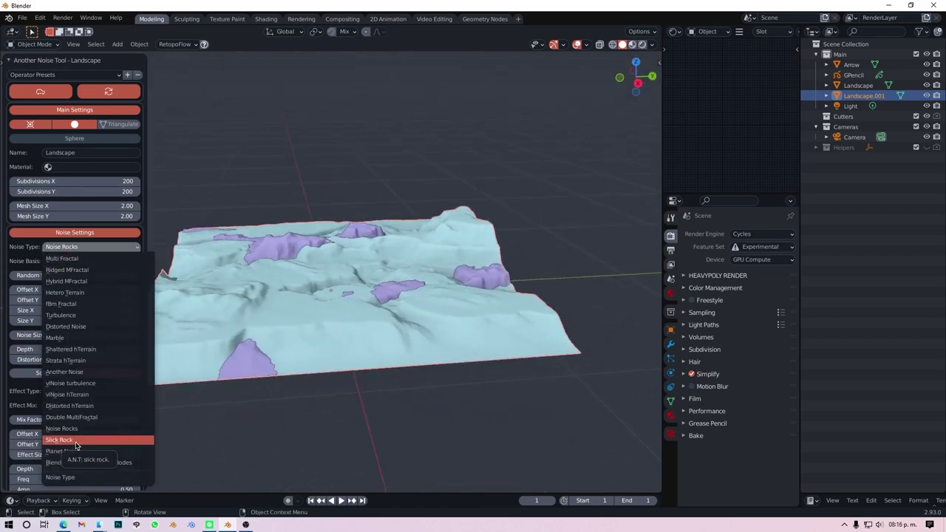
pyautogui.click(76, 440)
# - Select the original Landscape, then the cyan Landscape.001, viewing both terrains from above
pyautogui.moveTo(356, 297); pyautogui.dragTo(359, 346, button='middle')
pyautogui.click(342, 316)
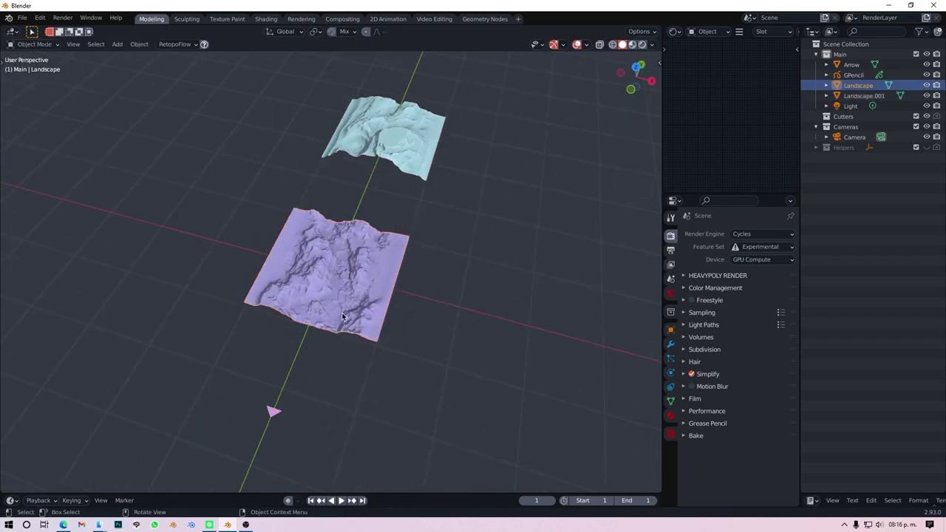
pyautogui.moveTo(397, 153)
pyautogui.mouseDown(button='middle')
pyautogui.moveTo(443, 338)
pyautogui.moveTo(357, 351)
pyautogui.moveTo(294, 162)
pyautogui.mouseUp(button='middle')
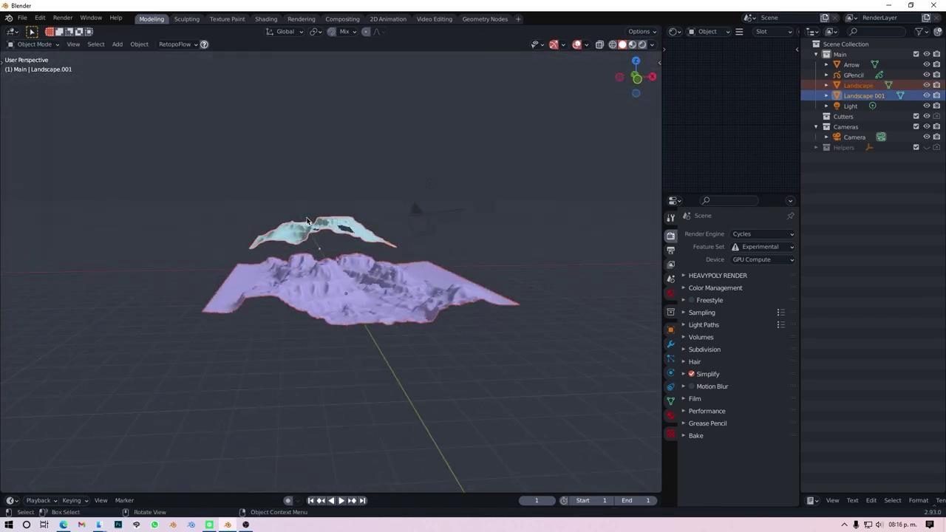
pyautogui.click(293, 162)
# - Move the canyon Landscape 13.341 m along Y and look through the camera
pyautogui.click(369, 354)
pyautogui.press('g')
pyautogui.press('y')
pyautogui.click(289, 235)
pyautogui.press('KP_0')
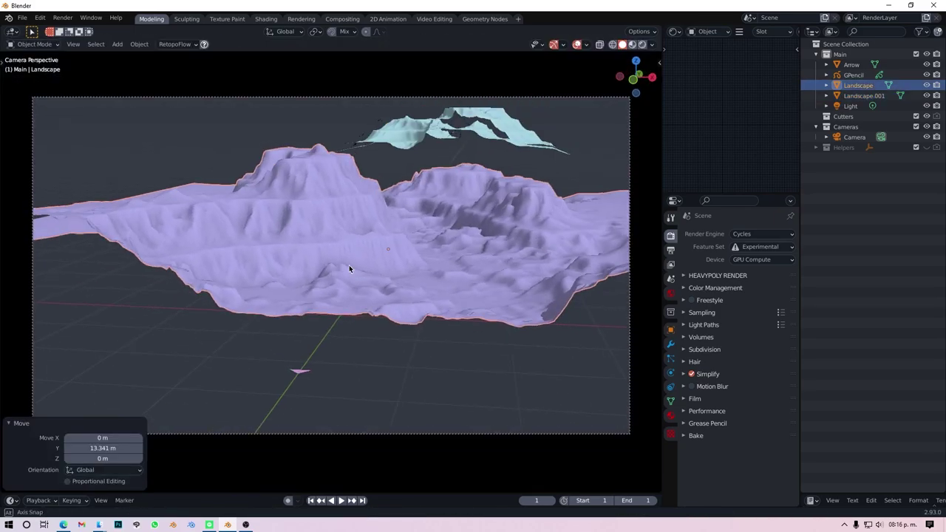
# - Set the output resolution to 2000 × 1000 px
pyautogui.click(670, 250)
pyautogui.doubleClick(752, 246)
pyautogui.write('2000')
pyautogui.press('Return')
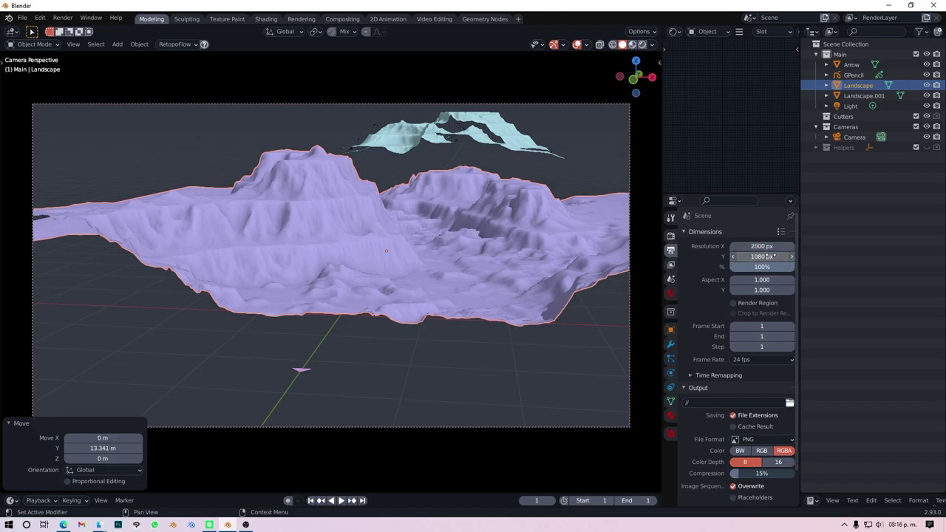
pyautogui.press('Return')
# - Give the camera a 70 mm focal length and aim it at the canyon walls
pyautogui.click(854, 136)
pyautogui.click(670, 373)
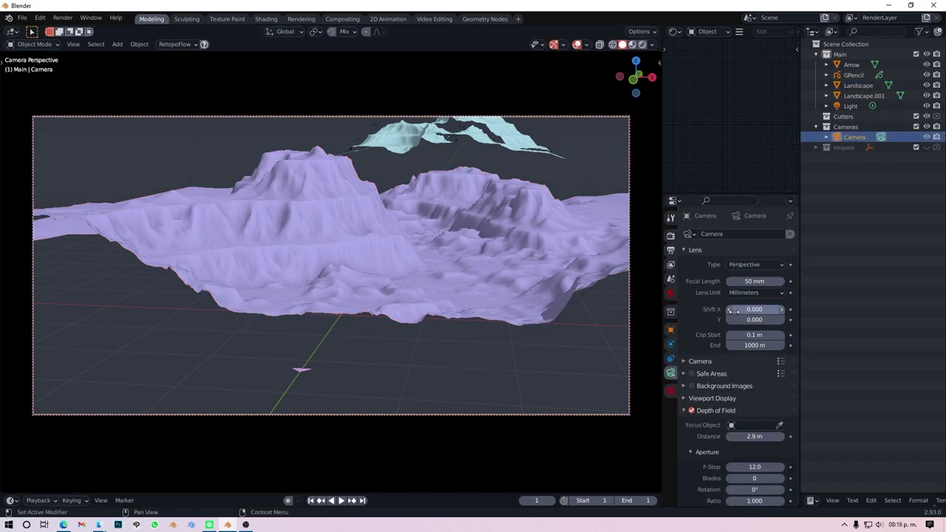
pyautogui.write('85')
pyautogui.press('Return')
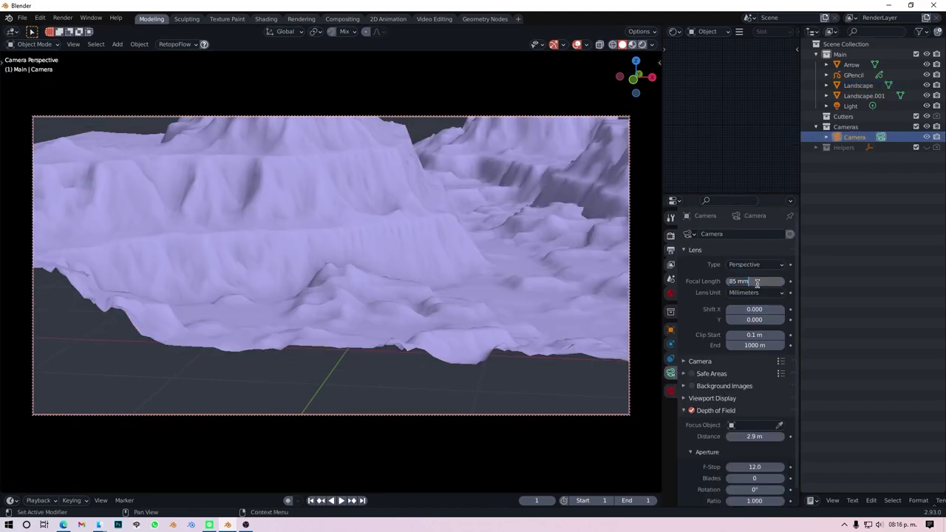
pyautogui.write('70')
pyautogui.press('Return')
pyautogui.moveTo(373, 242)
pyautogui.mouseDown(button='middle')
pyautogui.moveTo(440, 352)
pyautogui.moveTo(424, 352)
pyautogui.moveTo(502, 338)
pyautogui.moveTo(409, 401)
pyautogui.moveTo(457, 348)
pyautogui.moveTo(452, 382)
pyautogui.moveTo(443, 387)
pyautogui.moveTo(520, 200)
pyautogui.mouseUp(button='middle')
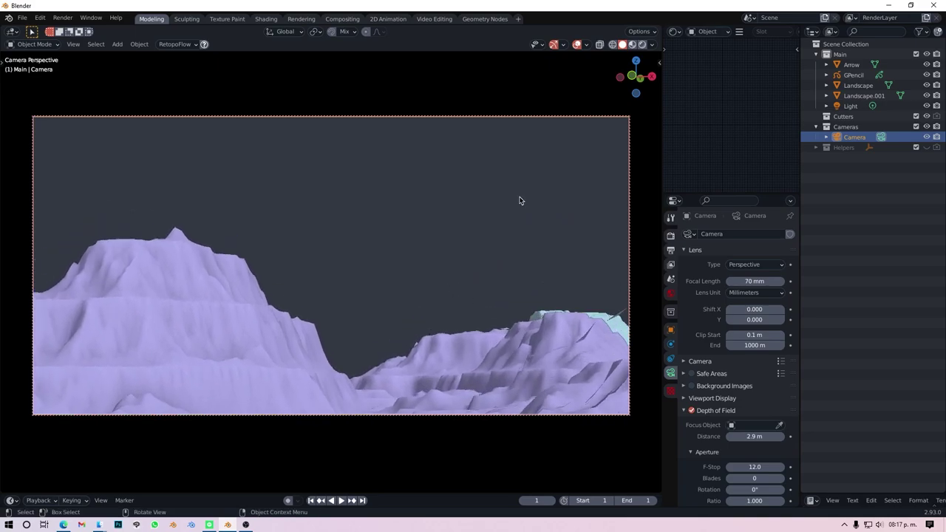
pyautogui.press('z')
pyautogui.moveTo(491, 324)
pyautogui.mouseDown(button='middle')
pyautogui.moveTo(443, 312)
pyautogui.moveTo(463, 307)
pyautogui.moveTo(454, 338)
pyautogui.mouseUp(button='middle')
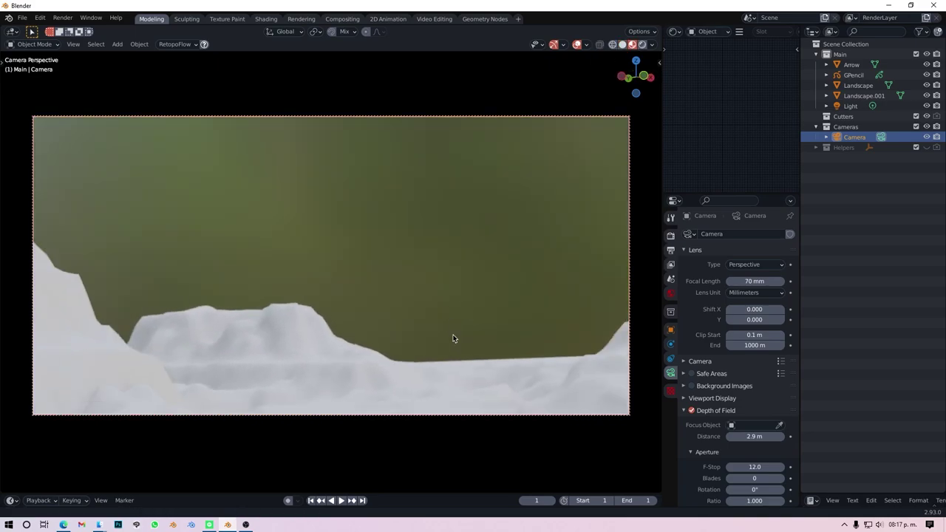
# - Move Landscape.001 behind the canyon and rotate it around Z
pyautogui.click(382, 355)
pyautogui.press('KP_7')
pyautogui.press('g')
pyautogui.click(537, 397)
pyautogui.press('KP_0')
pyautogui.press('r')
pyautogui.press('z')
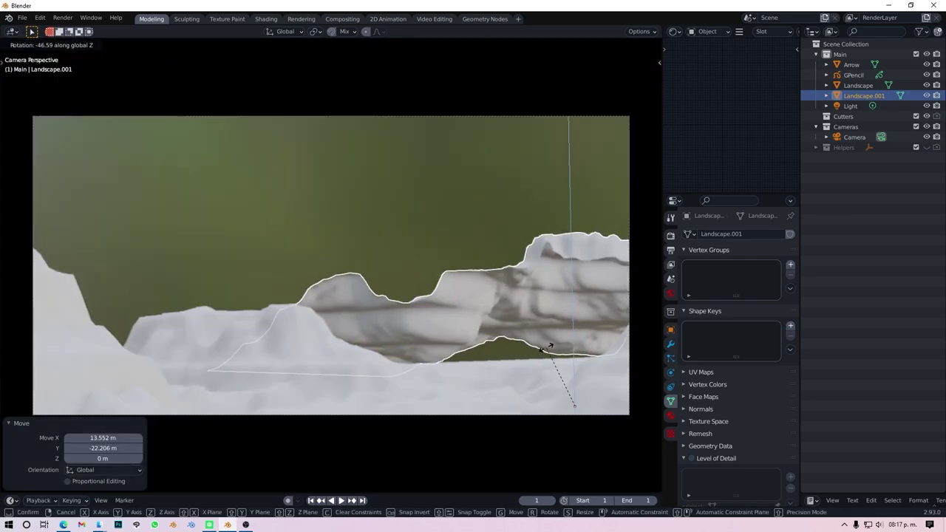
pyautogui.click(445, 395)
# - Lower Landscape.001 into its backdrop position
pyautogui.moveTo(446, 395)
pyautogui.mouseDown(button='middle')
pyautogui.moveTo(455, 412)
pyautogui.moveTo(539, 315)
pyautogui.mouseUp(button='middle')
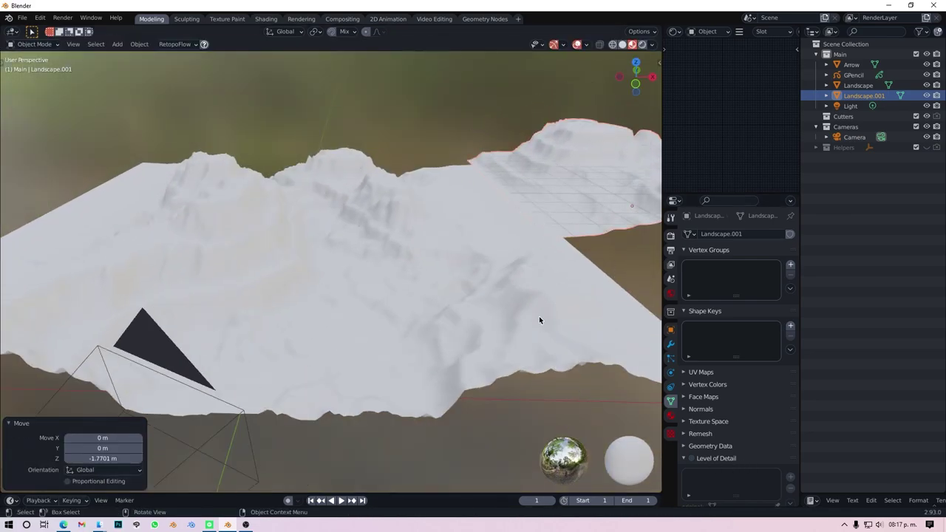
pyautogui.press('KP_0')
pyautogui.press('g')
pyautogui.click(472, 303)
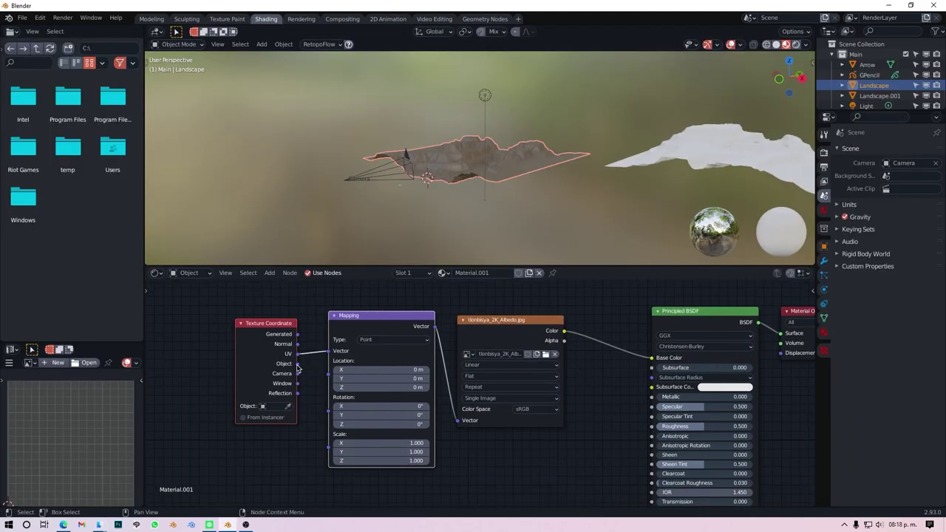
# - Set Box projection on the albedo and roughness textures and link roughness to the shader
pyautogui.click(475, 398)
pyautogui.moveTo(540, 407); pyautogui.dragTo(575, 372)
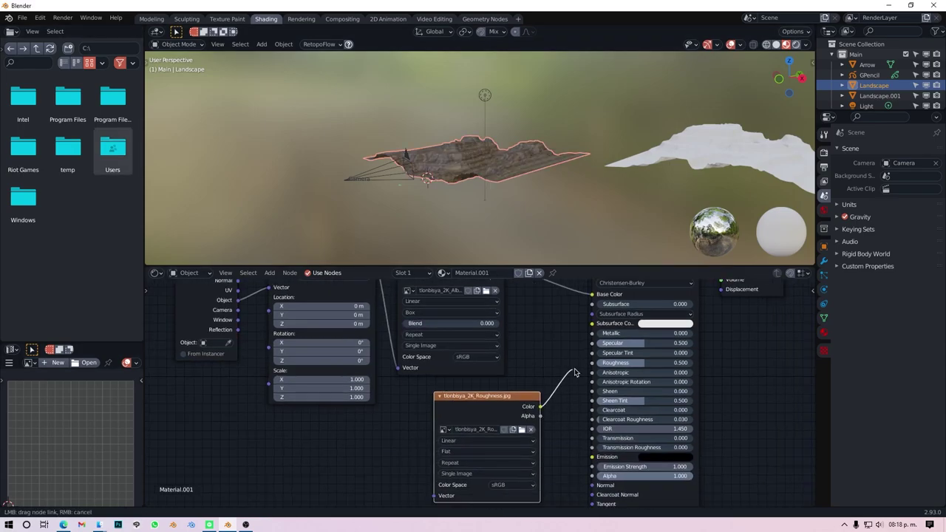
pyautogui.click(449, 471)
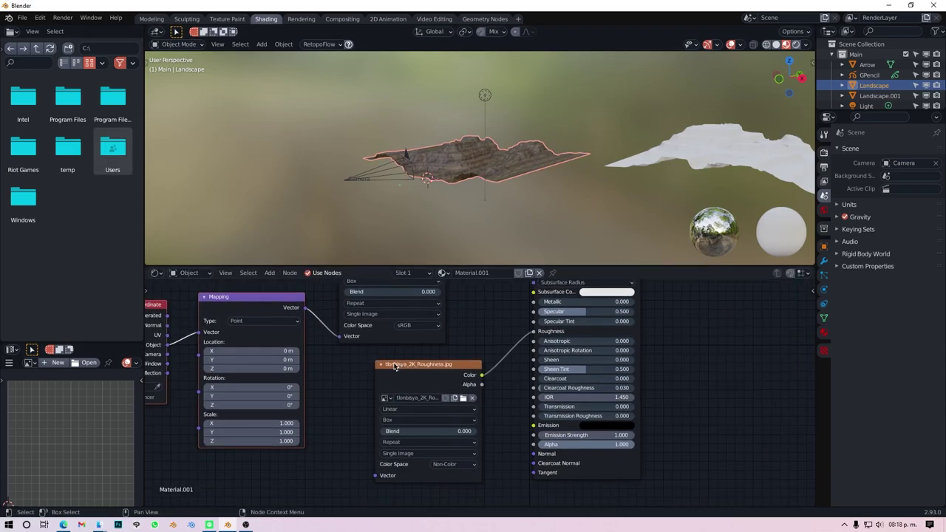
# - Wire the normal texture through a Normal Map node and add Ctrl+T mapping nodes
pyautogui.moveTo(813, 318); pyautogui.dragTo(532, 325)
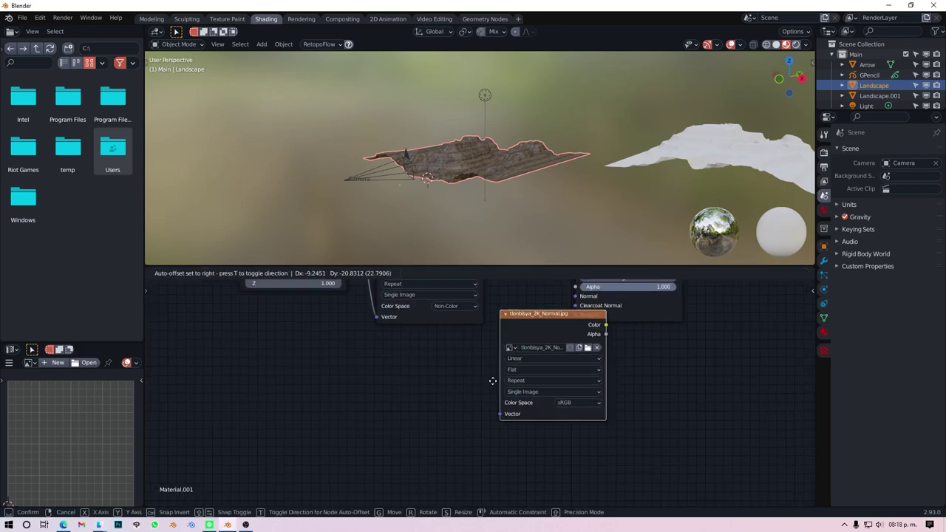
pyautogui.click(503, 421)
pyautogui.click(500, 401)
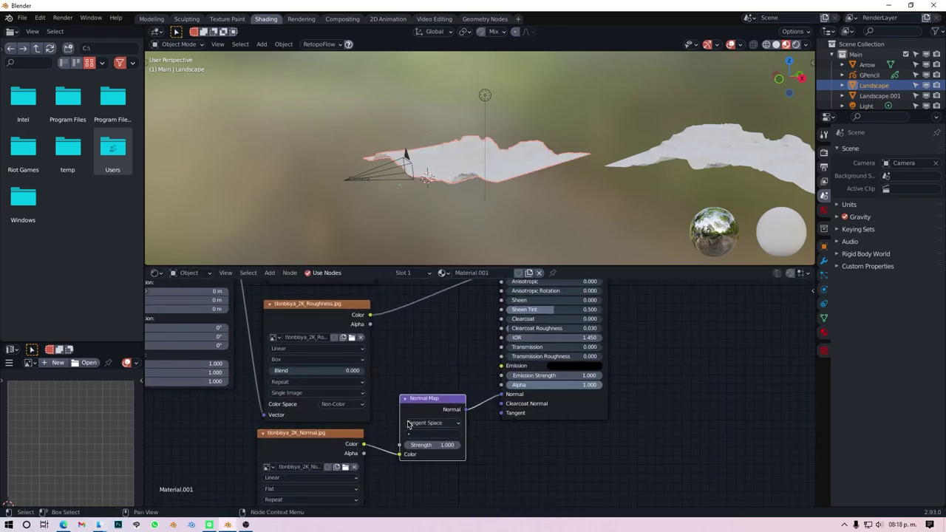
pyautogui.scroll(-2, 443, 354)
pyautogui.hotkey('ctrl', 't')
pyautogui.moveTo(362, 389); pyautogui.dragTo(328, 320, button='middle')
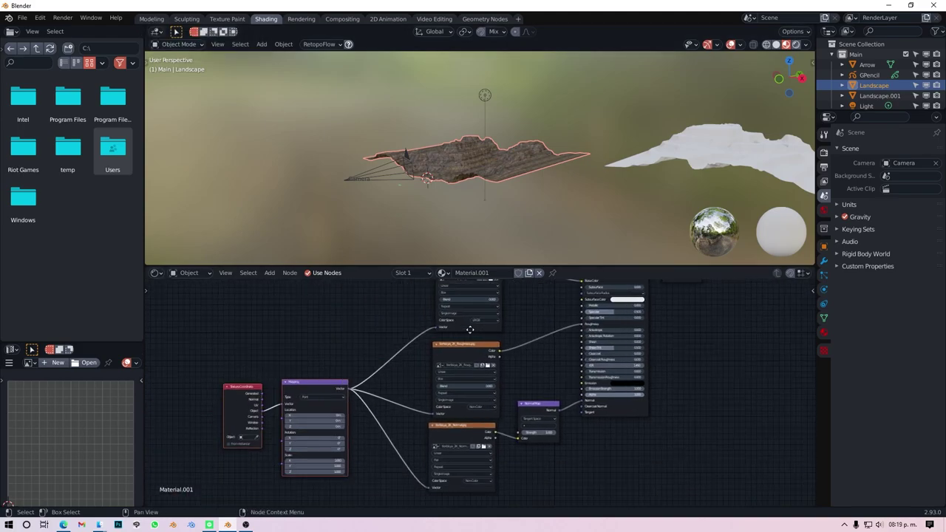
# - Set the Mapping node Scale to 3 on all axes
pyautogui.scroll(2, 739, 118)
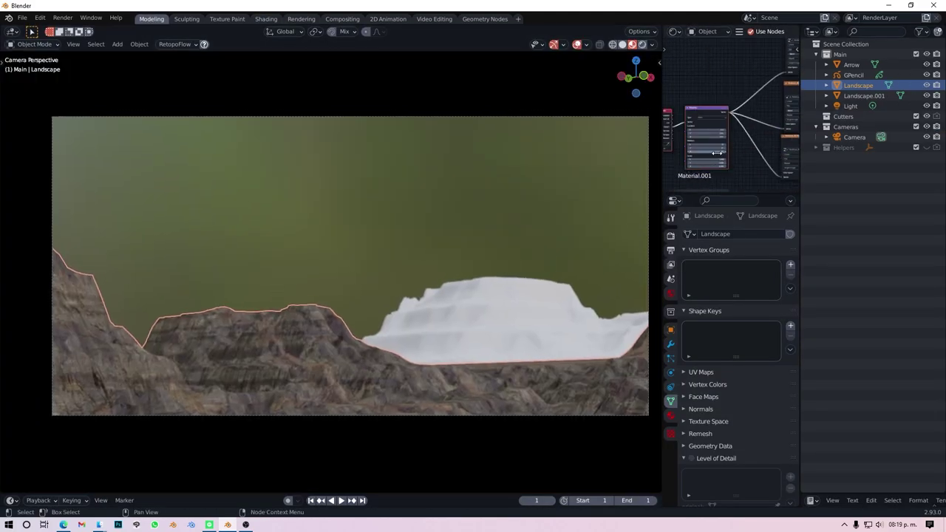
pyautogui.scroll(3, 774, 129)
pyautogui.moveTo(774, 130); pyautogui.dragTo(742, 150)
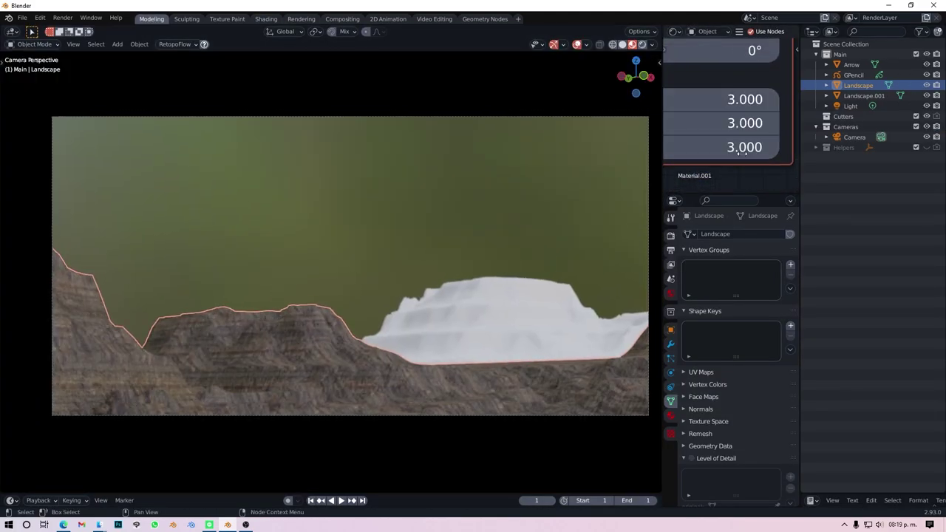
# - Link the rock material to the white Landscape.001 terrain and return to camera view
pyautogui.rightClick(293, 329)
pyautogui.click(266, 344)
pyautogui.moveTo(346, 227); pyautogui.dragTo(458, 314, button='middle')
pyautogui.press('KP_0')
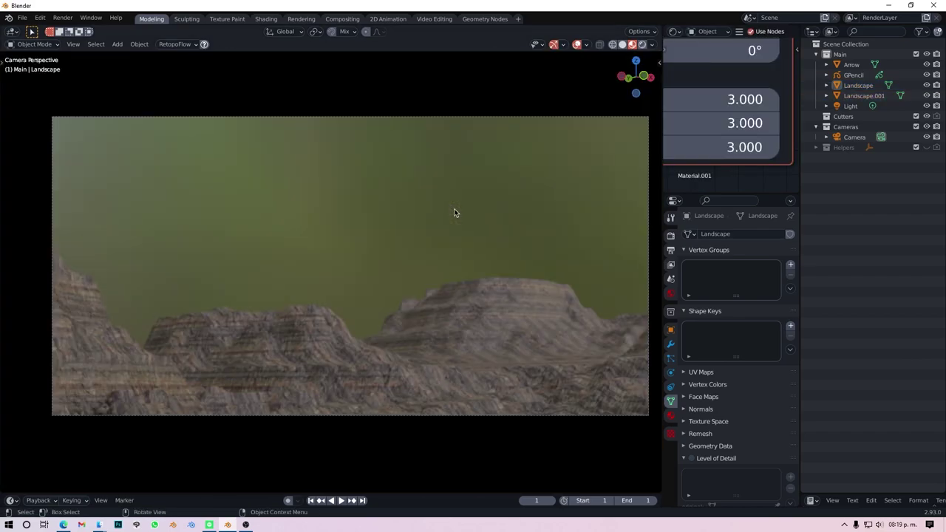
# - Raise the World's Physical Atmosphere Density to 49.56
pyautogui.click(670, 234)
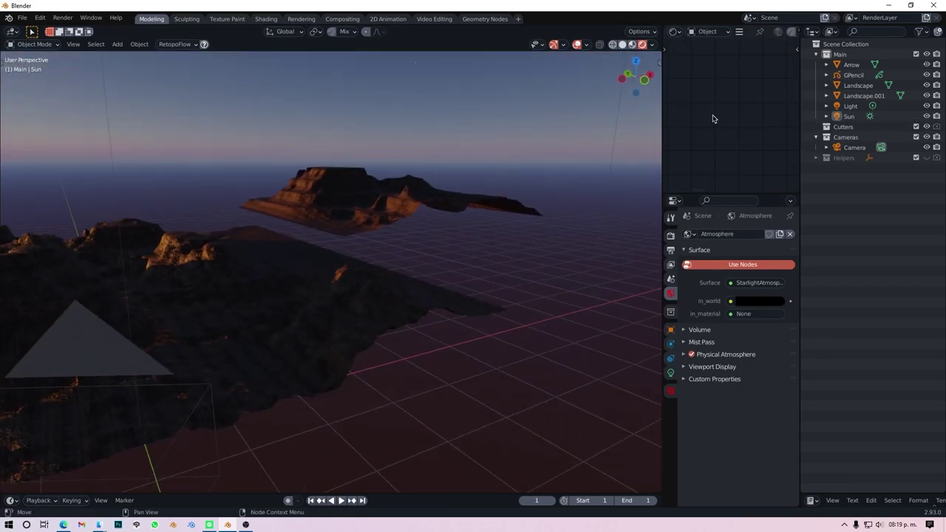
pyautogui.click(266, 18)
pyautogui.click(188, 272)
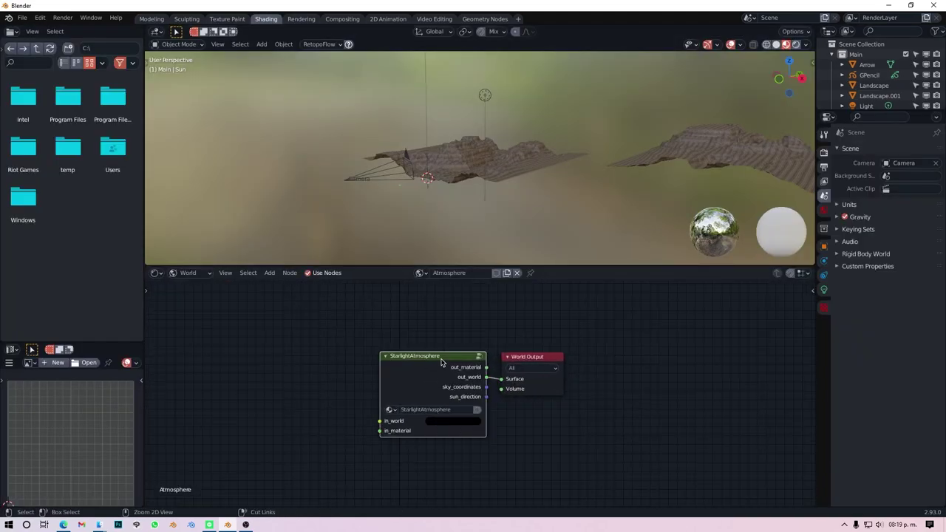
pyautogui.click(190, 285)
pyautogui.click(473, 156)
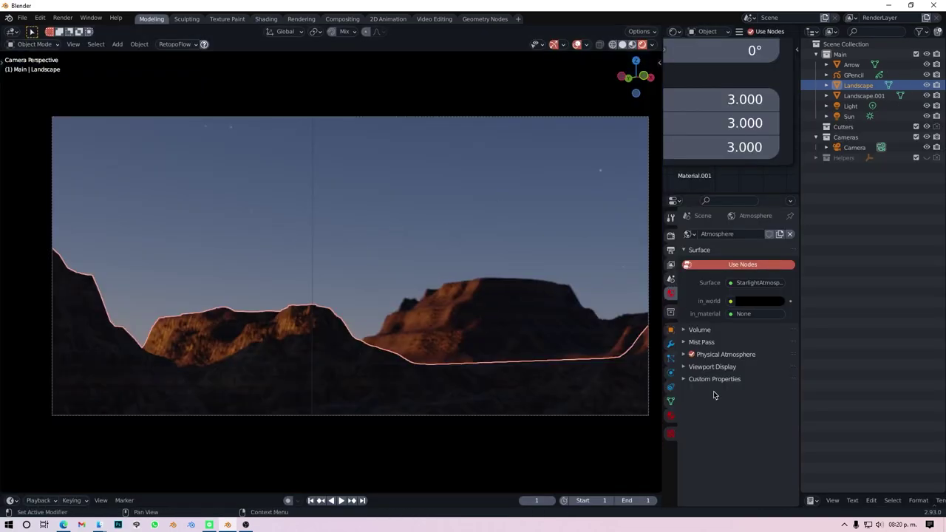
pyautogui.click(725, 354)
pyautogui.scroll(-3, 738, 369)
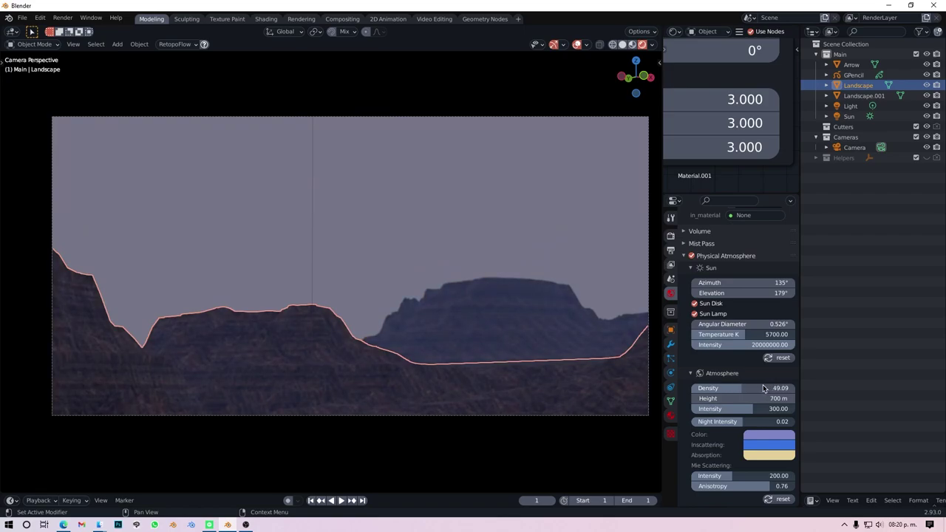
pyautogui.moveTo(451, 234)
pyautogui.mouseDown(button='middle')
pyautogui.moveTo(306, 342)
pyautogui.moveTo(566, 291)
pyautogui.mouseUp(button='middle')
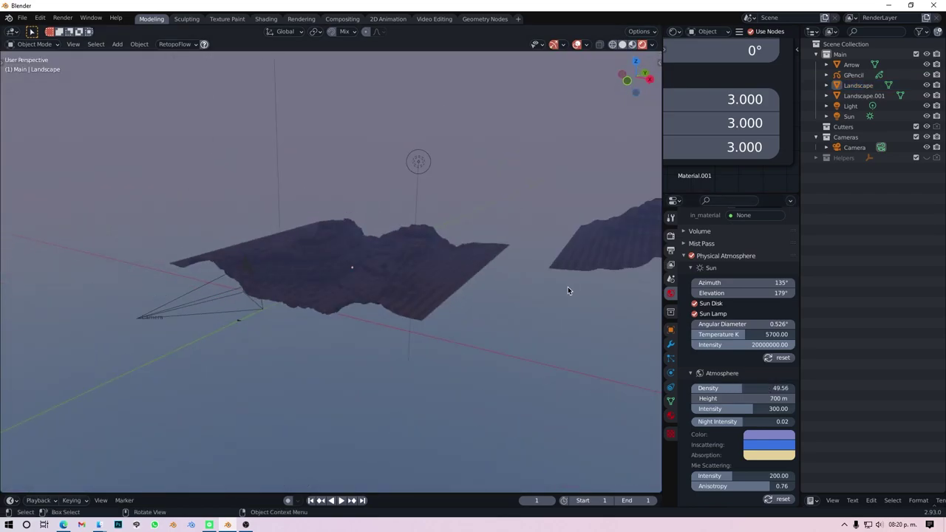
# - Duplicate Landscape.001 into Landscape.002 and scale it down
pyautogui.click(565, 291)
pyautogui.press('KP_7')
pyautogui.hotkey('shift', 'd')
pyautogui.click(575, 343)
pyautogui.press('d')
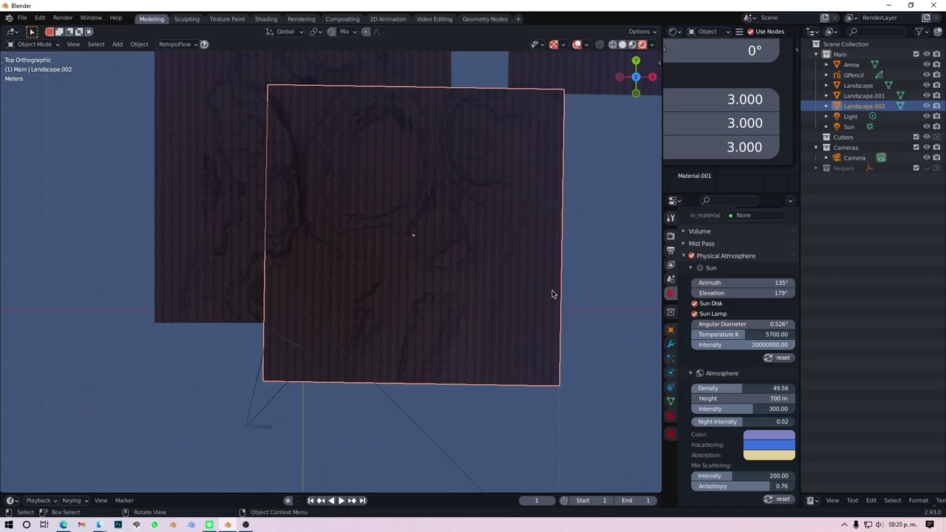
pyautogui.press('s')
pyautogui.click(376, 386)
pyautogui.press('g')
pyautogui.click(319, 304)
# - Move and rotate Landscape.002 into place as a ridge, checking from camera and top views
pyautogui.press('KP_0')
pyautogui.press('g')
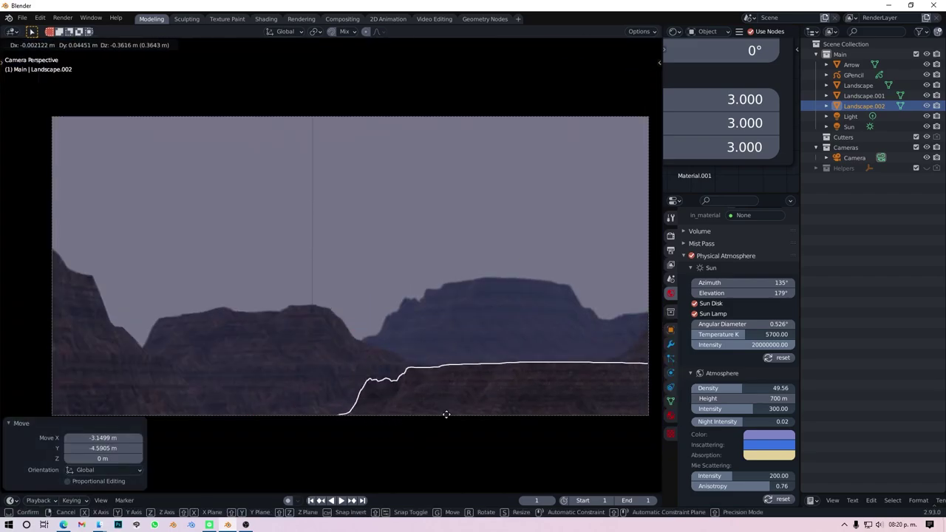
pyautogui.click(446, 415)
pyautogui.press('r')
pyautogui.click(379, 412)
pyautogui.press('g')
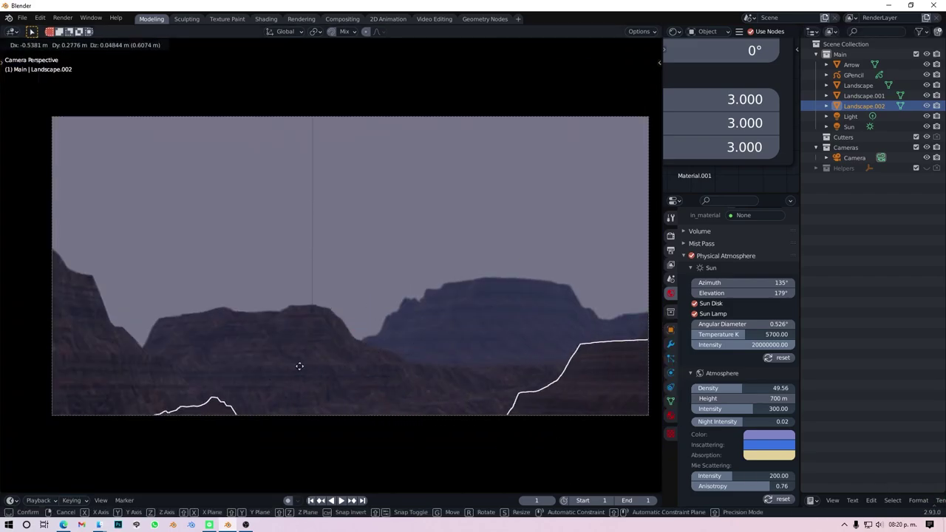
pyautogui.click(103, 404)
pyautogui.press('KP_0')
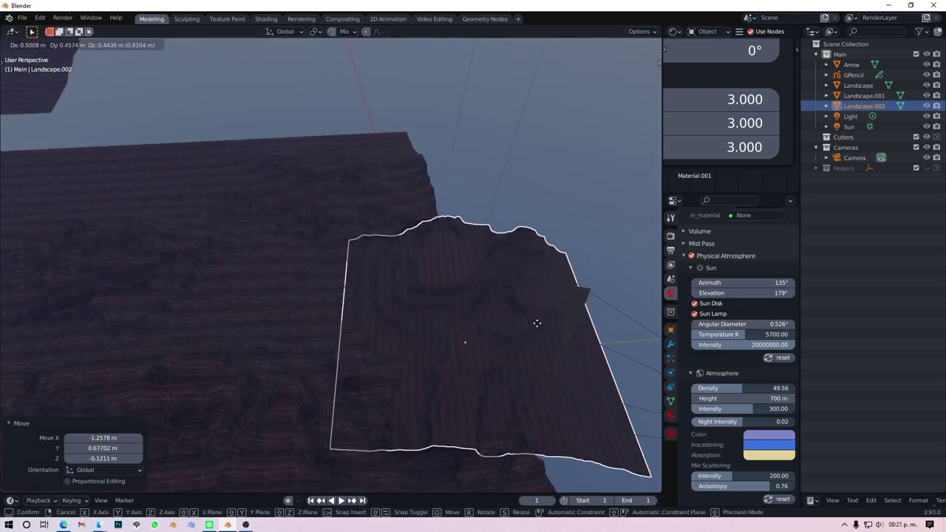
pyautogui.press('KP_0')
pyautogui.press('g')
pyautogui.click(532, 369)
pyautogui.press('KP_0')
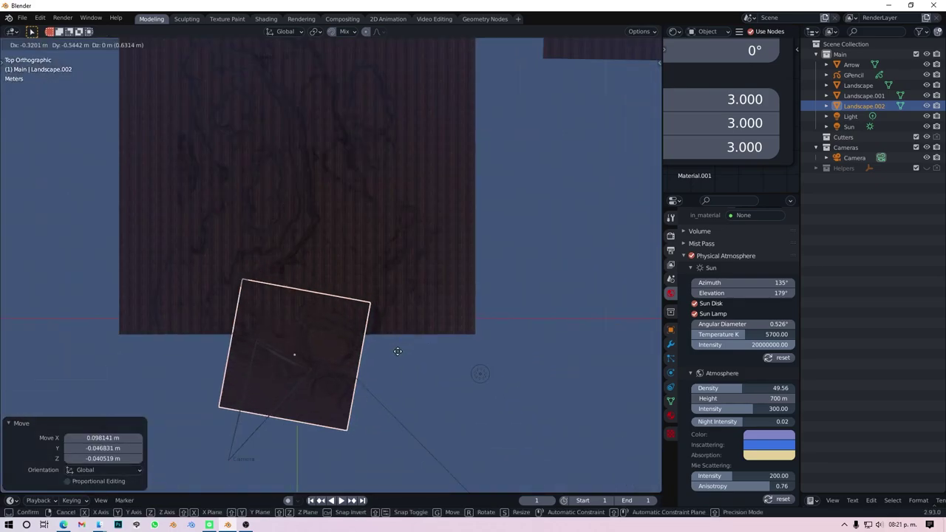
# - Shrink the ridge to about three quarters and reposition it in the shot
pyautogui.press('KP_0')
pyautogui.press('s')
pyautogui.click(386, 359)
pyautogui.press('g')
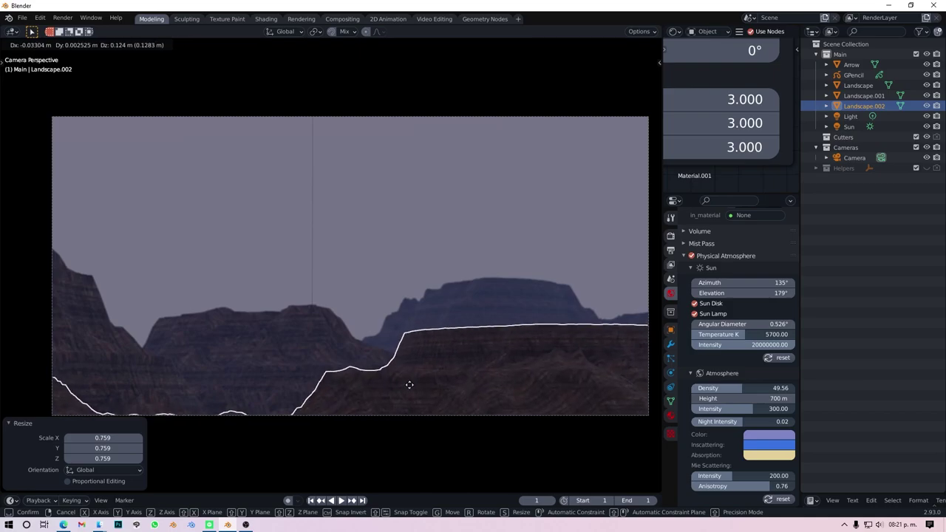
pyautogui.click(409, 384)
pyautogui.press('KP_0')
pyautogui.press('KP_0')
pyautogui.press('g')
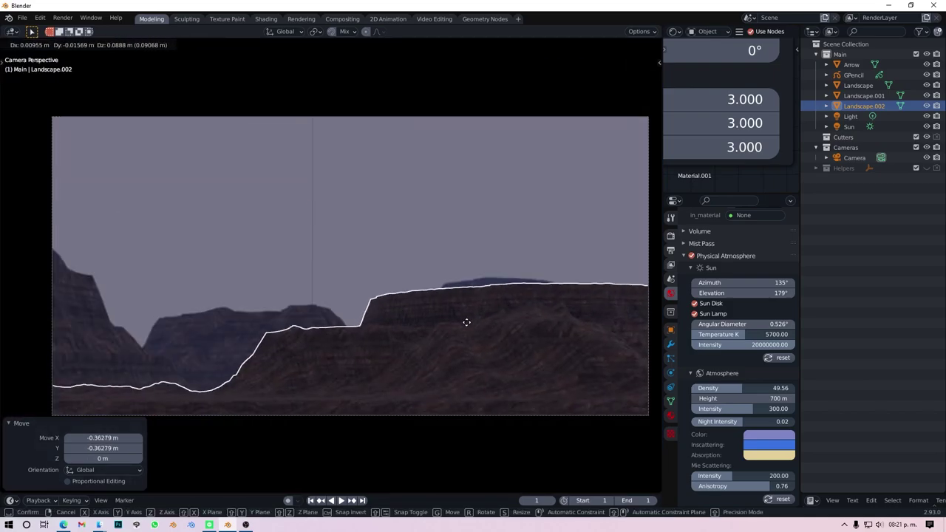
pyautogui.click(466, 322)
# - Resize the ridge, flatten it in Z, widen it in X, and rotate it around Z
pyautogui.press('s')
pyautogui.click(370, 406)
pyautogui.press('s')
pyautogui.press('z')
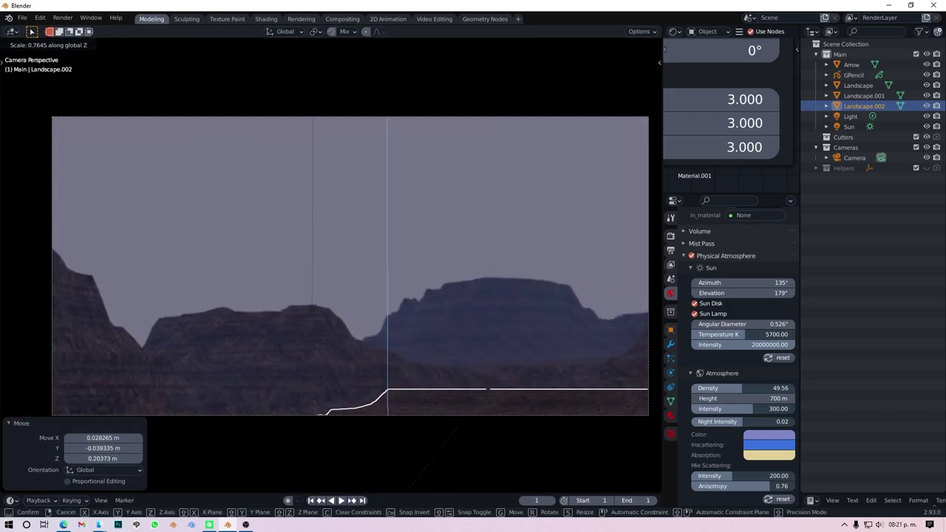
pyautogui.click(496, 352)
pyautogui.press('s')
pyautogui.press('x')
pyautogui.click(532, 425)
pyautogui.press('r')
pyautogui.press('z')
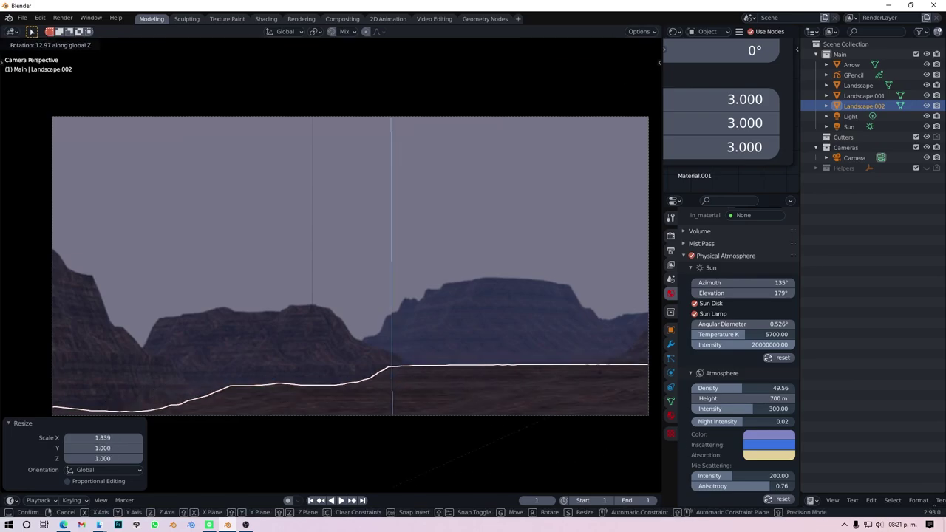
pyautogui.click(367, 242)
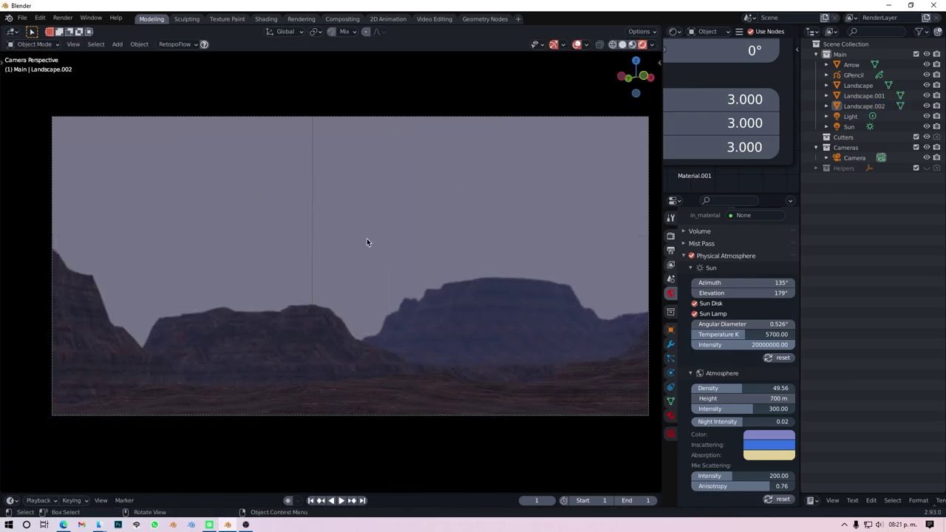
# - Duplicate the Landscape as Landscape.003 and rotate the copy to -174°
pyautogui.click(238, 354)
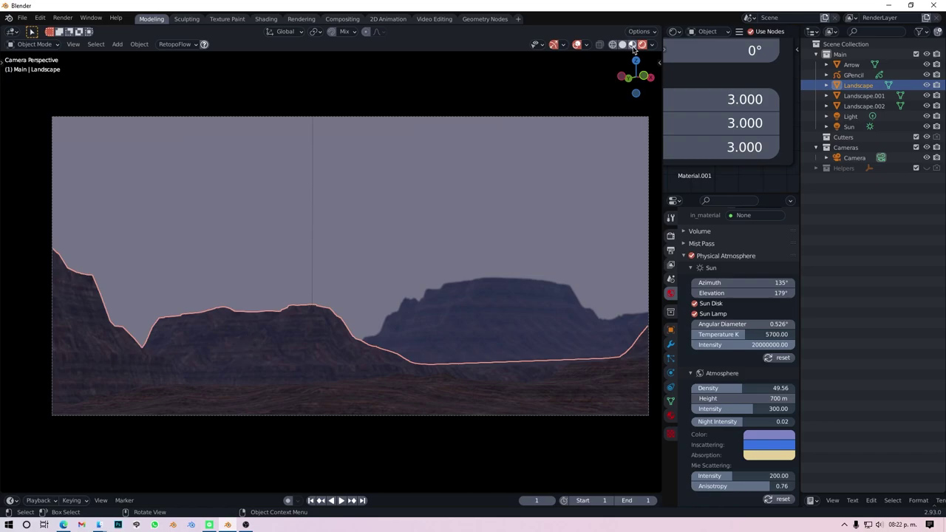
pyautogui.press('KP_7')
pyautogui.scroll(-2, 330, 201)
pyautogui.hotkey('shift', 'd')
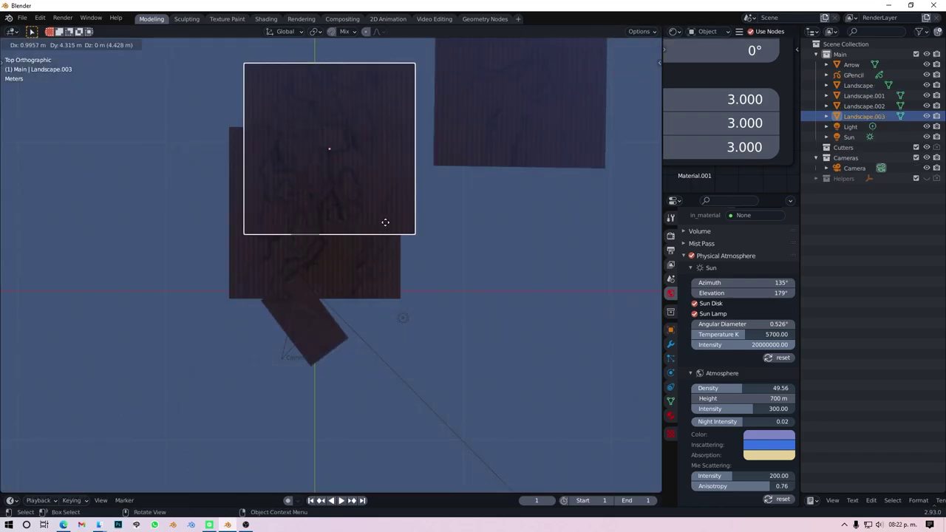
pyautogui.click(428, 147)
pyautogui.press('KP_0')
pyautogui.press('g')
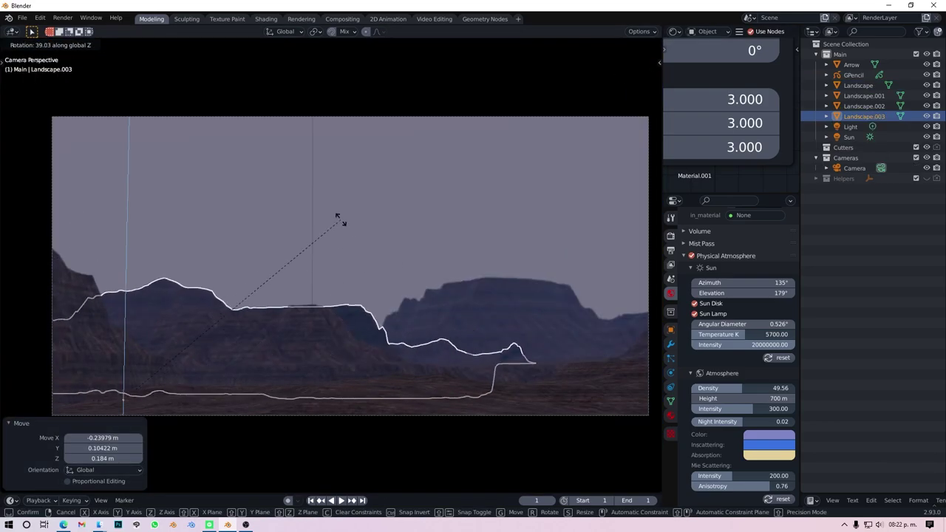
pyautogui.click(123, 399)
# - Settle Landscape.003's placement behind the canyon and deselect everything
pyautogui.press('g')
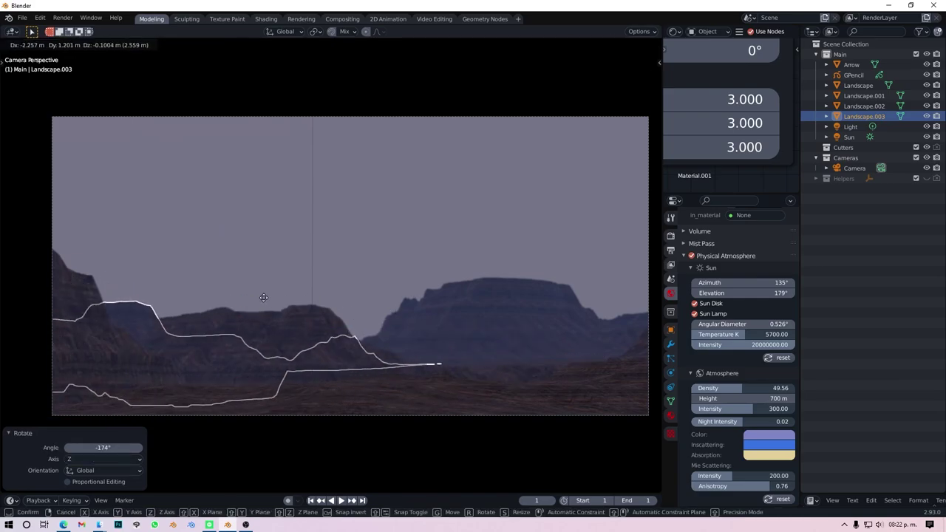
pyautogui.press('Escape')
pyautogui.click(320, 237)
pyautogui.hotkey('ctrl', 'z')
pyautogui.click(401, 235)
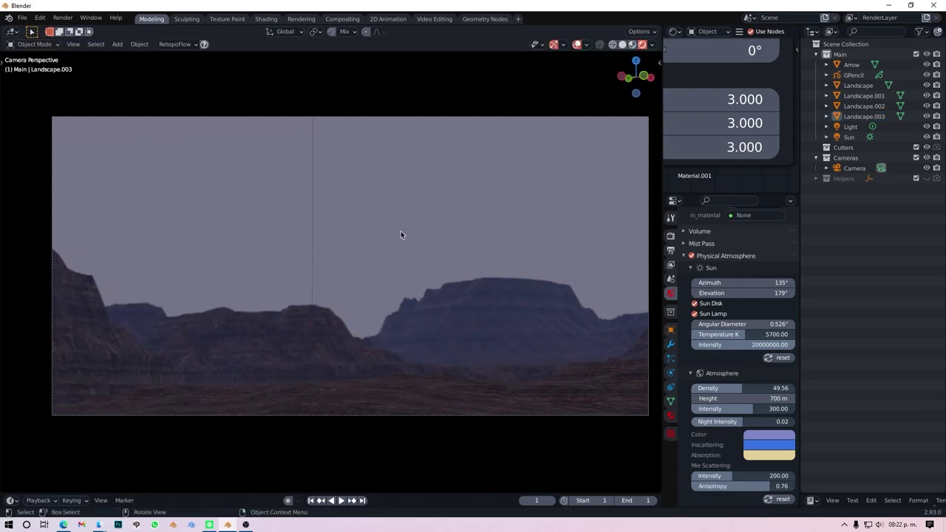
pyautogui.moveTo(400, 235); pyautogui.dragTo(359, 253, button='middle')
# - Add a new generated Landscape terrain, Landscape.004
pyautogui.hotkey('shift', 'a')
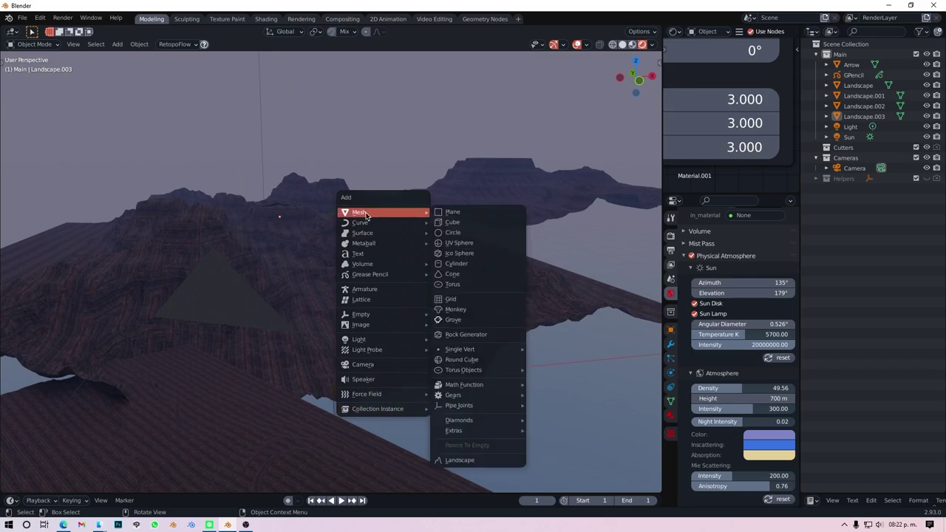
pyautogui.click(473, 457)
pyautogui.click(52, 75)
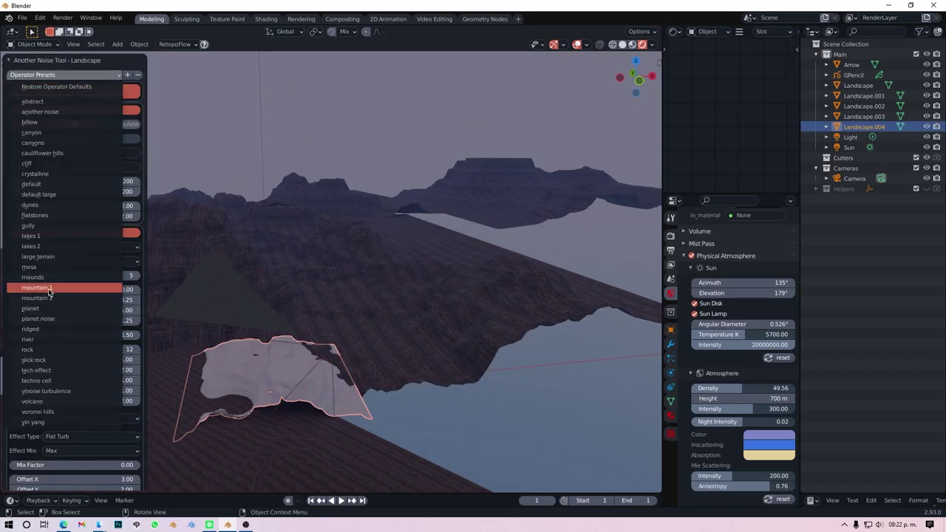
# - Try several mountain terrain presets for the new Landscape.004 terrain
pyautogui.click(49, 289)
pyautogui.click(52, 75)
pyautogui.click(49, 298)
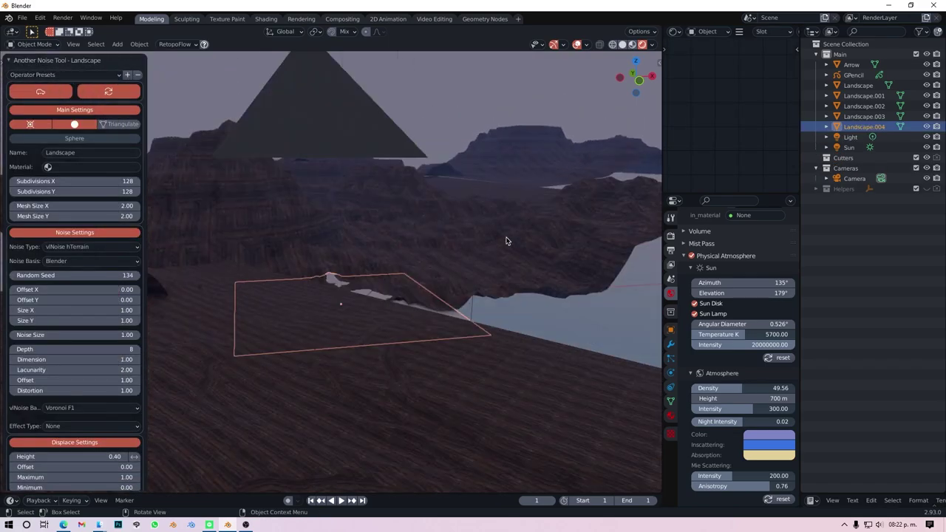
pyautogui.moveTo(506, 240); pyautogui.dragTo(441, 240, button='middle')
pyautogui.click(52, 75)
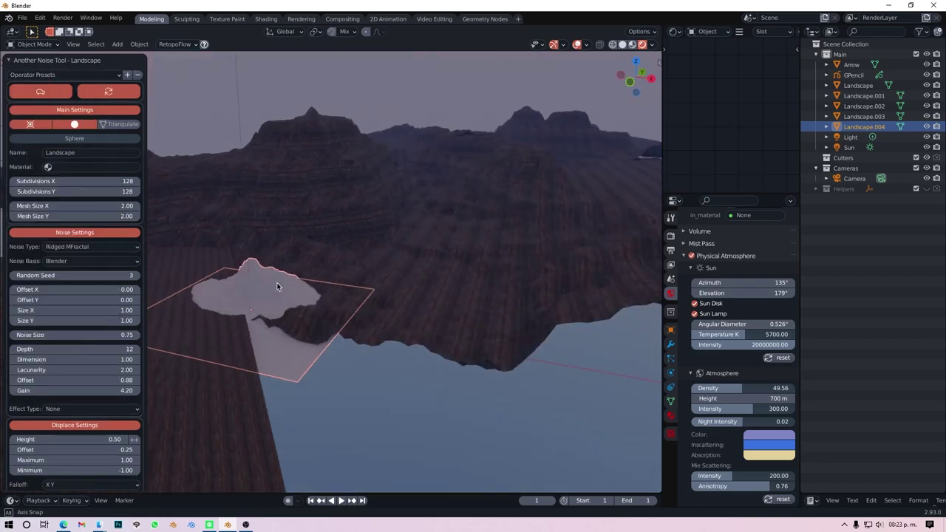
# - From the top view, move Landscape.004 back into the distance
pyautogui.press('KP_7')
pyautogui.press('g')
pyautogui.click(510, 338)
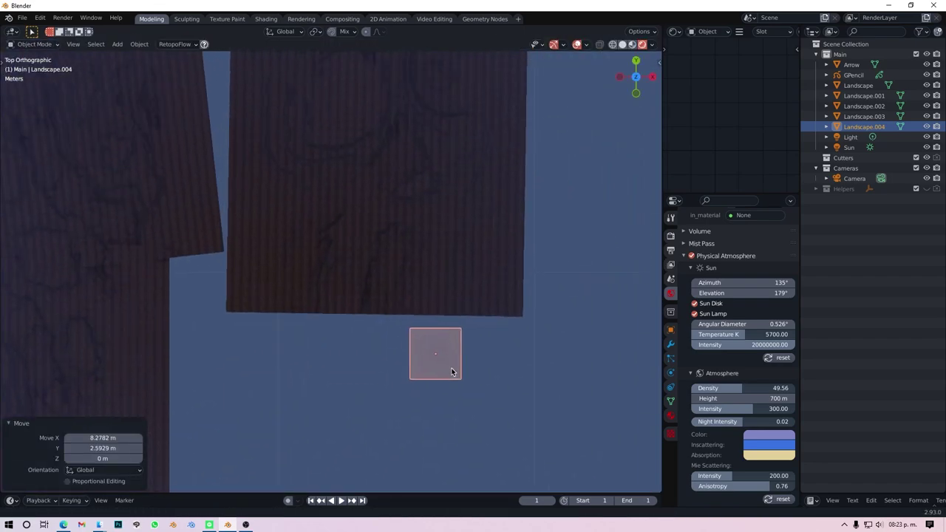
pyautogui.moveTo(509, 337)
pyautogui.mouseDown(button='middle')
pyautogui.moveTo(552, 394)
pyautogui.moveTo(576, 344)
pyautogui.moveTo(486, 213)
pyautogui.moveTo(432, 249)
pyautogui.mouseUp(button='middle')
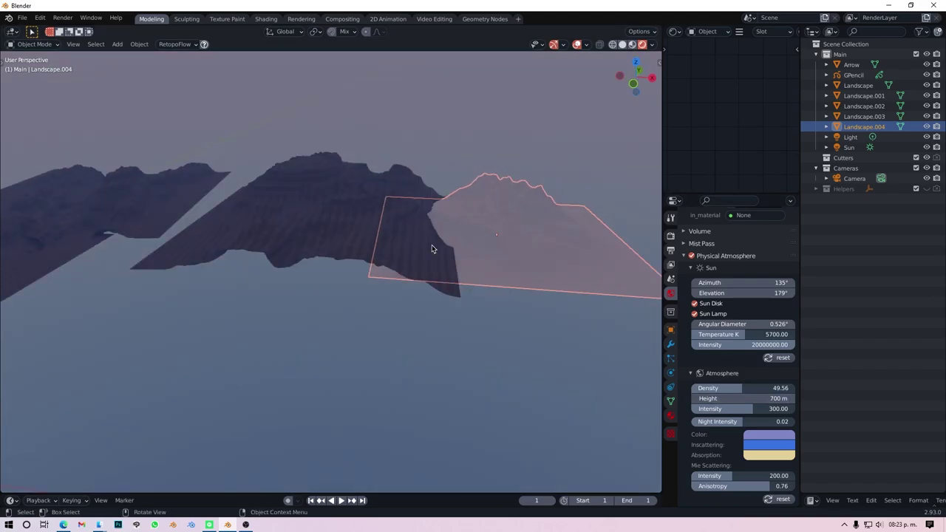
# - Link Landscape.001's rock material to Landscape.004
pyautogui.keyDown('shift'); pyautogui.click(293, 212); pyautogui.keyUp('shift')
pyautogui.hotkey('ctrl', 'l')
pyautogui.click(293, 212)
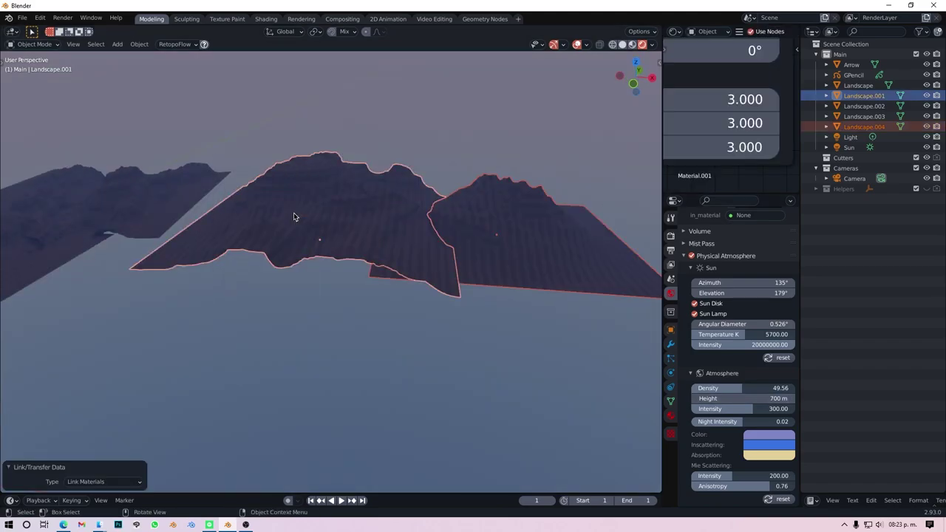
# - Slide the new terrain back as a distant peak, placing it at X 15.047 m
pyautogui.press('KP_0')
pyautogui.press('g')
pyautogui.click(478, 227)
pyautogui.moveTo(478, 227); pyautogui.dragTo(517, 249, button='middle')
pyautogui.press('KP_0')
pyautogui.press('g')
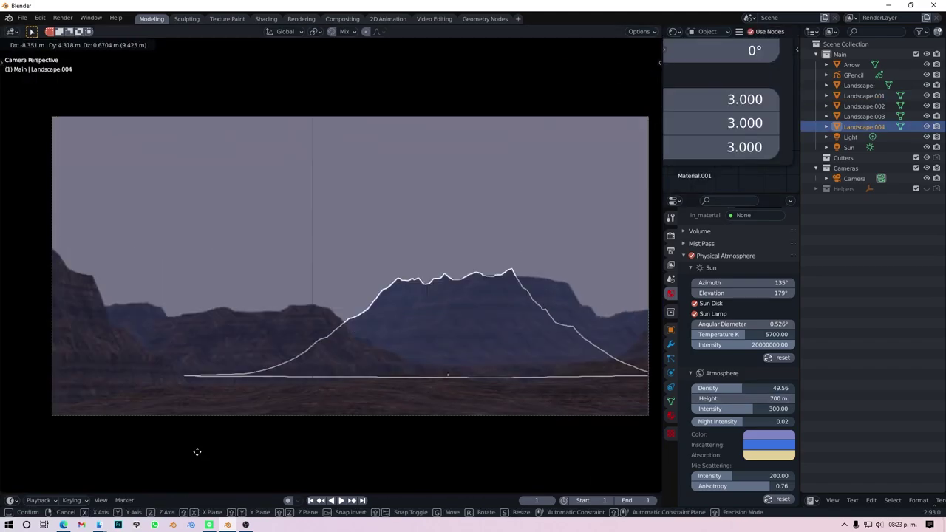
pyautogui.click(196, 450)
pyautogui.press('KP_7')
pyautogui.press('g')
pyautogui.click(443, 301)
# - Fine-tune the distant peak's final position between the ridges in the camera shot
pyautogui.press('KP_0')
pyautogui.press('g')
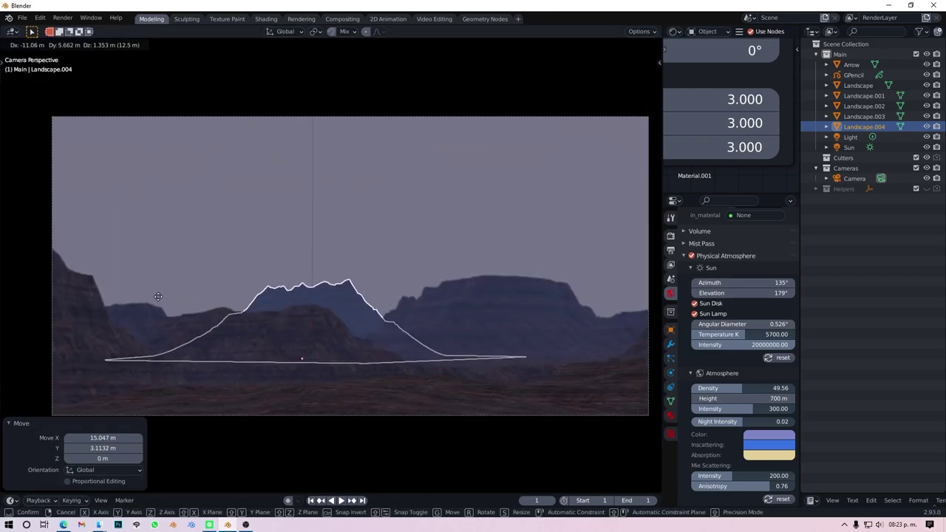
pyautogui.click(515, 355)
pyautogui.press('KP_7')
pyautogui.moveTo(428, 274); pyautogui.dragTo(484, 245, button='middle')
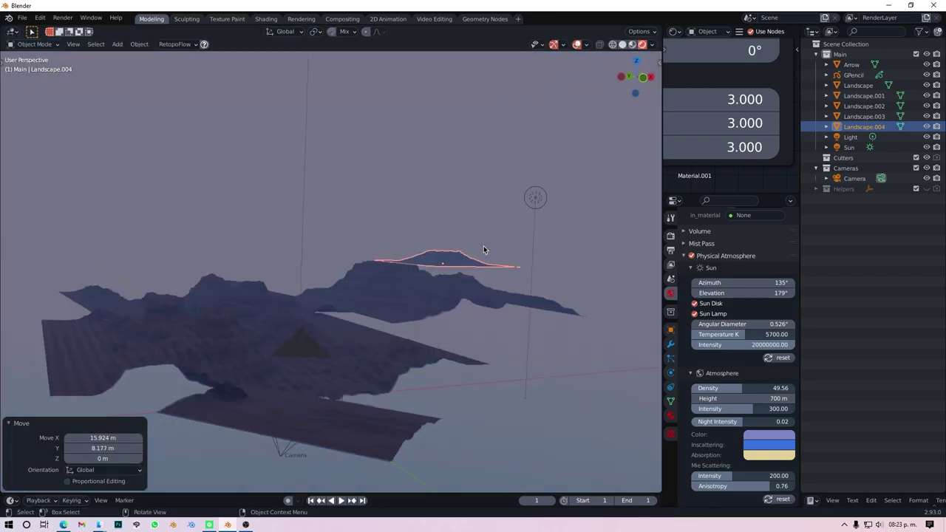
pyautogui.press('KP_0')
pyautogui.press('g')
pyautogui.click(398, 226)
pyautogui.click(424, 228)
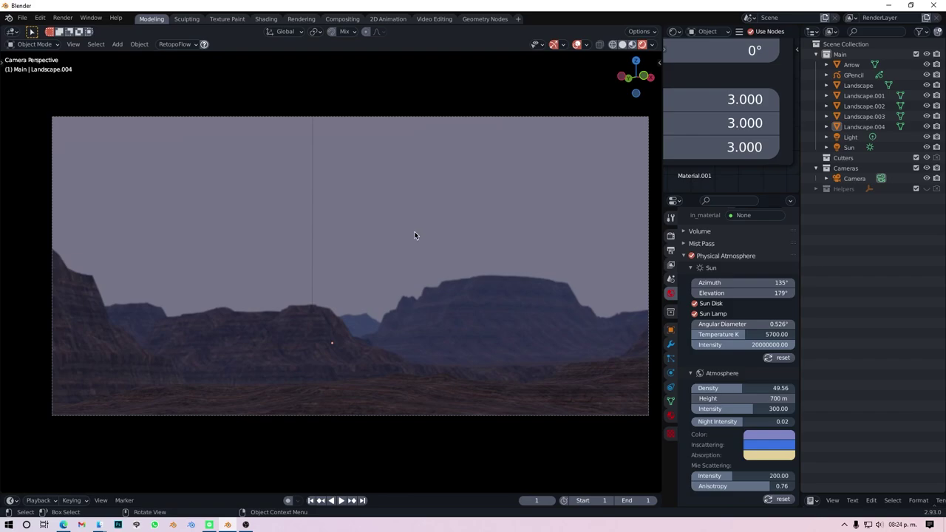
pyautogui.hotkey('ctrl', 's')
# - Save the scene file, entering 'desert' as the name in the file browser
pyautogui.click(487, 230)
pyautogui.click(197, 265)
pyautogui.click(350, 451)
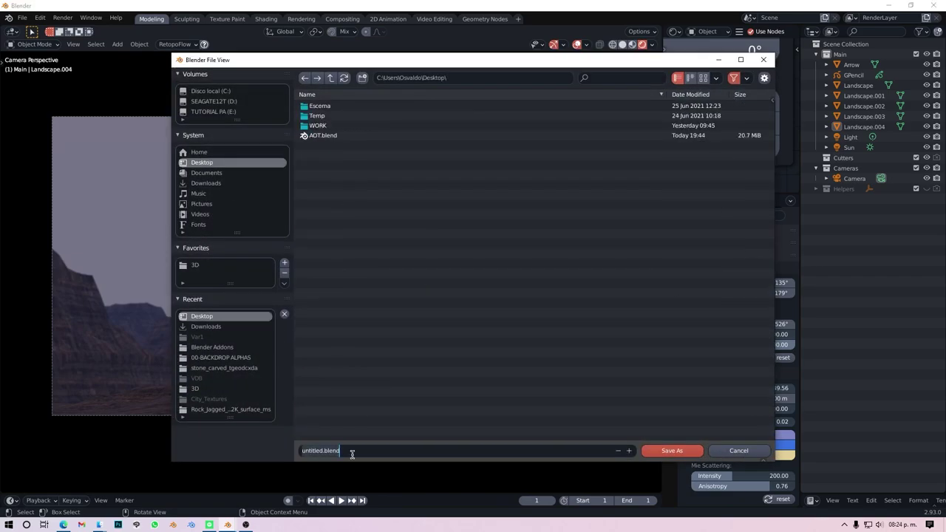
pyautogui.write('desert')
pyautogui.press('Return')
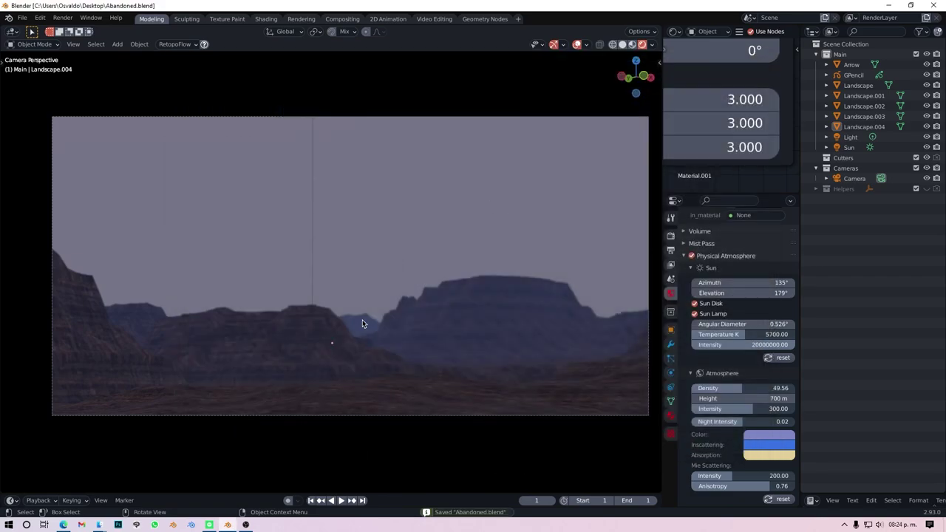
# - Make a linked duplicate of the mountain terrain and move it from the top view
pyautogui.press('`')
pyautogui.click(378, 213)
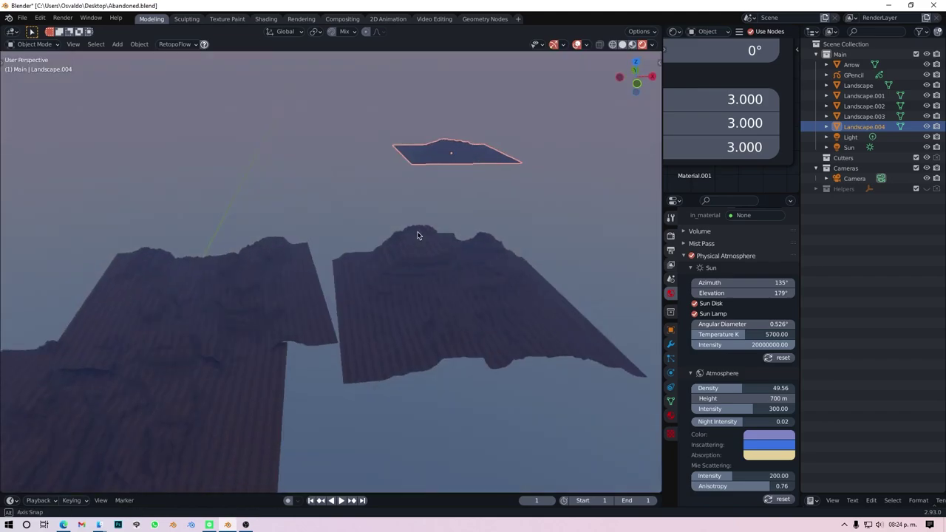
pyautogui.hotkey('shift', 'd')
pyautogui.press('KP_0')
pyautogui.press('g')
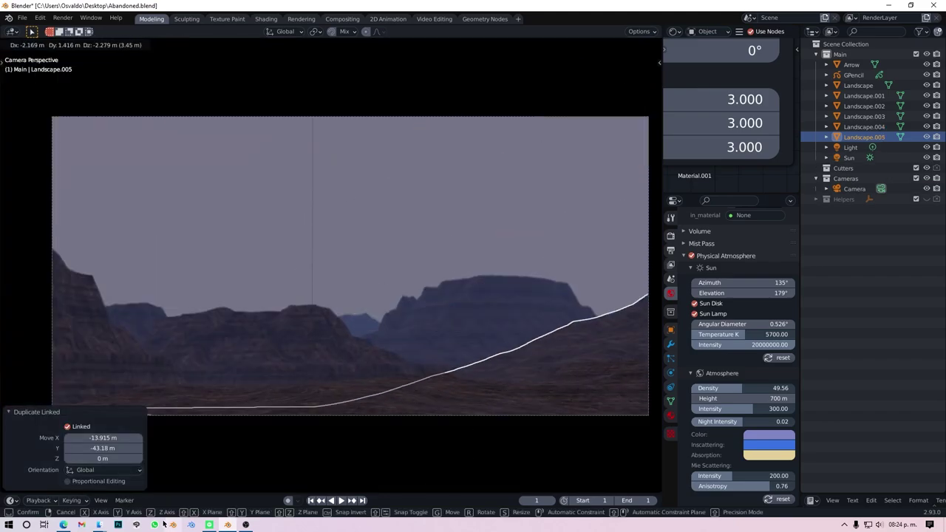
pyautogui.press('KP_7')
pyautogui.scroll(5, 393, 338)
pyautogui.click(413, 293)
# - Reposition Landscape.005 and scale it down to 0.47
pyautogui.press('KP_0')
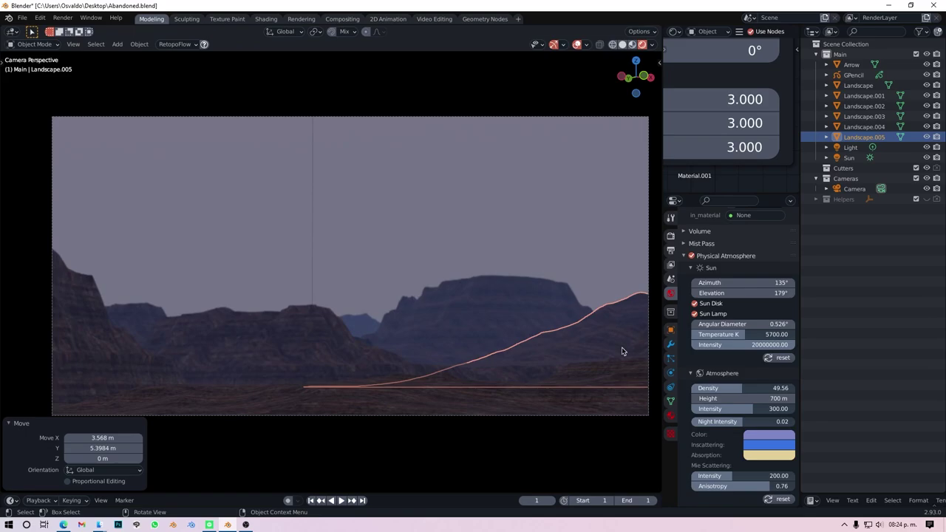
pyautogui.press('g')
pyautogui.click(624, 362)
pyautogui.press('s')
pyautogui.click(643, 380)
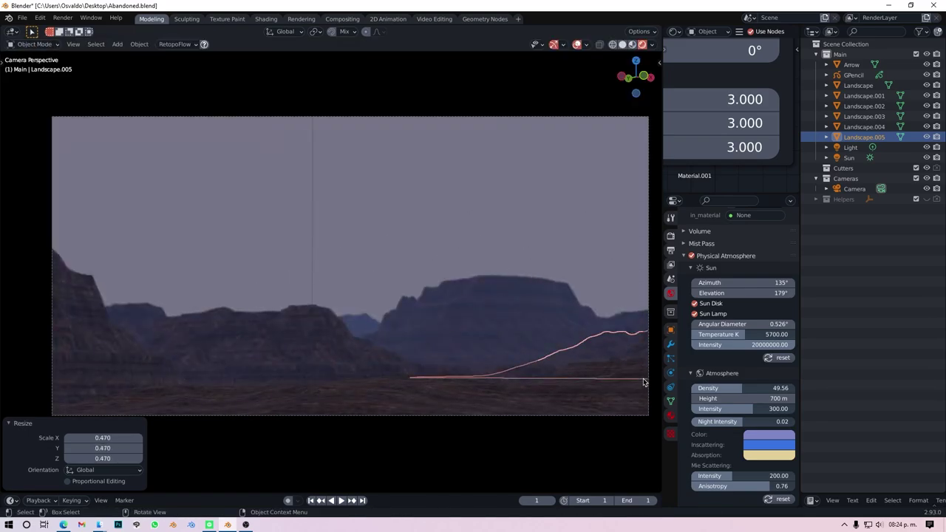
pyautogui.press('s')
pyautogui.click(564, 225)
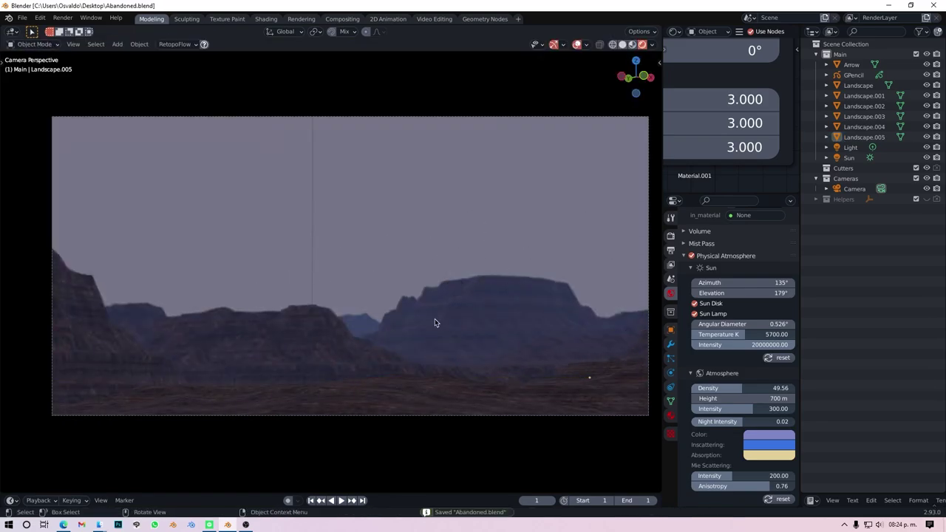
# - Lower the Landscape terrain along Z and select the Light object
pyautogui.click(274, 330)
pyautogui.press('g')
pyautogui.press('z')
pyautogui.click(271, 325)
pyautogui.moveTo(272, 326)
pyautogui.mouseDown(button='middle')
pyautogui.moveTo(465, 284)
pyautogui.moveTo(492, 260)
pyautogui.moveTo(428, 284)
pyautogui.mouseUp(button='middle')
pyautogui.click(444, 178)
pyautogui.moveTo(443, 179); pyautogui.dragTo(457, 192, button='middle')
# - Delete the Light and set viewport shading to Solid with Random colour
pyautogui.press('Delete')
pyautogui.press('KP_0')
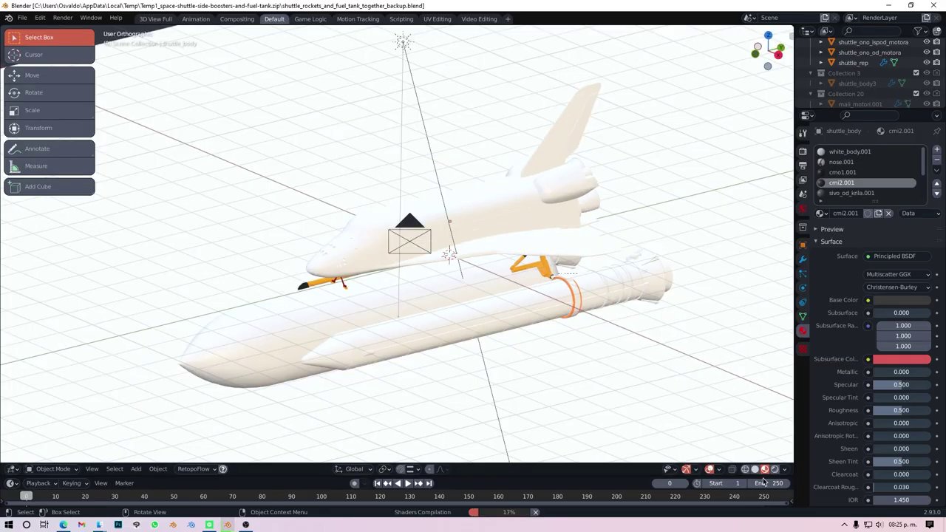
pyautogui.click(754, 469)
pyautogui.click(784, 469)
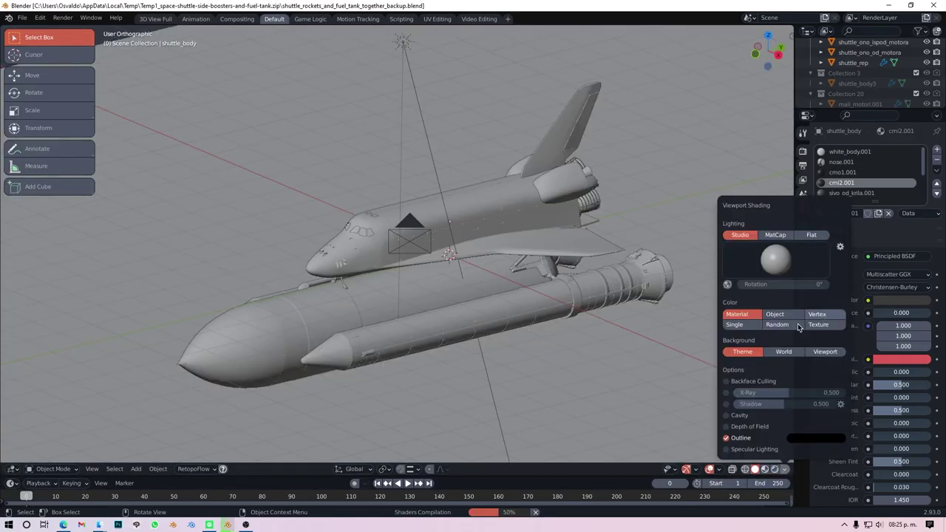
pyautogui.click(797, 323)
# - Orbit around the shuttle stack and copy its selected parts
pyautogui.moveTo(544, 208); pyautogui.dragTo(450, 255, button='middle')
pyautogui.scroll(-5, 450, 255)
pyautogui.click(363, 205)
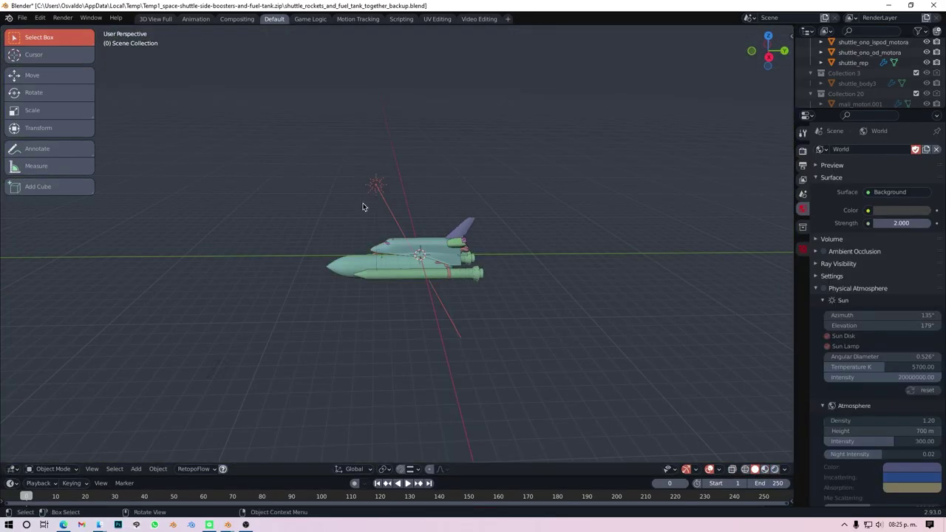
pyautogui.moveTo(363, 205); pyautogui.dragTo(622, 236, button='middle')
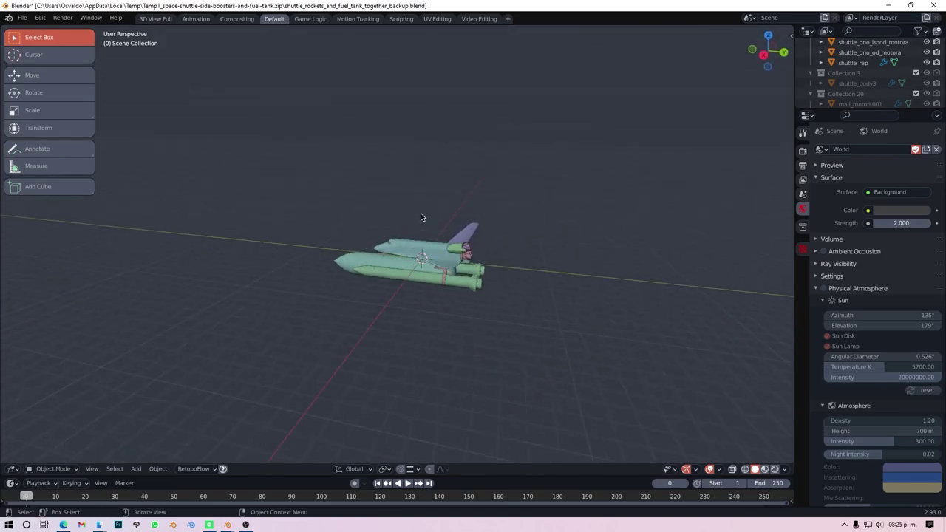
pyautogui.scroll(6, 317, 291)
pyautogui.moveTo(445, 262)
pyautogui.mouseDown(button='middle')
pyautogui.moveTo(393, 244)
pyautogui.moveTo(407, 299)
pyautogui.mouseUp(button='middle')
pyautogui.hotkey('ctrl', 'c')
# - Paste the shuttle parts into Abandoned.blend and stand them upright
pyautogui.click(195, 493)
pyautogui.hotkey('ctrl', 'v')
pyautogui.scroll(-3, 391, 347)
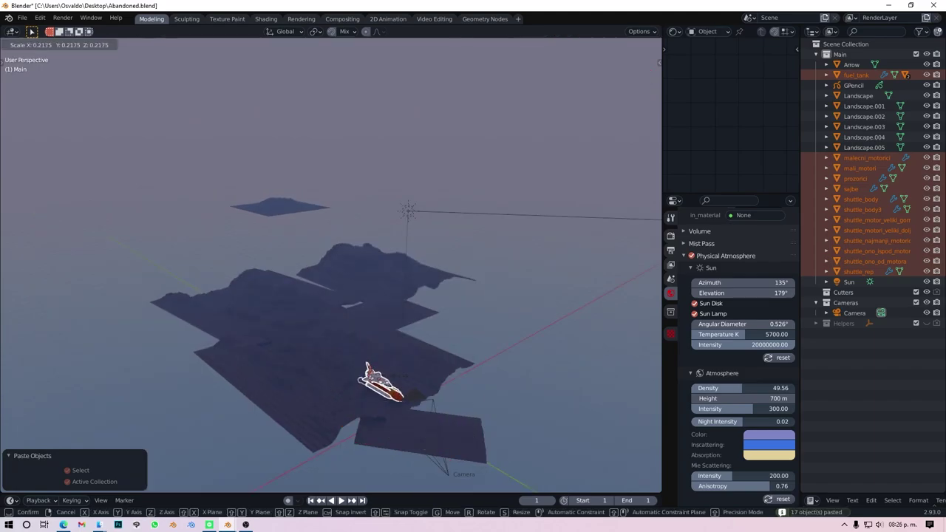
pyautogui.scroll(-2, 397, 390)
pyautogui.press('Return')
# - Move the shuttle parts into a new collection named 'Shuttle'
pyautogui.press('m')
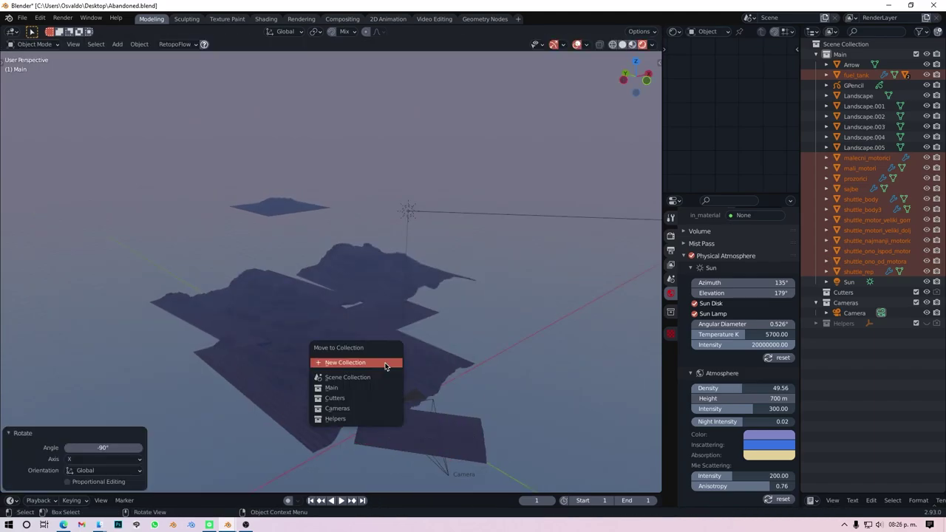
pyautogui.click(359, 363)
pyautogui.write('Shuttle')
pyautogui.click(382, 392)
# - In camera view, move the shuttle right, rotate it around Z, and enlarge it
pyautogui.press('KP_0')
pyautogui.press('g')
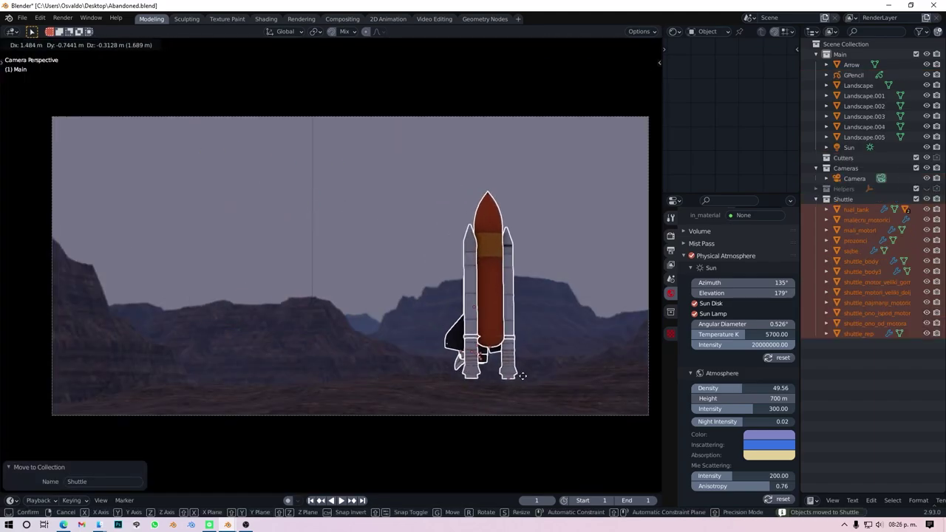
pyautogui.press('Return')
pyautogui.press('r')
pyautogui.press('z')
pyautogui.press('Return')
pyautogui.press('g')
pyautogui.press('Return')
pyautogui.press('s')
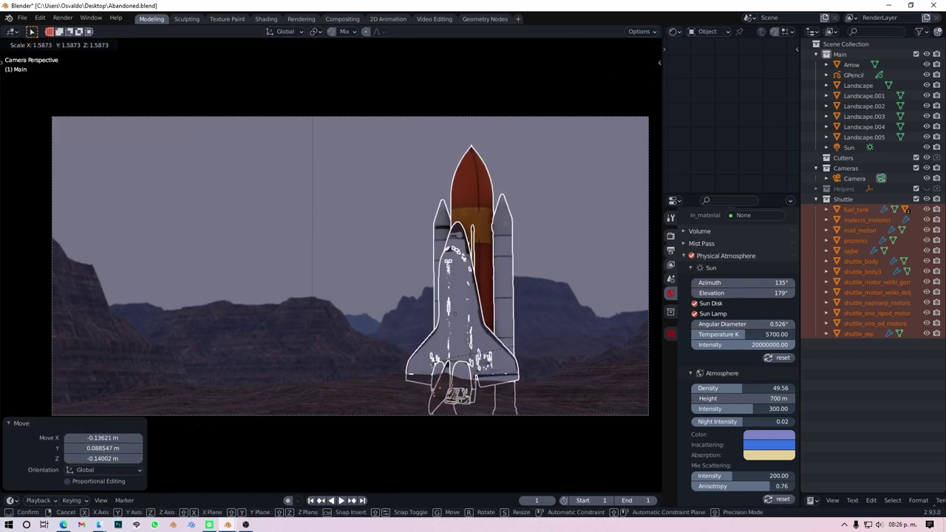
pyautogui.press('Return')
# - Bring the shuttle toward the camera and shift it sideways to its final spot
pyautogui.press('g')
pyautogui.press('x')
pyautogui.press('y')
pyautogui.press('Return')
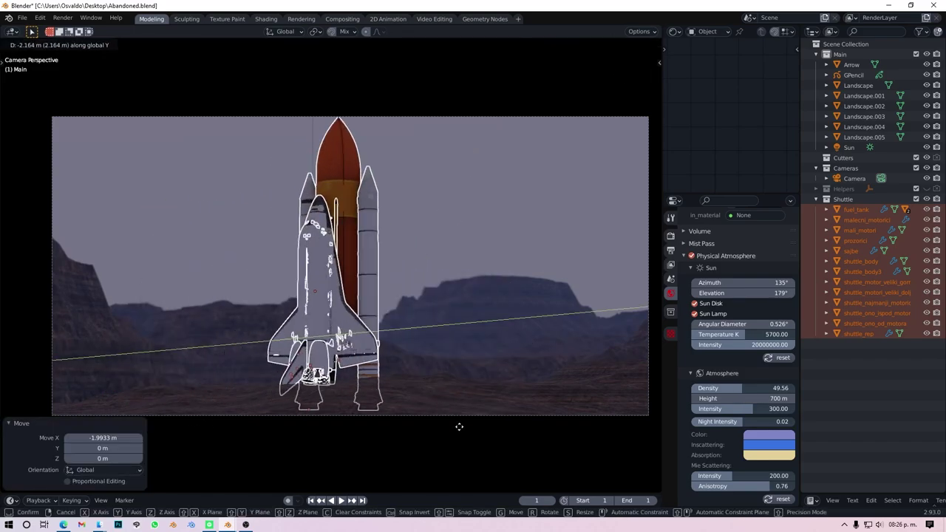
pyautogui.press('g')
pyautogui.press('x')
pyautogui.press('Return')
pyautogui.click(549, 205)
pyautogui.moveTo(549, 205)
pyautogui.mouseDown(button='middle')
pyautogui.moveTo(529, 342)
pyautogui.moveTo(369, 262)
pyautogui.moveTo(291, 345)
pyautogui.moveTo(350, 339)
pyautogui.mouseUp(button='middle')
pyautogui.press('KP_0')
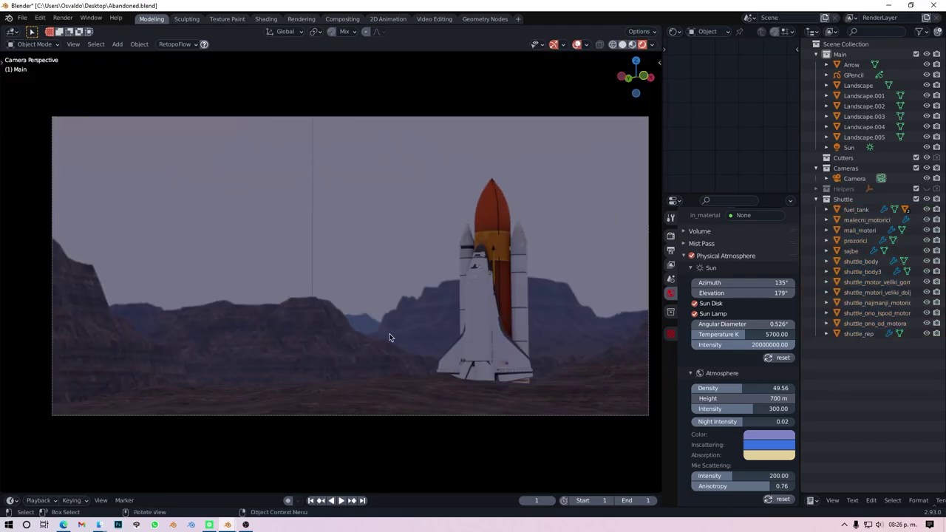
# - Turn on the camera's Thirds composition guide under Viewport Display
pyautogui.click(817, 199)
pyautogui.click(671, 374)
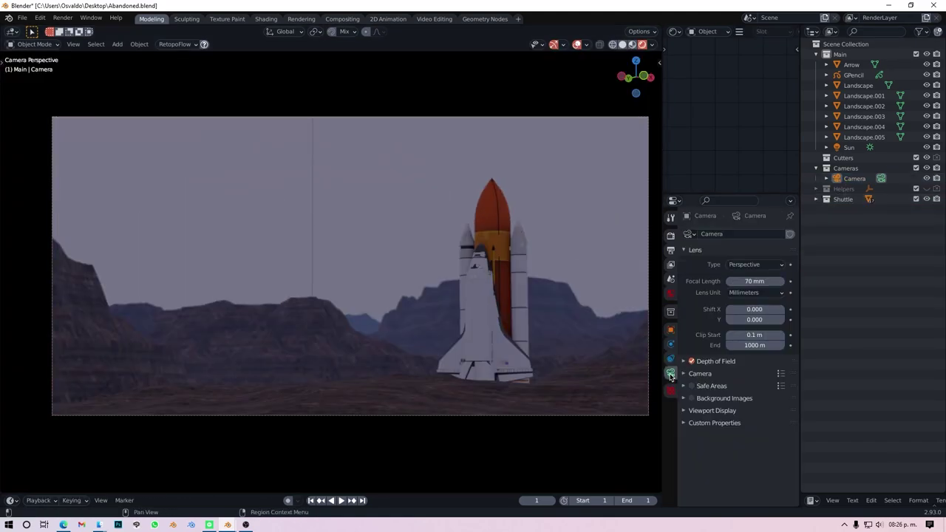
pyautogui.scroll(-2, 725, 419)
pyautogui.click(687, 488)
pyautogui.scroll(-5, 728, 432)
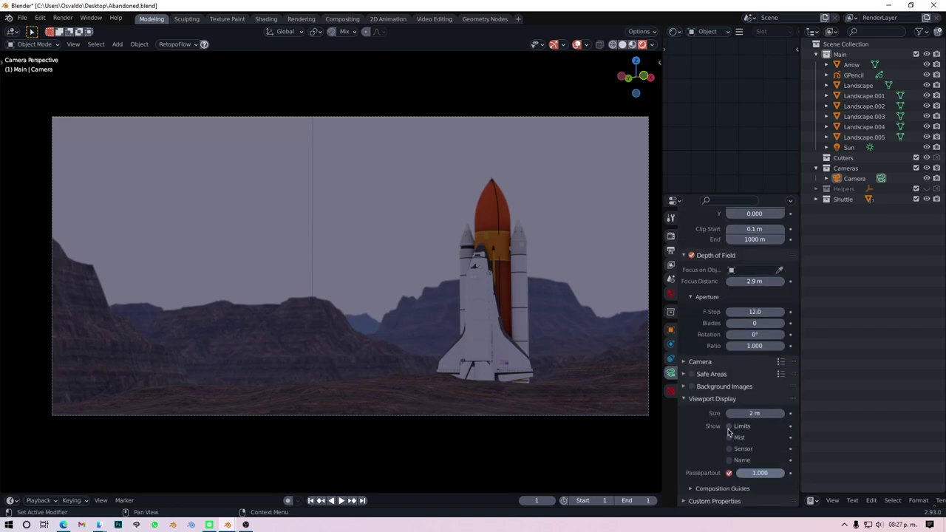
pyautogui.click(692, 488)
pyautogui.scroll(-5, 709, 451)
pyautogui.click(729, 405)
# - Reframe the camera view so the shuttle sits just right of centre
pyautogui.click(498, 388)
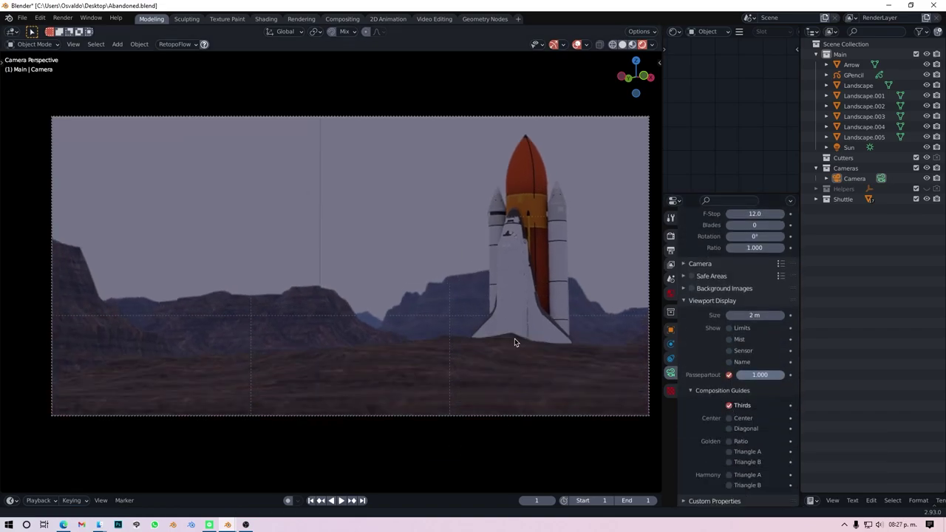
pyautogui.moveTo(515, 342)
pyautogui.mouseDown(button='middle')
pyautogui.moveTo(503, 320)
pyautogui.moveTo(487, 330)
pyautogui.mouseUp(button='middle')
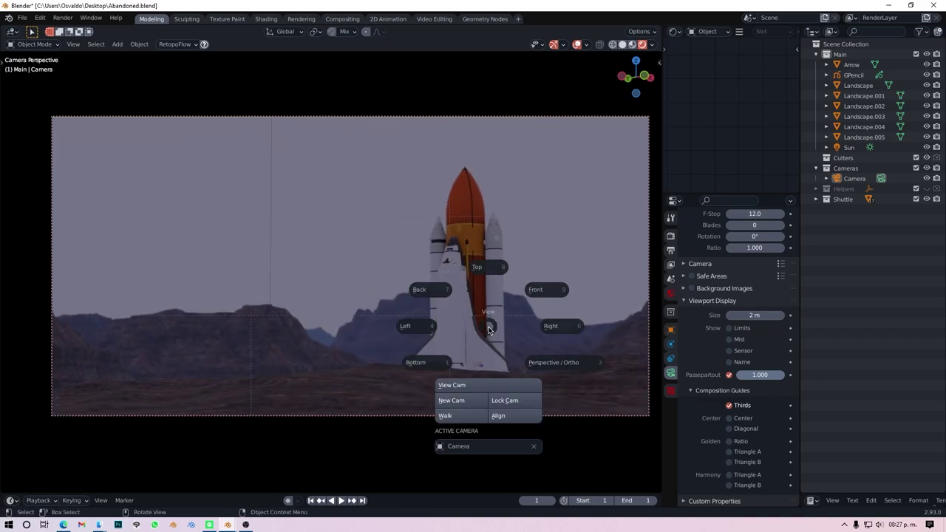
pyautogui.click(517, 395)
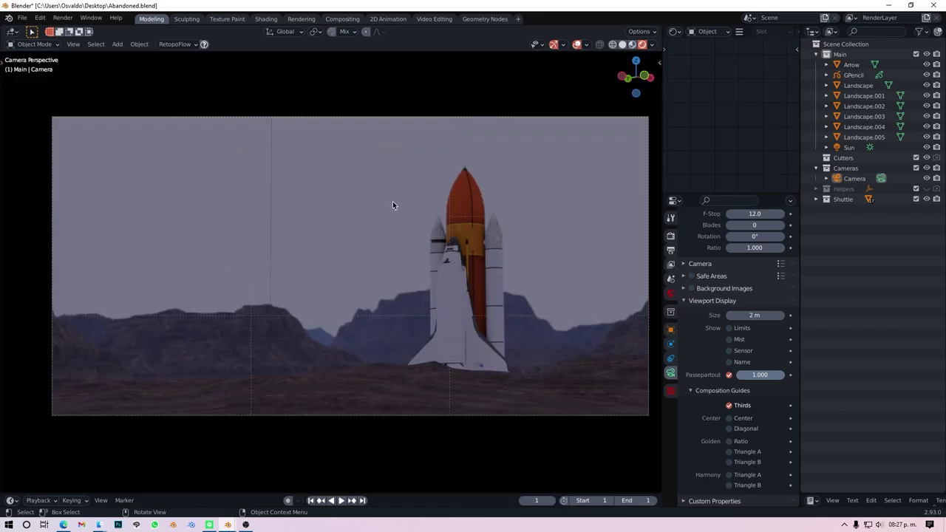
# - Flatten Landscape.002 to 0.856 height and move it
pyautogui.click(374, 394)
pyautogui.press('s')
pyautogui.press('z')
pyautogui.press('Return')
pyautogui.press('g')
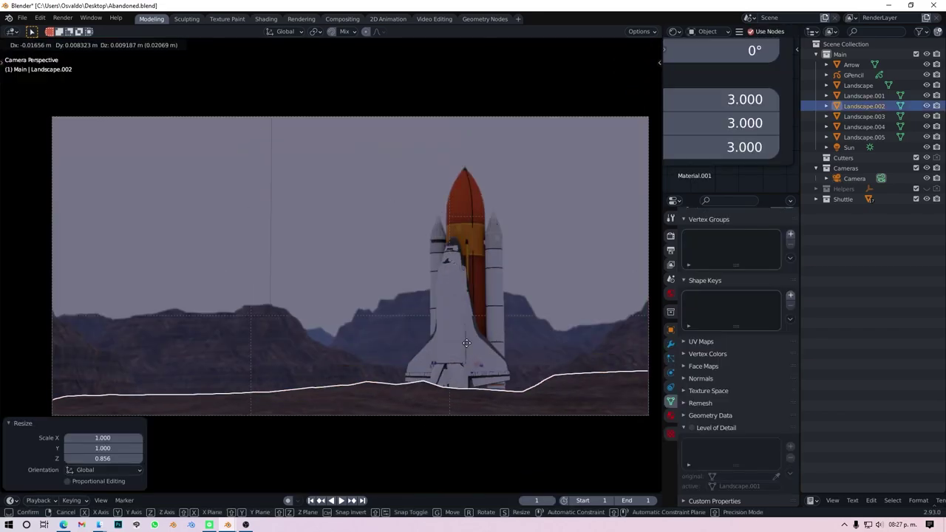
pyautogui.click(342, 242)
# - Move Landscape.005 and stretch it taller along Z
pyautogui.click(858, 85)
pyautogui.moveTo(517, 369)
pyautogui.mouseDown(button='middle')
pyautogui.moveTo(540, 386)
pyautogui.moveTo(335, 322)
pyautogui.mouseUp(button='middle')
pyautogui.click(207, 436)
pyautogui.press('KP_0')
pyautogui.press('g')
pyautogui.press('Return')
pyautogui.press('s')
pyautogui.press('z')
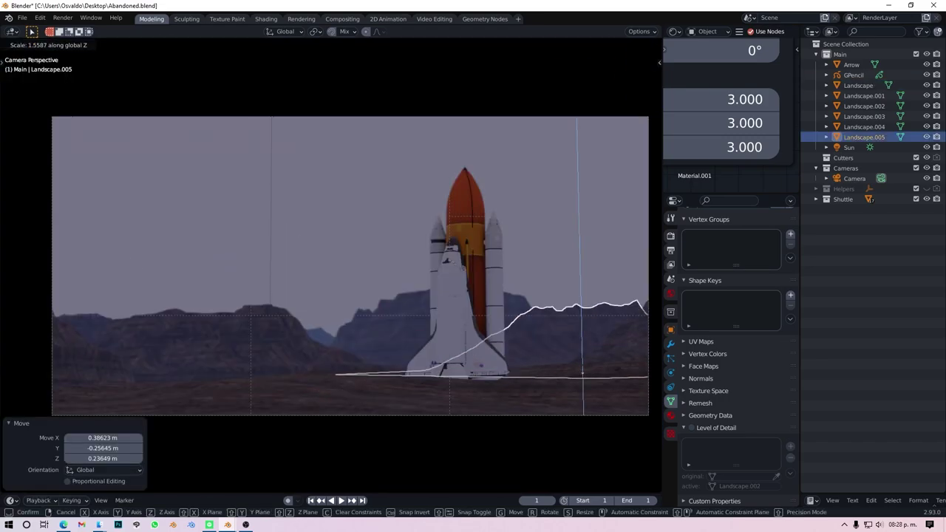
pyautogui.press('Return')
pyautogui.click(272, 344)
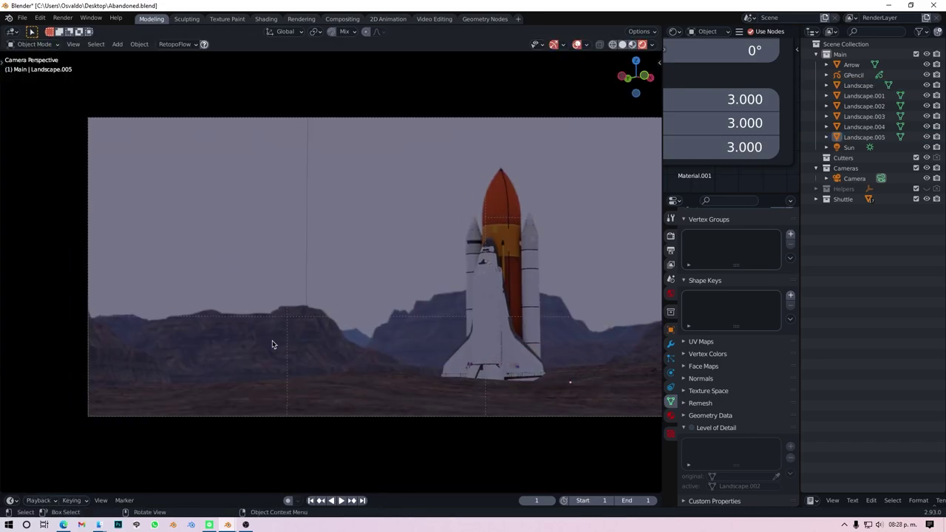
# - Duplicate the landscape into Landscape.006 and place it behind the left ridges
pyautogui.click(400, 318)
pyautogui.moveTo(400, 317); pyautogui.dragTo(478, 365, button='middle')
pyautogui.hotkey('shift', 'd')
pyautogui.press('z')
pyautogui.press('Return')
pyautogui.press('KP_0')
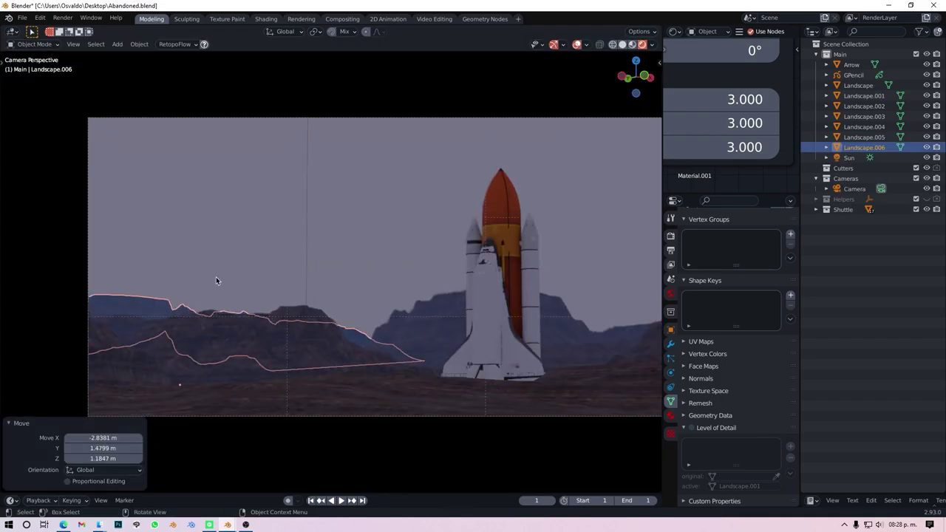
pyautogui.click(352, 272)
pyautogui.scroll(-1, 416, 264)
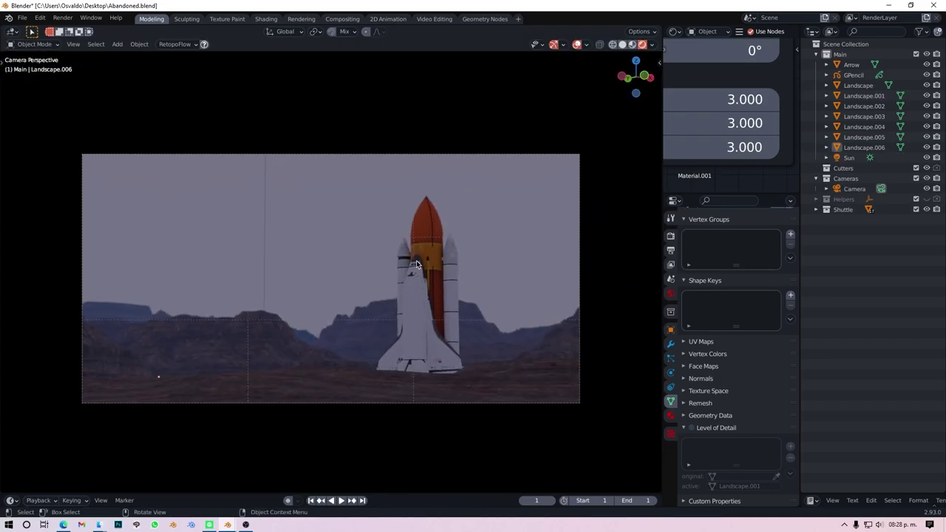
# - Set the Physical Atmosphere sun elevation to 6.72°, density 29.37 and height 332 m for a hazy sky
pyautogui.click(671, 293)
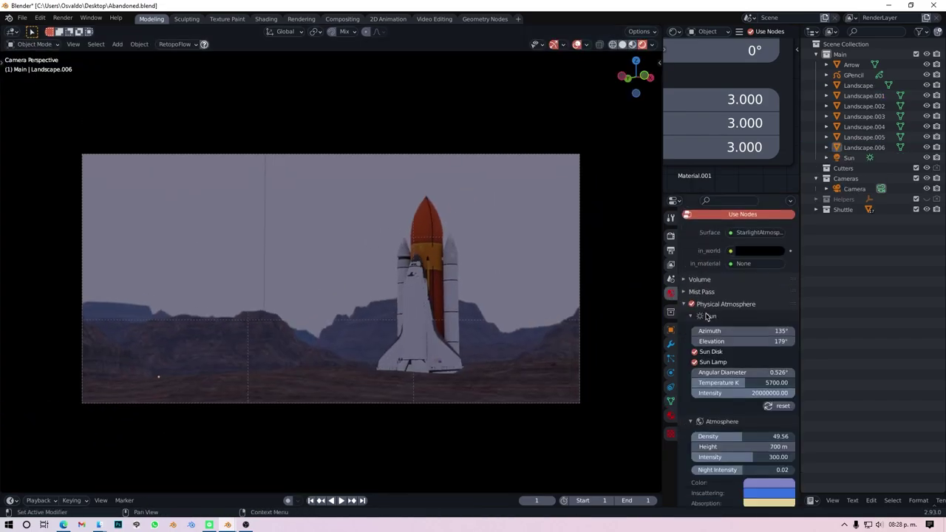
pyautogui.scroll(2, 738, 332)
pyautogui.moveTo(768, 282); pyautogui.dragTo(776, 282)
pyautogui.moveTo(740, 282)
pyautogui.mouseDown()
pyautogui.moveTo(710, 281)
pyautogui.moveTo(768, 287)
pyautogui.moveTo(741, 287)
pyautogui.mouseUp()
pyautogui.moveTo(770, 397)
pyautogui.mouseDown()
pyautogui.moveTo(782, 399)
pyautogui.moveTo(747, 401)
pyautogui.mouseUp()
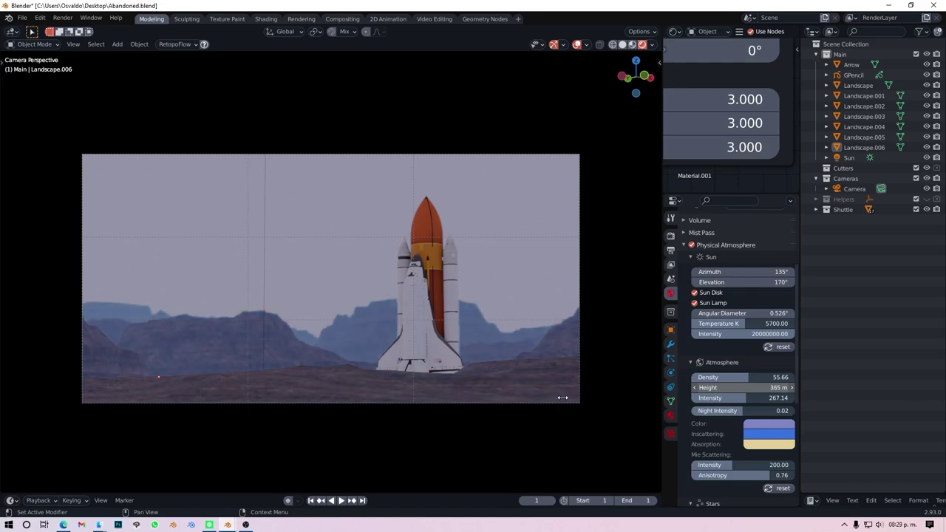
pyautogui.moveTo(537, 389)
pyautogui.mouseDown()
pyautogui.moveTo(749, 381)
pyautogui.moveTo(697, 377)
pyautogui.mouseUp()
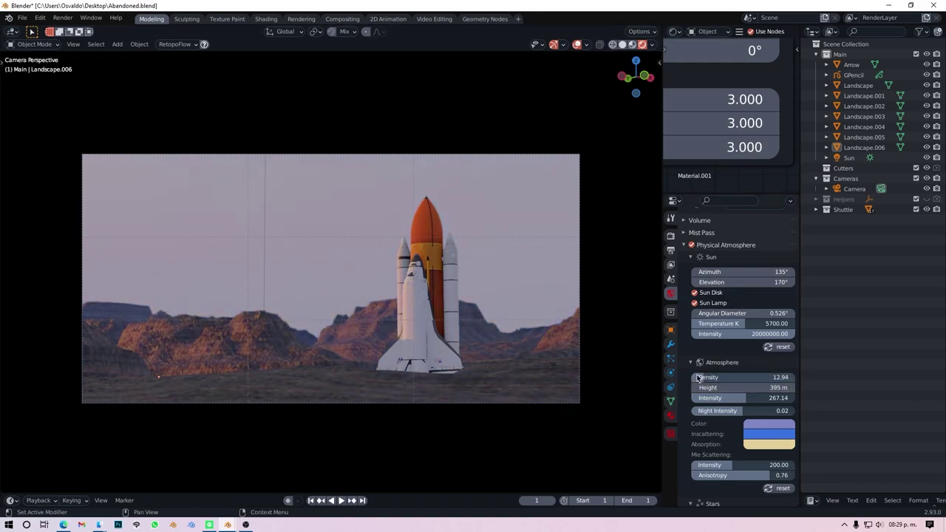
pyautogui.moveTo(743, 399)
pyautogui.mouseDown()
pyautogui.moveTo(749, 387)
pyautogui.moveTo(618, 385)
pyautogui.mouseUp()
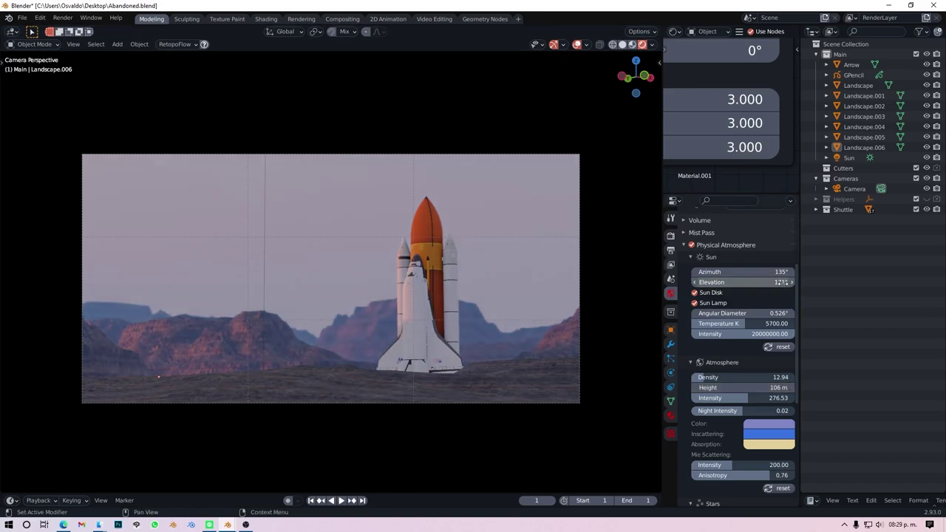
pyautogui.moveTo(781, 281); pyautogui.dragTo(572, 303)
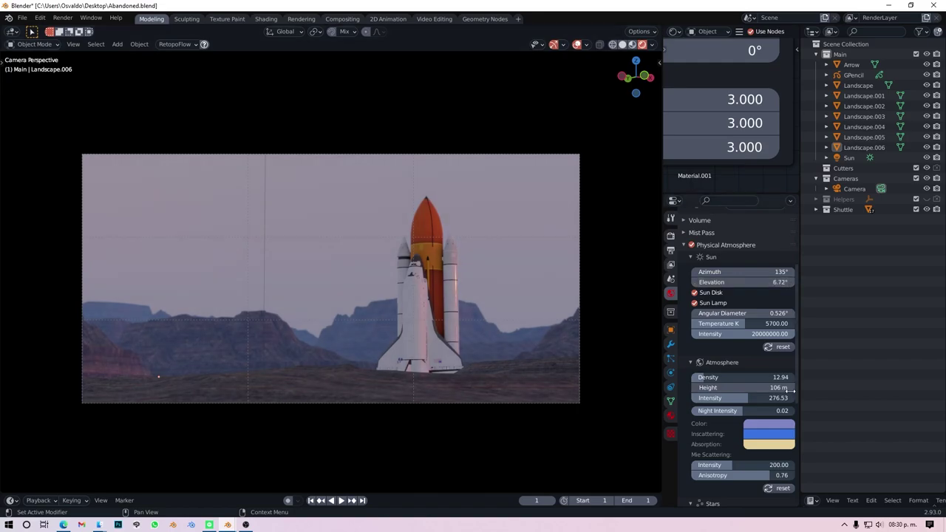
pyautogui.moveTo(754, 377); pyautogui.dragTo(823, 382)
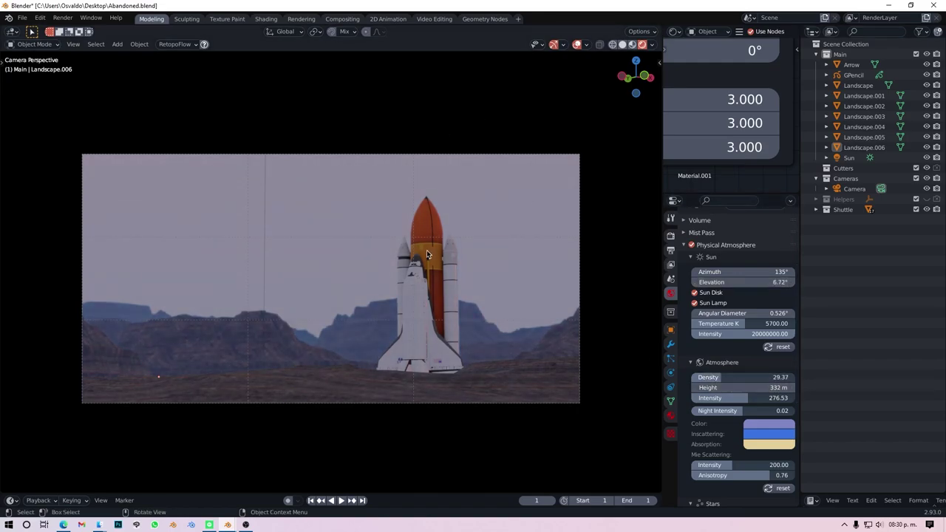
# - Save the scene file, return to the camera view and render it with F12
pyautogui.click(98, 524)
pyautogui.hotkey('ctrl', 's')
pyautogui.click(426, 274)
pyautogui.moveTo(332, 342); pyautogui.dragTo(454, 327, button='middle')
pyautogui.press('KP_0')
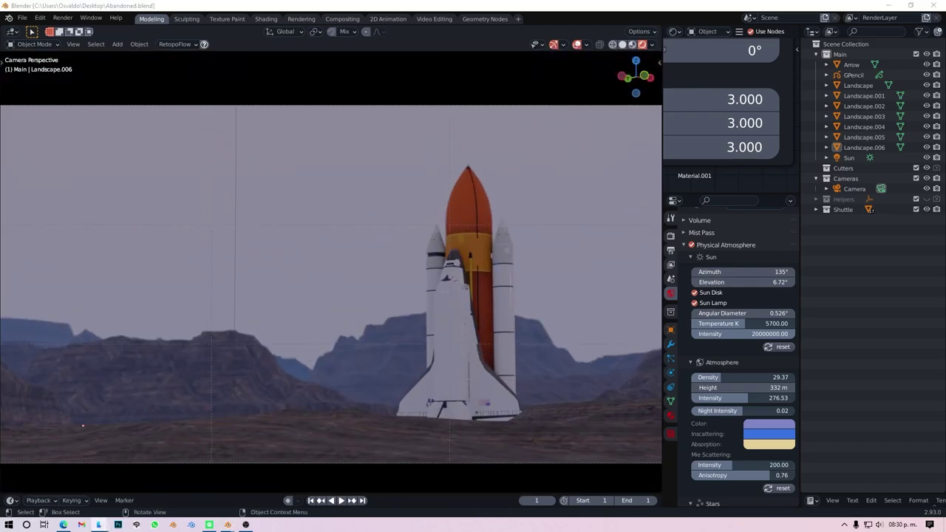
pyautogui.press('F12')
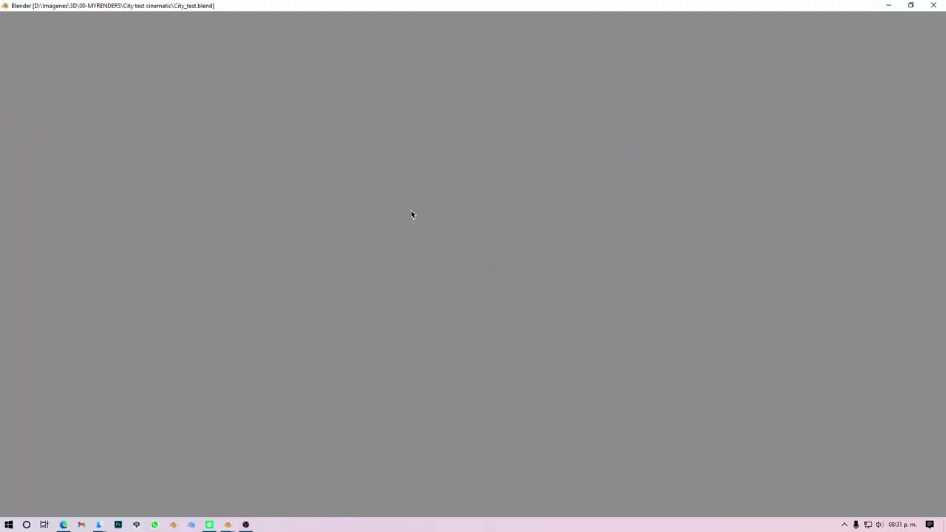
# - Select the SOCKET astronaut in City_test.blend, copy it and paste it into Abandoned.blend
pyautogui.press('Escape')
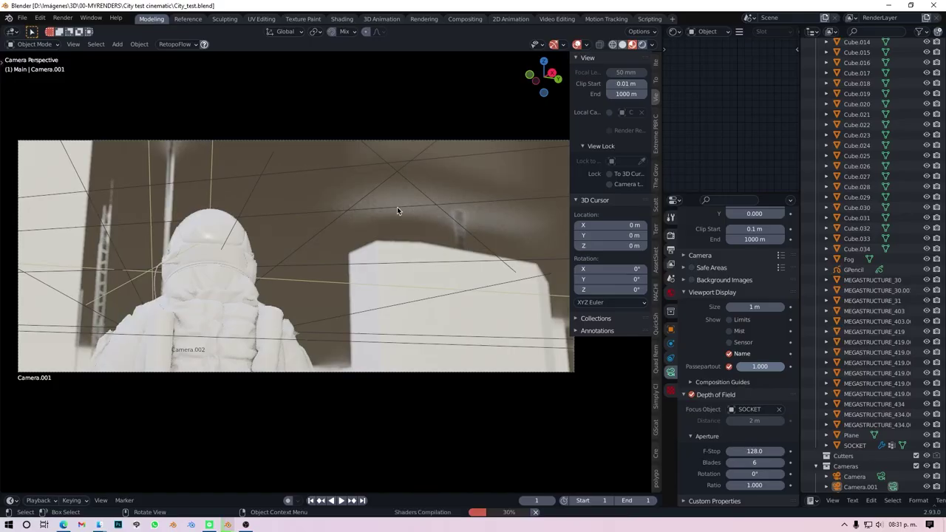
pyautogui.scroll(-3, 868, 362)
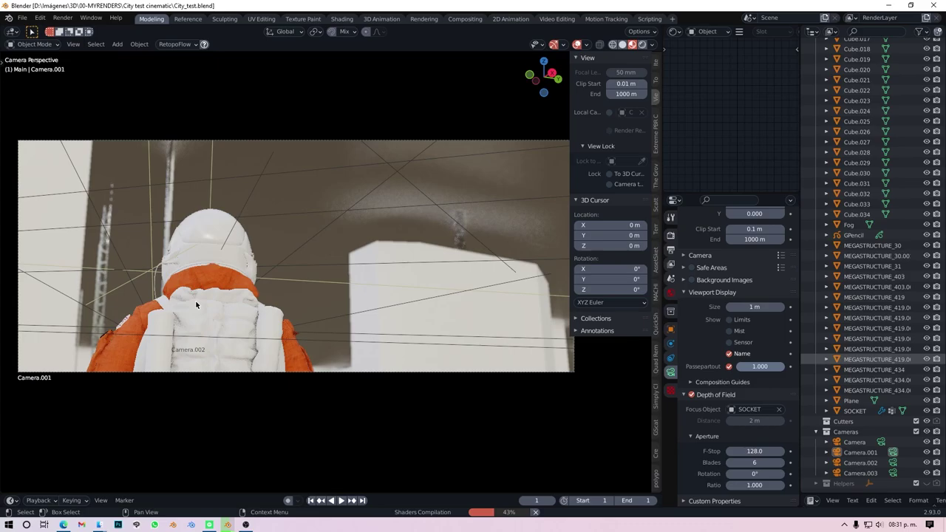
pyautogui.click(209, 238)
pyautogui.press('KP_Decimal')
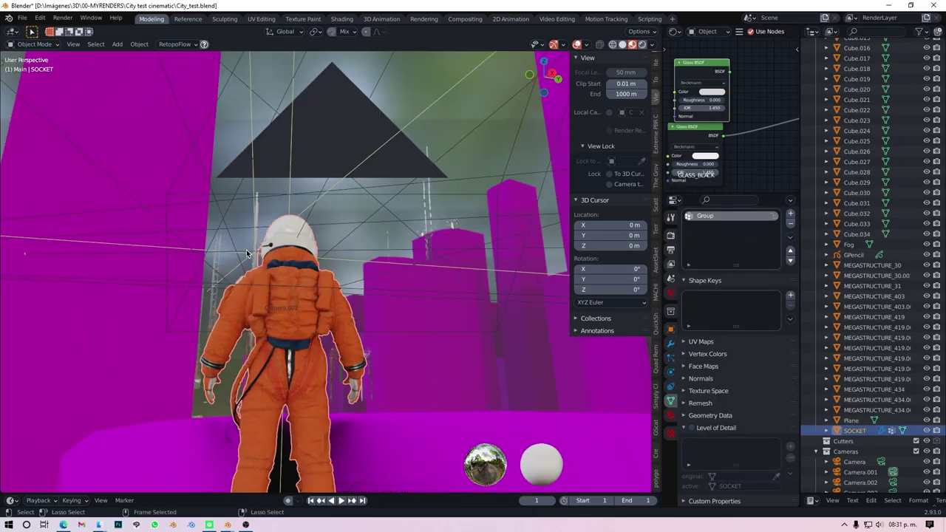
pyautogui.moveTo(248, 254)
pyautogui.mouseDown(button='middle')
pyautogui.moveTo(407, 285)
pyautogui.moveTo(332, 247)
pyautogui.mouseUp(button='middle')
pyautogui.hotkey('ctrl', 'c')
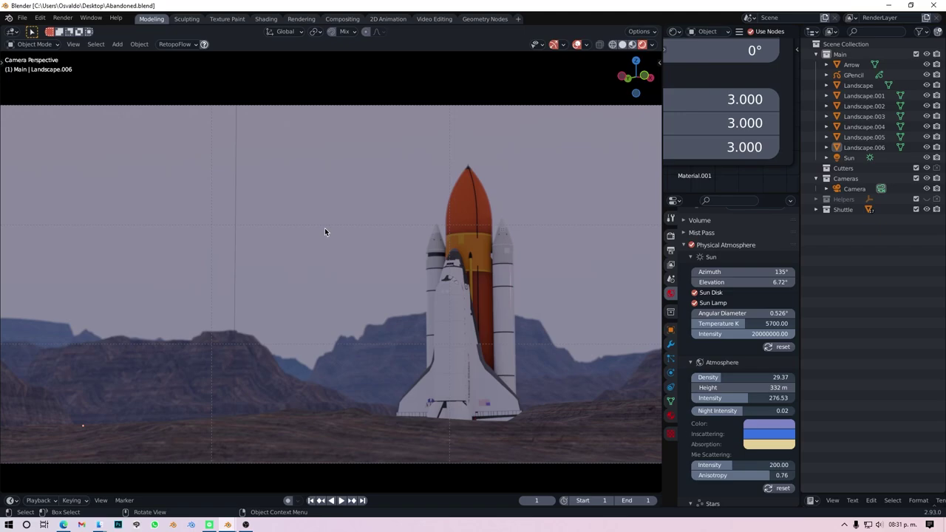
pyautogui.hotkey('ctrl', 'v')
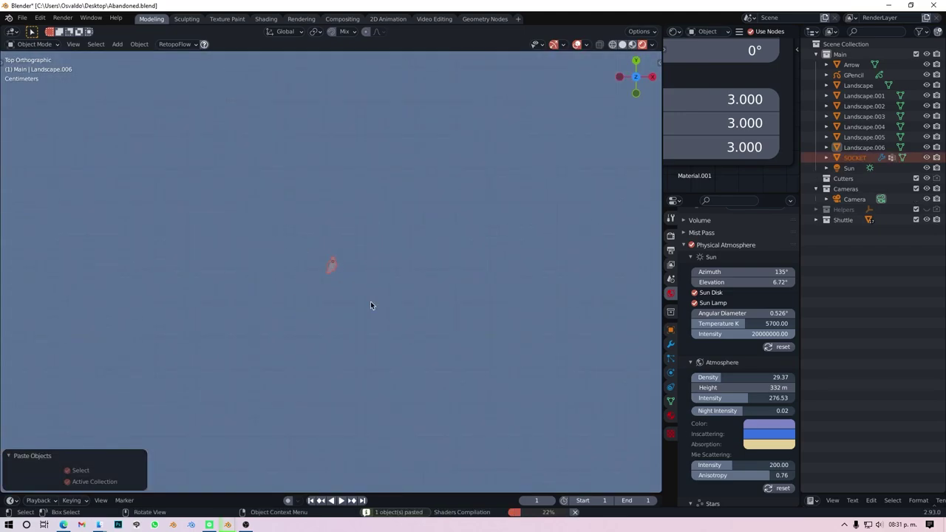
# - Move the pasted astronaut into the shot and lower it along Z onto the canyon ground
pyautogui.press('g')
pyautogui.click(335, 268)
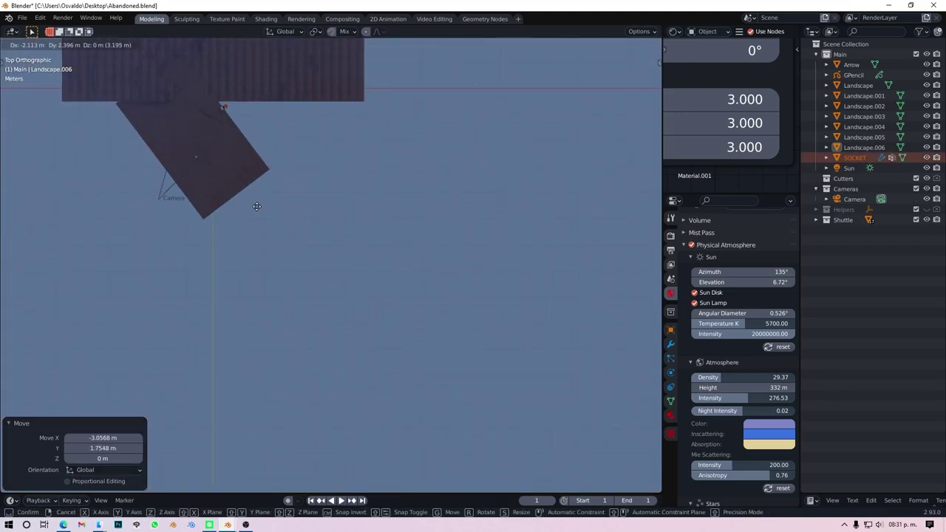
pyautogui.moveTo(335, 269)
pyautogui.mouseDown(button='middle')
pyautogui.moveTo(278, 241)
pyautogui.moveTo(381, 311)
pyautogui.mouseUp(button='middle')
pyautogui.press('KP_1')
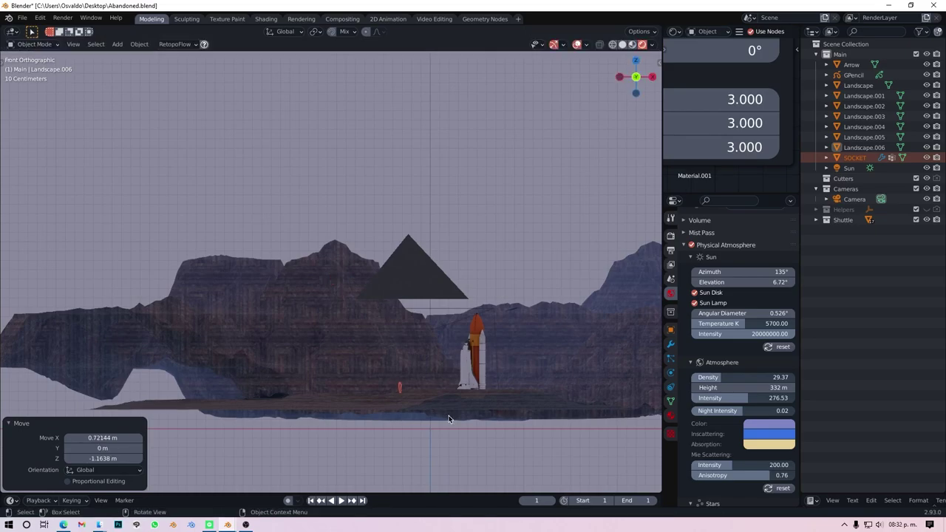
pyautogui.press('KP_0')
pyautogui.moveTo(373, 387); pyautogui.dragTo(218, 388)
pyautogui.press('KP_Decimal')
pyautogui.moveTo(219, 388); pyautogui.dragTo(219, 390, button='middle')
pyautogui.scroll(-5, 219, 391)
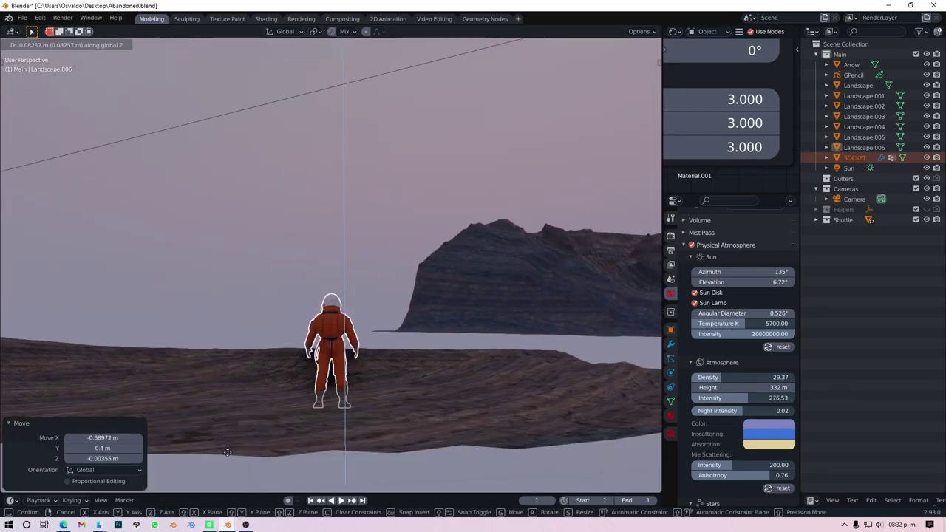
pyautogui.press('g')
pyautogui.press('z')
pyautogui.click(235, 432)
pyautogui.press('KP_0')
# - Reposition the astronaut and rotate it around Z to face the shuttle stack
pyautogui.moveTo(235, 432); pyautogui.dragTo(171, 431, button='middle')
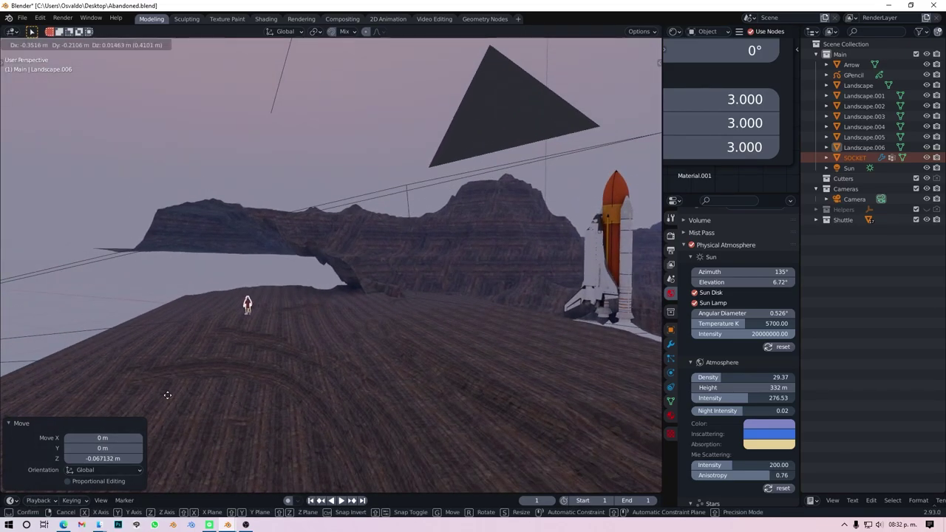
pyautogui.press('KP_0')
pyautogui.press('g')
pyautogui.click(317, 391)
pyautogui.press('r')
pyautogui.press('z')
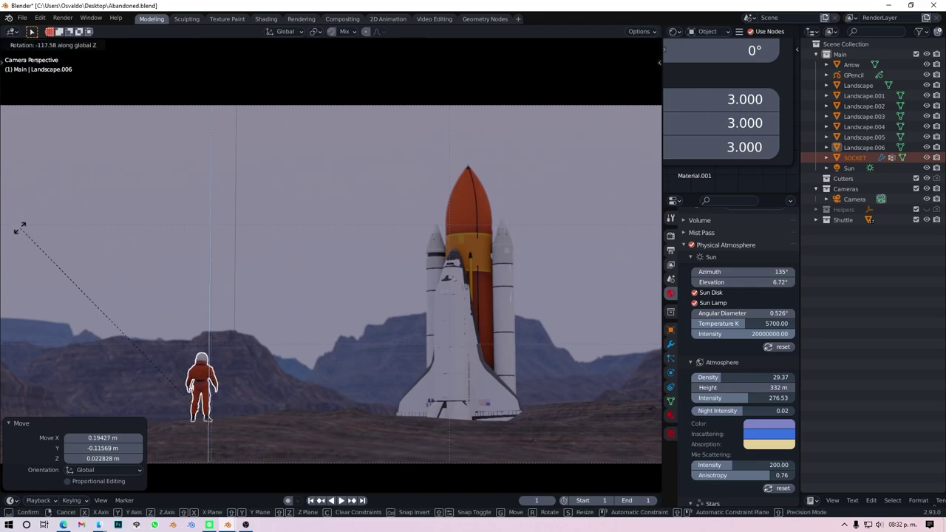
pyautogui.press('Return')
pyautogui.press('g')
pyautogui.click(227, 337)
pyautogui.moveTo(226, 337); pyautogui.dragTo(375, 381, button='middle')
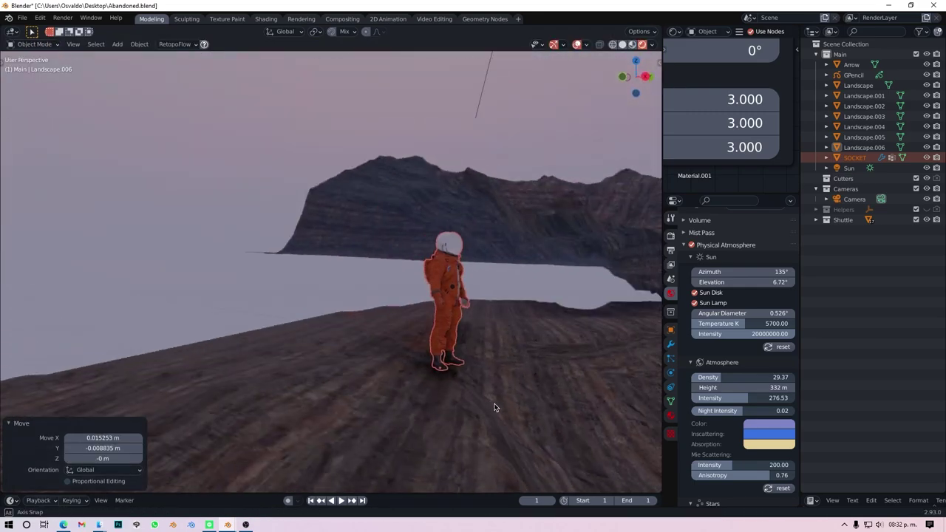
pyautogui.press('KP_Decimal')
# - Nudge the astronaut toward the lower left of the camera frame
pyautogui.press('g')
pyautogui.click(301, 383)
pyautogui.press('KP_0')
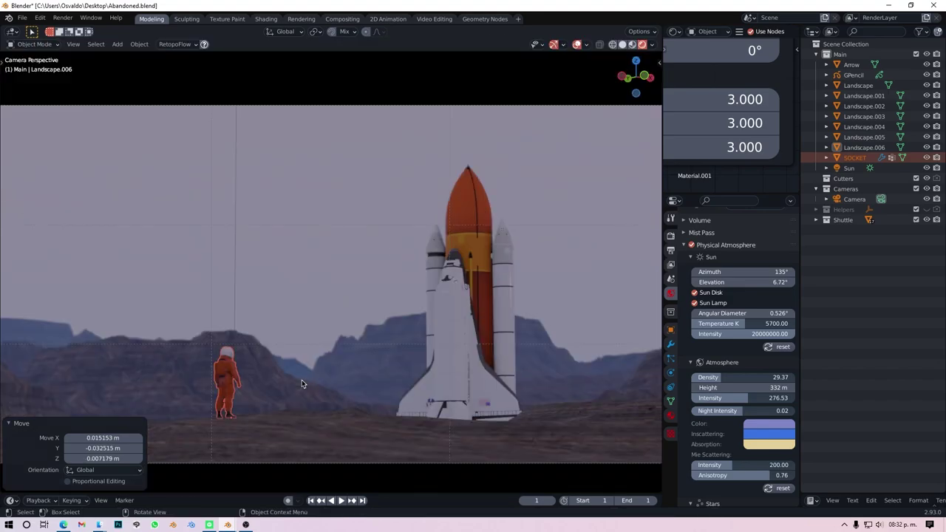
pyautogui.scroll(-2, 325, 374)
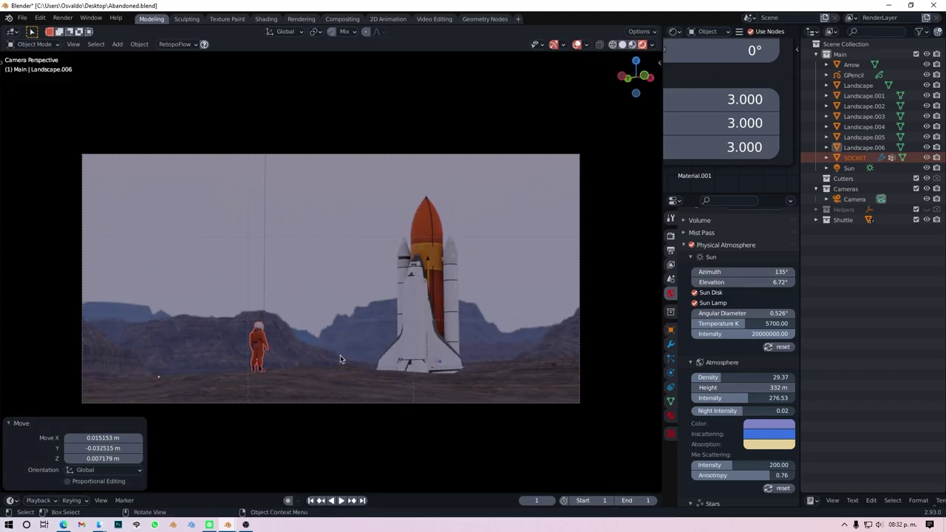
pyautogui.press('g')
pyautogui.click(382, 418)
pyautogui.press('KP_Decimal')
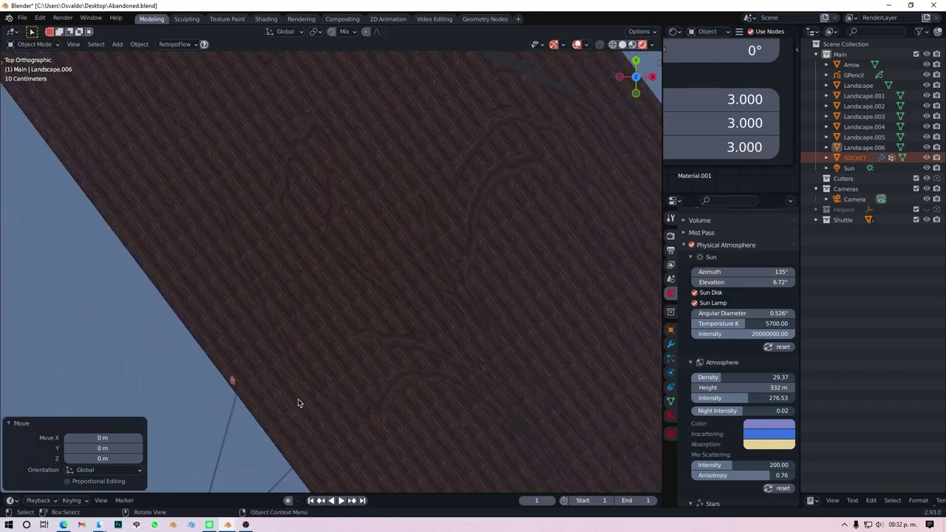
pyautogui.press('KP_0')
pyautogui.press('g')
pyautogui.click(258, 407)
pyautogui.press('KP_Decimal')
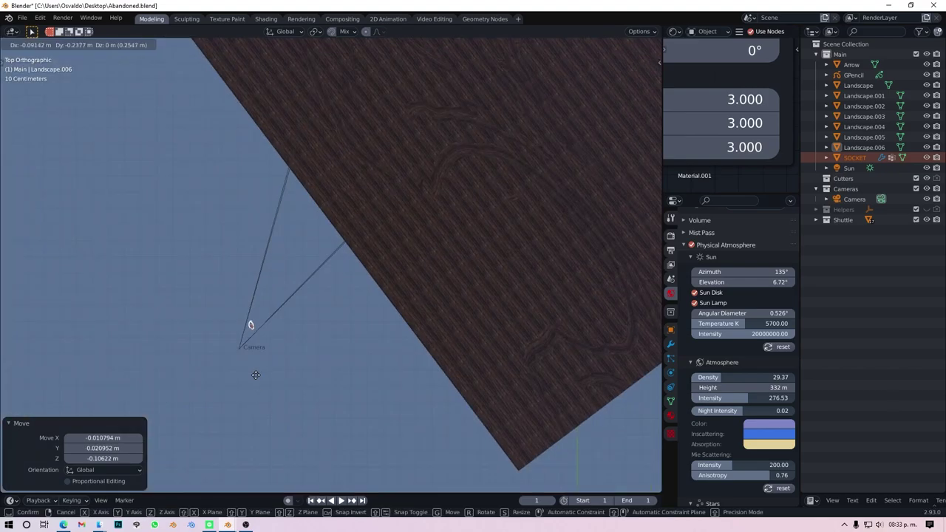
pyautogui.press('KP_0')
# - Slide the astronaut along Y so it stands close to the camera in the foreground
pyautogui.press('g')
pyautogui.press('x')
pyautogui.press('y')
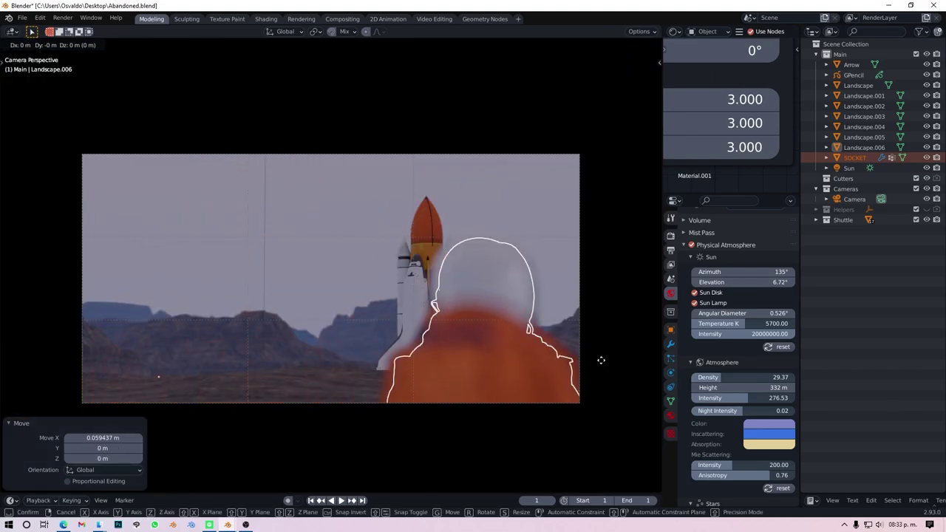
pyautogui.click(270, 407)
pyautogui.moveTo(327, 335); pyautogui.dragTo(276, 367, button='middle')
pyautogui.press('KP_Decimal')
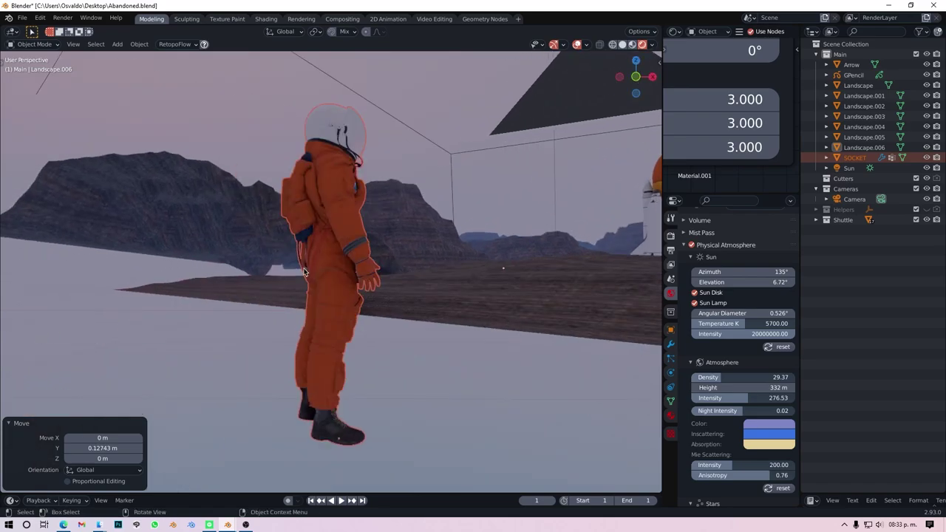
pyautogui.click(349, 145)
# - Set the astronaut's GLASS material colour to black
pyautogui.click(705, 256)
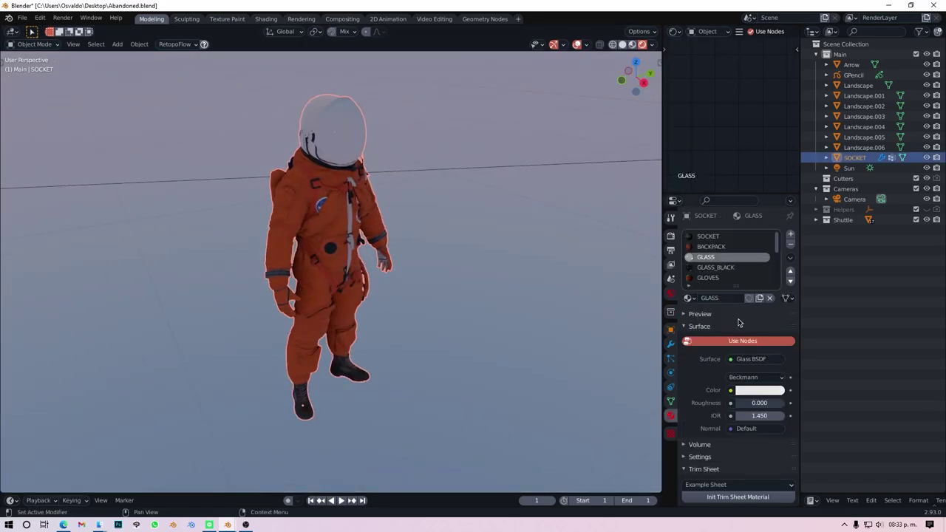
pyautogui.click(758, 390)
pyautogui.moveTo(517, 259)
pyautogui.mouseDown(button='middle')
pyautogui.moveTo(374, 192)
pyautogui.moveTo(682, 252)
pyautogui.mouseUp(button='middle')
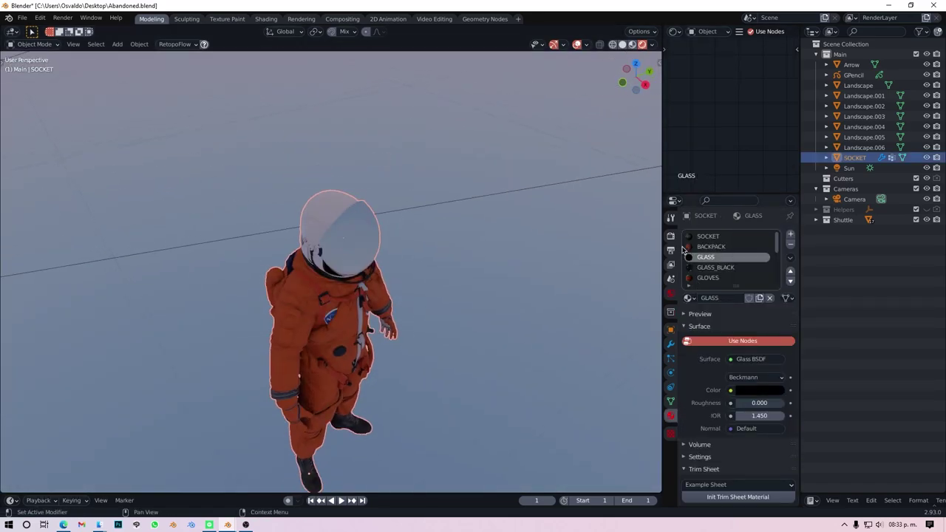
pyautogui.keyDown('ctrl'); pyautogui.scroll(-3, 743, 269); pyautogui.keyUp('ctrl')
# - Give the visor the GLASS_BLACK material and check the black visor from the camera view
pyautogui.click(759, 403)
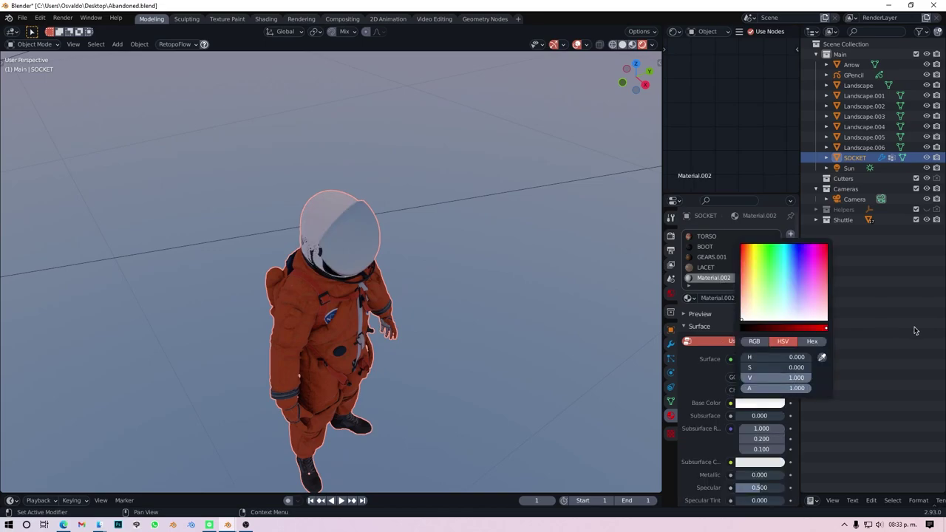
pyautogui.click(715, 266)
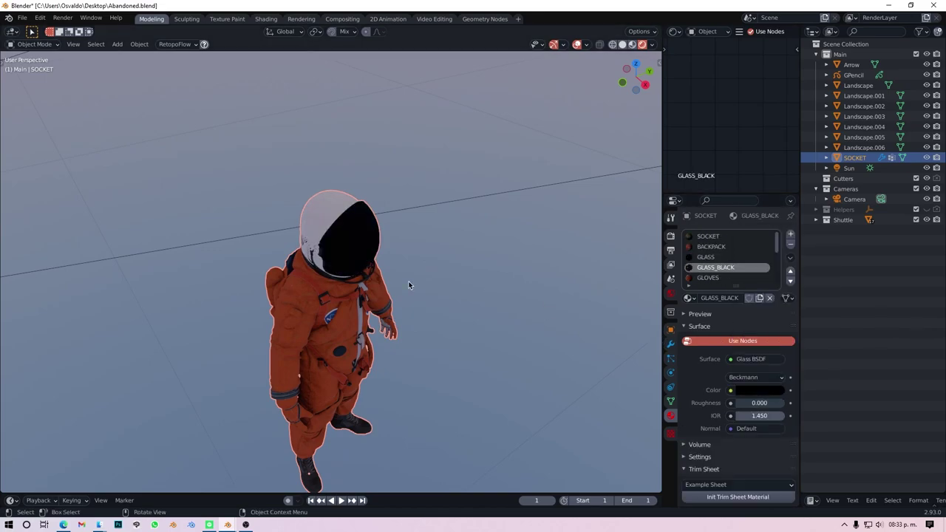
pyautogui.moveTo(408, 281); pyautogui.dragTo(313, 236, button='middle')
pyautogui.press('KP_0')
pyautogui.click(325, 292)
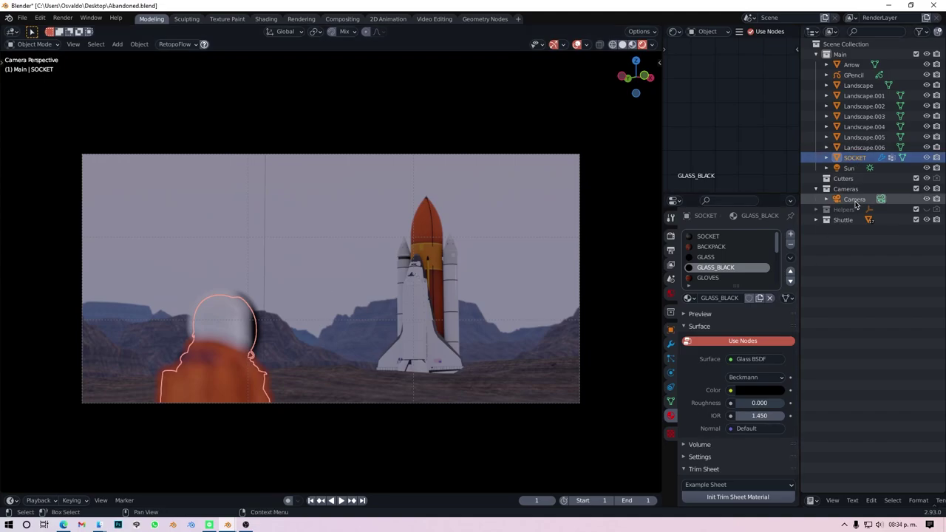
pyautogui.click(671, 373)
# - Raise the camera F-Stop to 34.7 and move the astronaut farther back, full-length beside the shuttle
pyautogui.moveTo(296, 316); pyautogui.dragTo(517, 333)
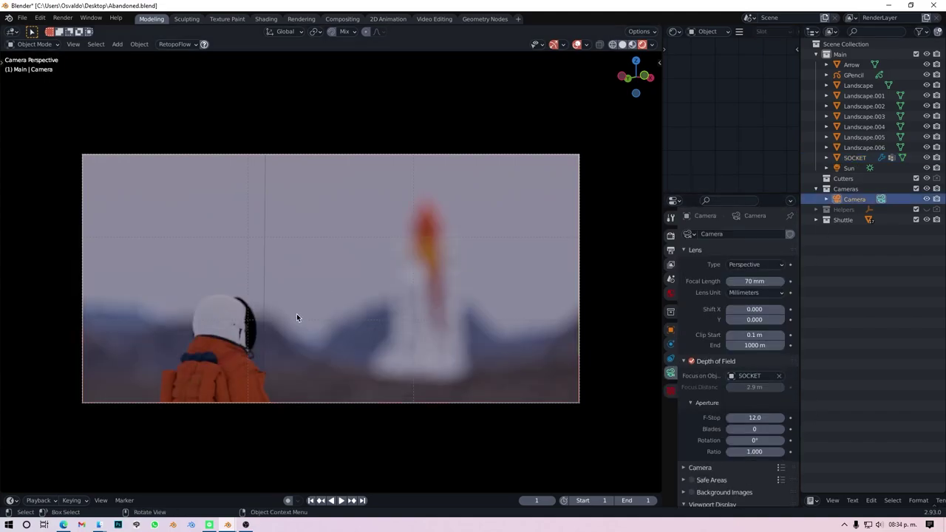
pyautogui.moveTo(754, 418)
pyautogui.mouseDown()
pyautogui.moveTo(855, 421)
pyautogui.moveTo(847, 418)
pyautogui.mouseUp()
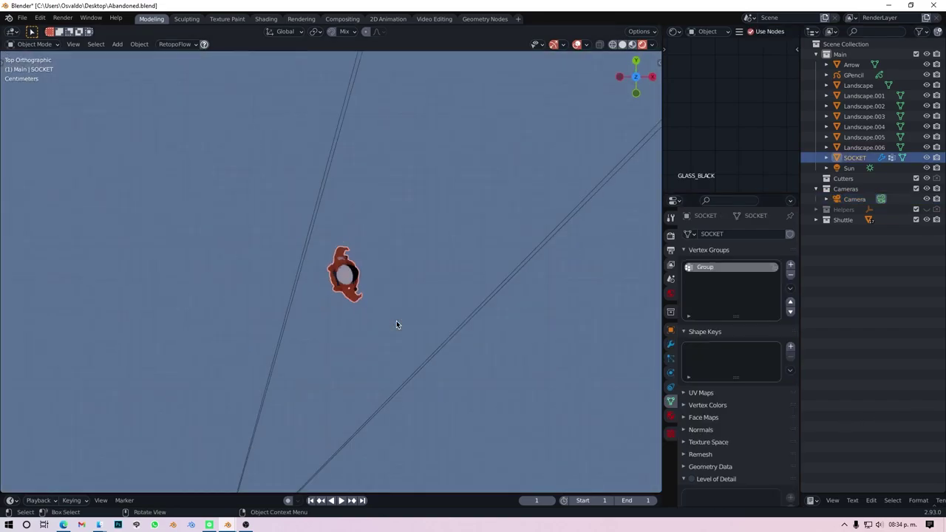
pyautogui.moveTo(220, 320); pyautogui.dragTo(418, 216)
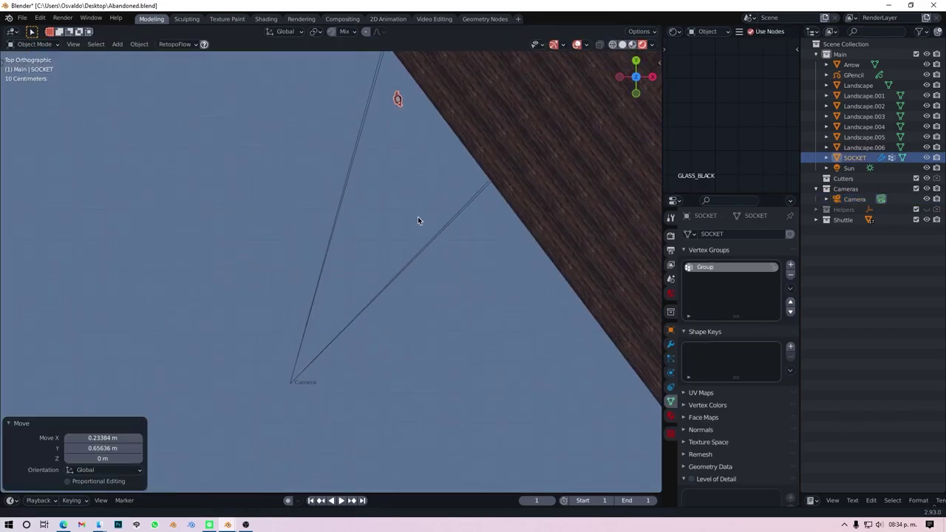
pyautogui.press('g')
pyautogui.moveTo(295, 376); pyautogui.dragTo(381, 172, button='middle')
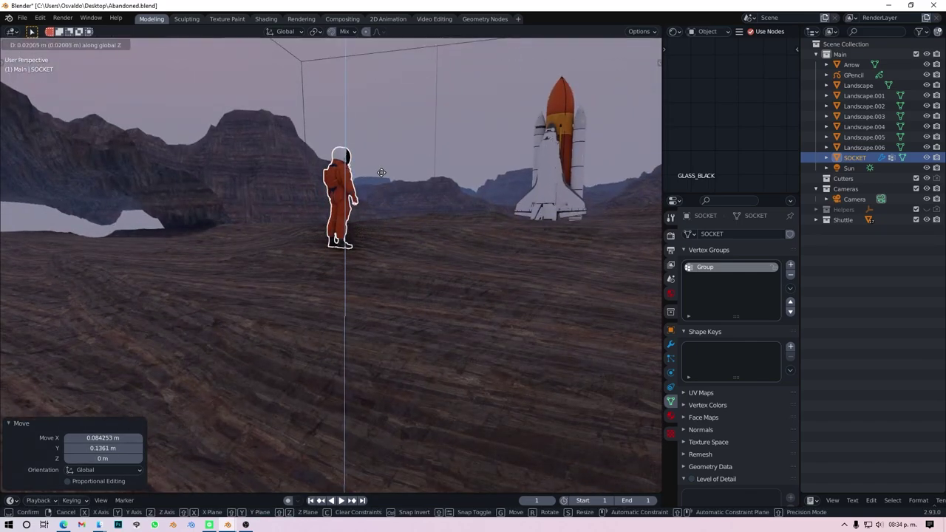
pyautogui.click(381, 172)
pyautogui.press('KP_0')
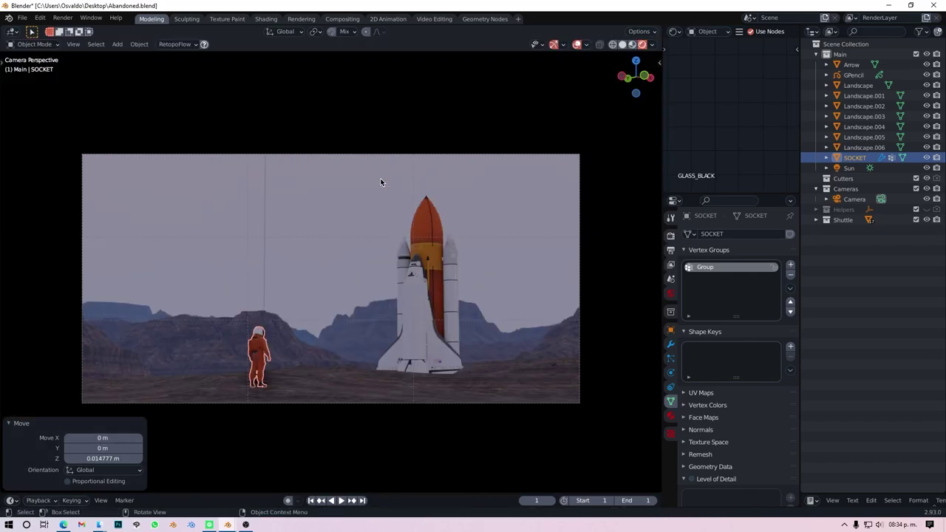
pyautogui.moveTo(308, 274); pyautogui.dragTo(192, 307, button='middle')
# - Add a new procedural landscape, Landscape.007, and apply a preset shape to it
pyautogui.hotkey('shift', 'a')
pyautogui.click(299, 303)
pyautogui.click(64, 75)
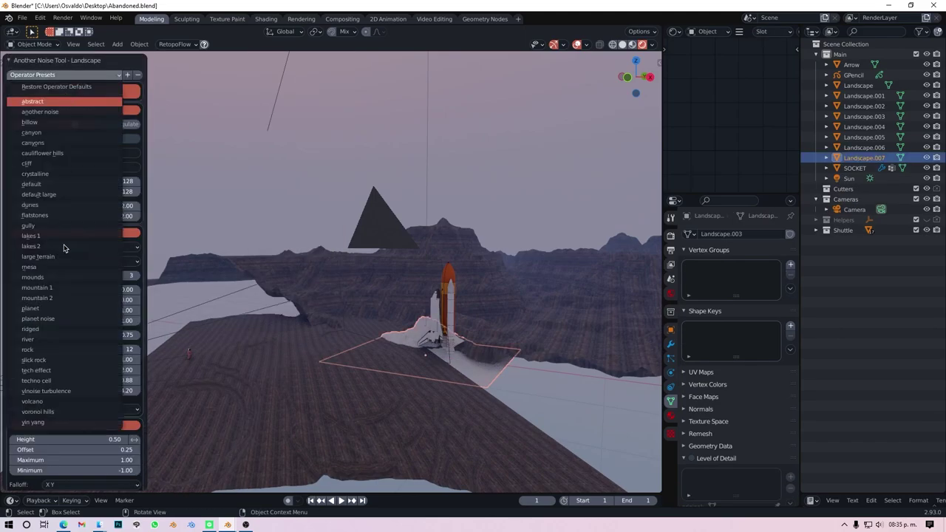
pyautogui.click(31, 350)
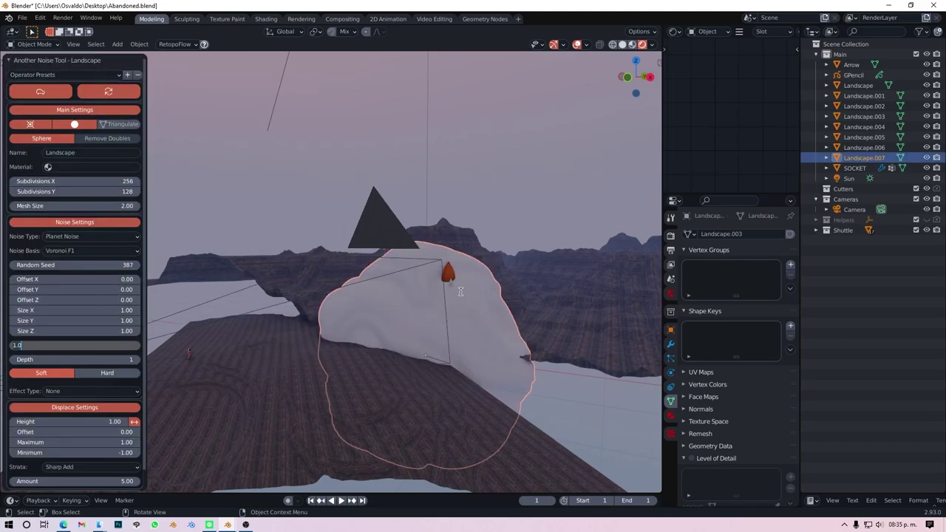
pyautogui.press('Return')
pyautogui.moveTo(426, 327)
pyautogui.mouseDown(button='middle')
pyautogui.moveTo(386, 313)
pyautogui.moveTo(435, 358)
pyautogui.mouseUp(button='middle')
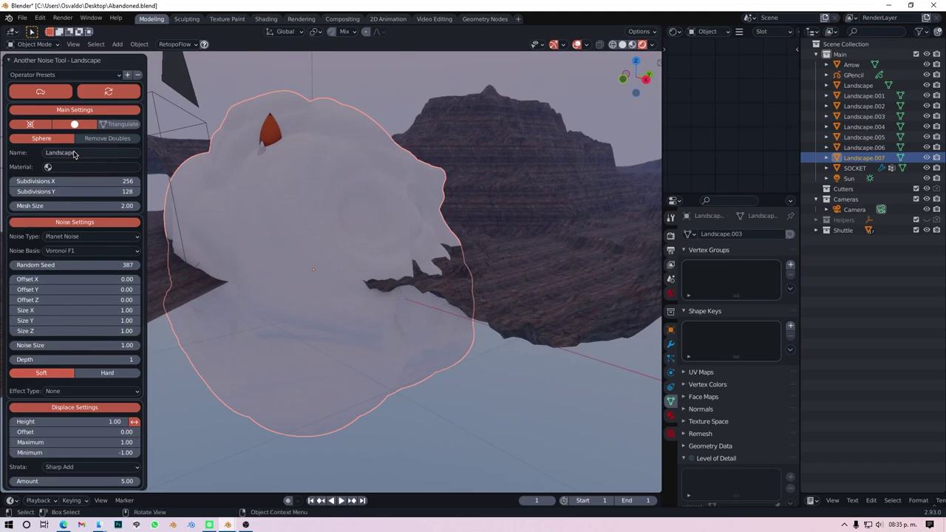
# - Try fBm Fractal, Slick Rock, Noise Rocks and Marble noise types, then delete the Landscape.007 blob
pyautogui.click(74, 236)
pyautogui.click(63, 293)
pyautogui.click(69, 237)
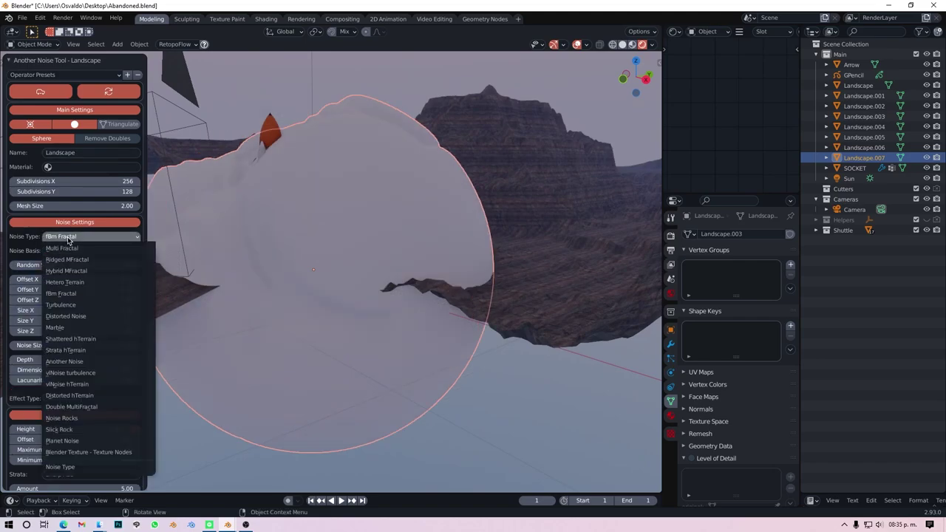
pyautogui.press('Return')
pyautogui.click(74, 236)
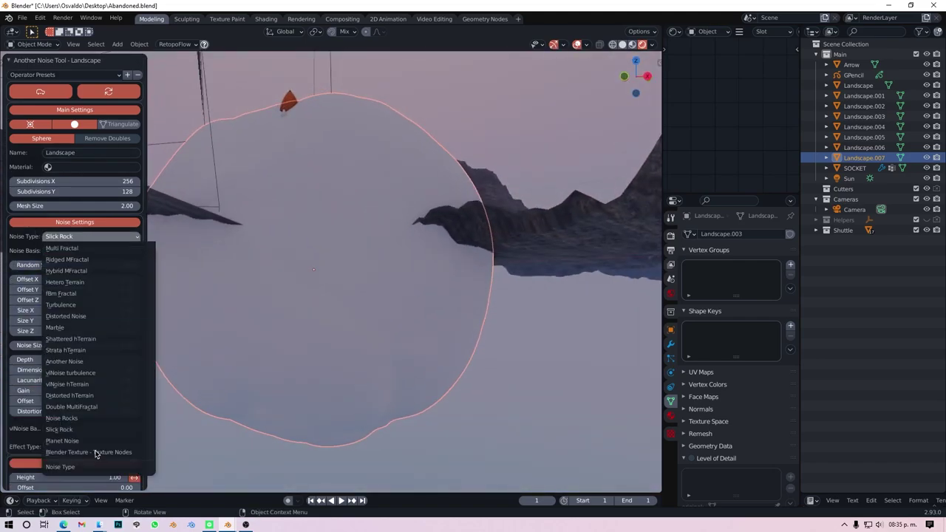
pyautogui.click(79, 419)
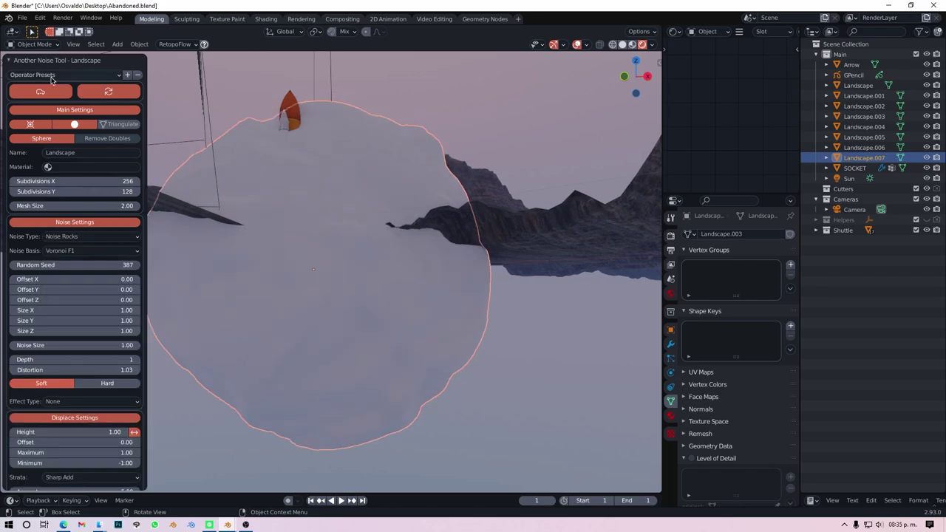
pyautogui.click(89, 238)
pyautogui.press('Return')
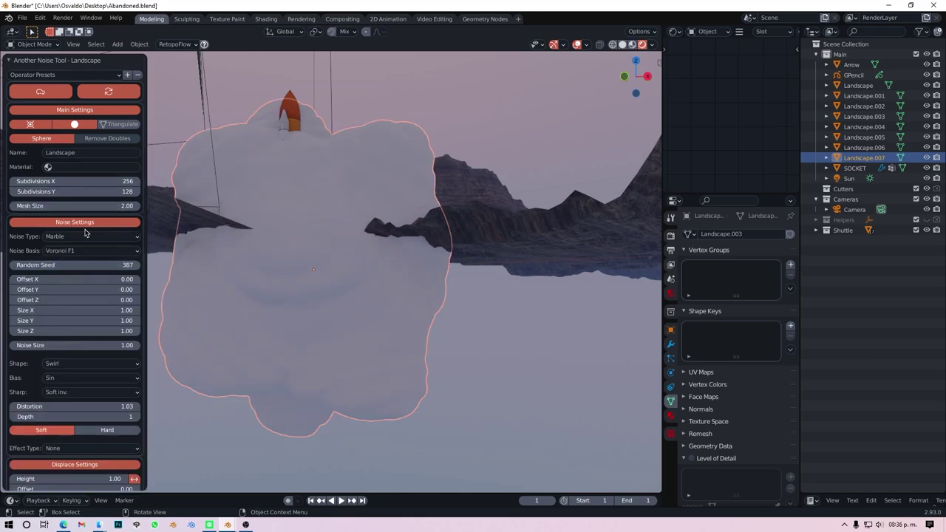
pyautogui.click(74, 236)
pyautogui.click(72, 294)
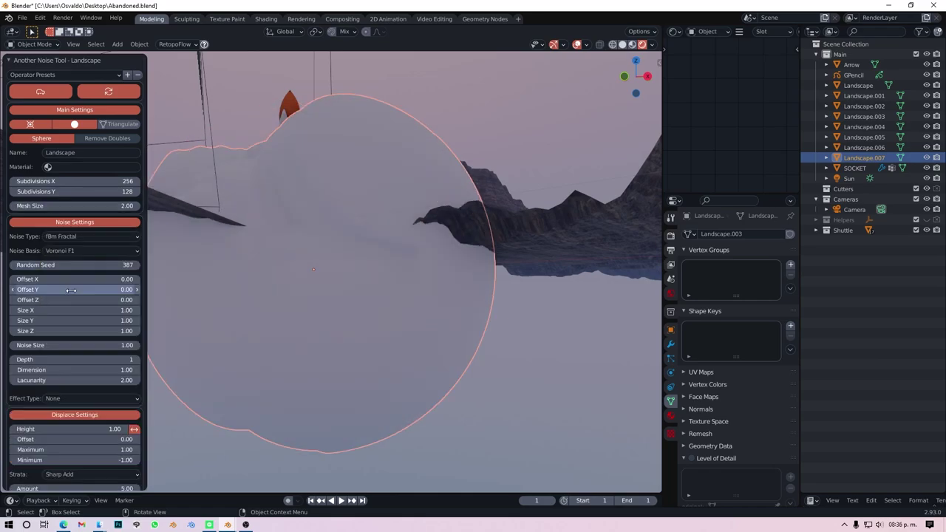
pyautogui.press('Delete')
pyautogui.moveTo(392, 156)
pyautogui.mouseDown(button='middle')
pyautogui.moveTo(288, 307)
pyautogui.moveTo(327, 293)
pyautogui.mouseUp(button='middle')
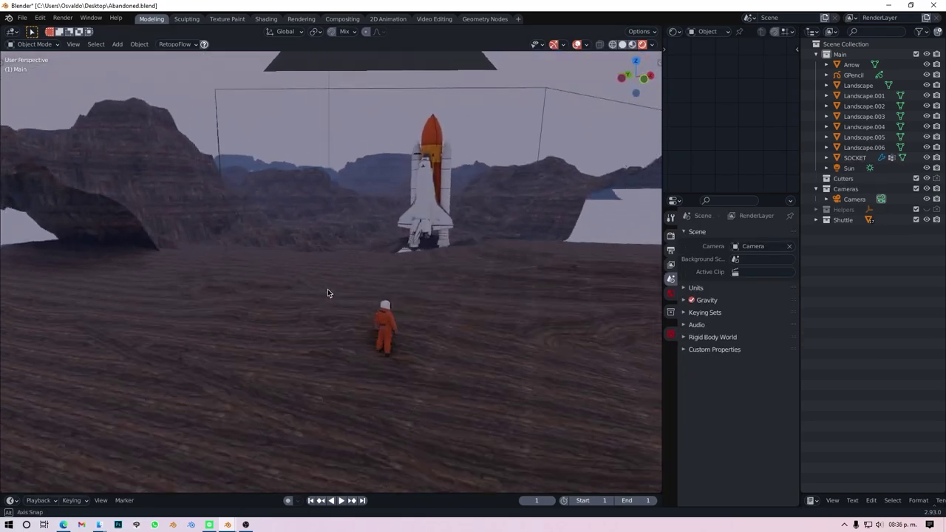
# - Make a linked duplicate of a landscape, move it left and scale it to 0.243
pyautogui.press('KP_0')
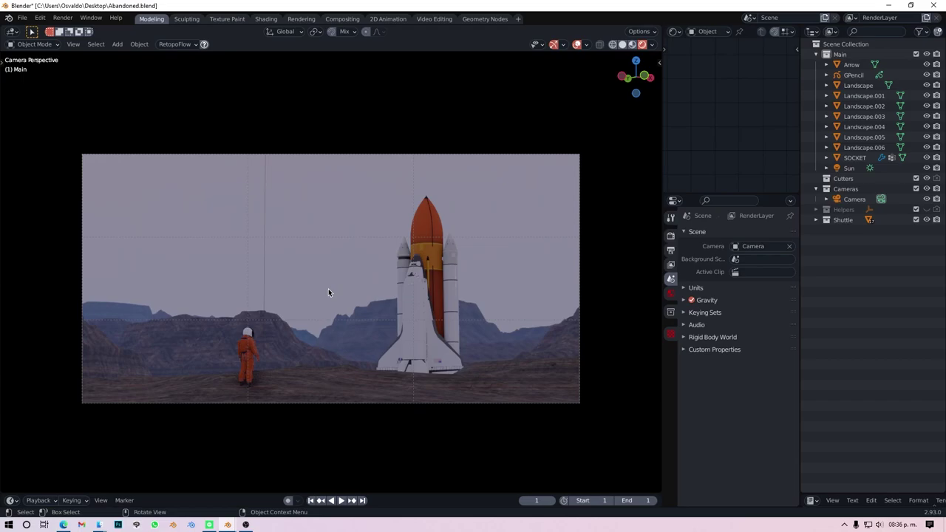
pyautogui.click(357, 339)
pyautogui.hotkey('alt', 'd')
pyautogui.press('y')
pyautogui.click(373, 321)
pyautogui.press('KP_7')
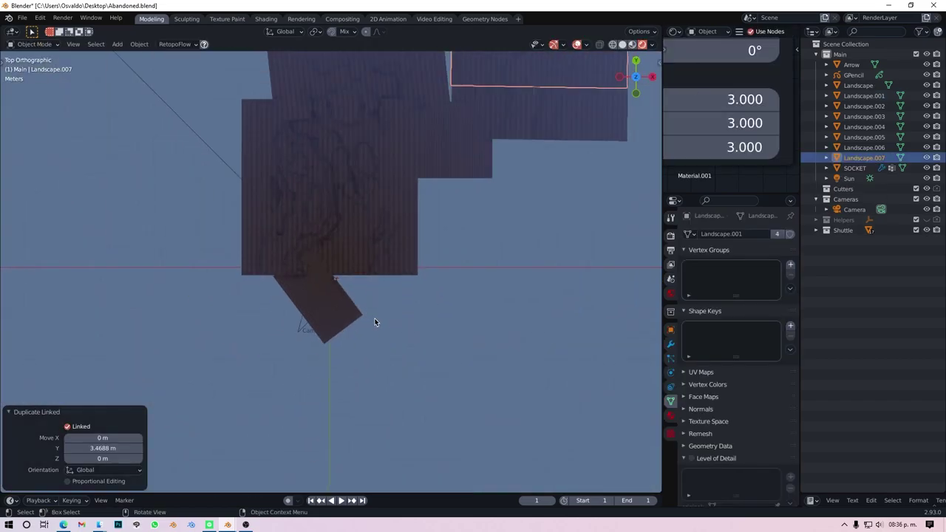
pyautogui.press('g')
pyautogui.click(169, 229)
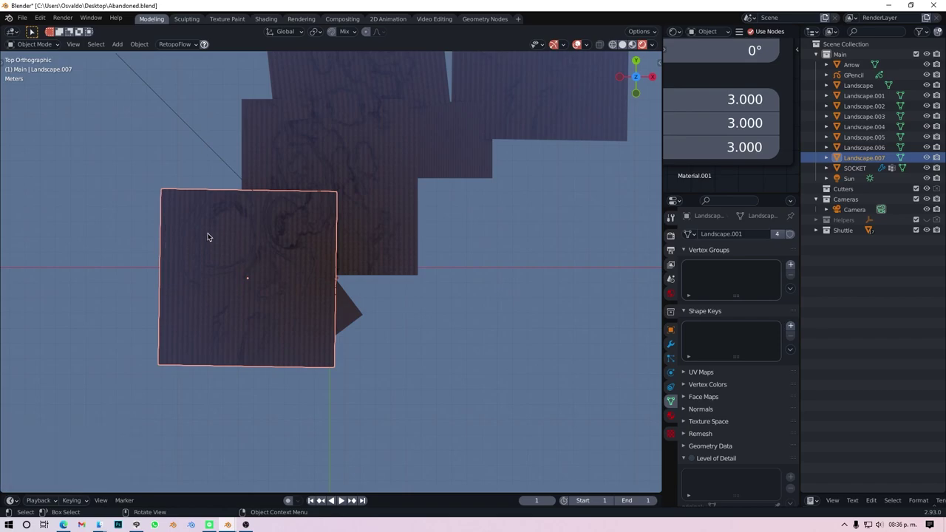
pyautogui.press('s')
pyautogui.click(247, 275)
# - Show scene statistics and system memory in the status bar
pyautogui.rightClick(891, 512)
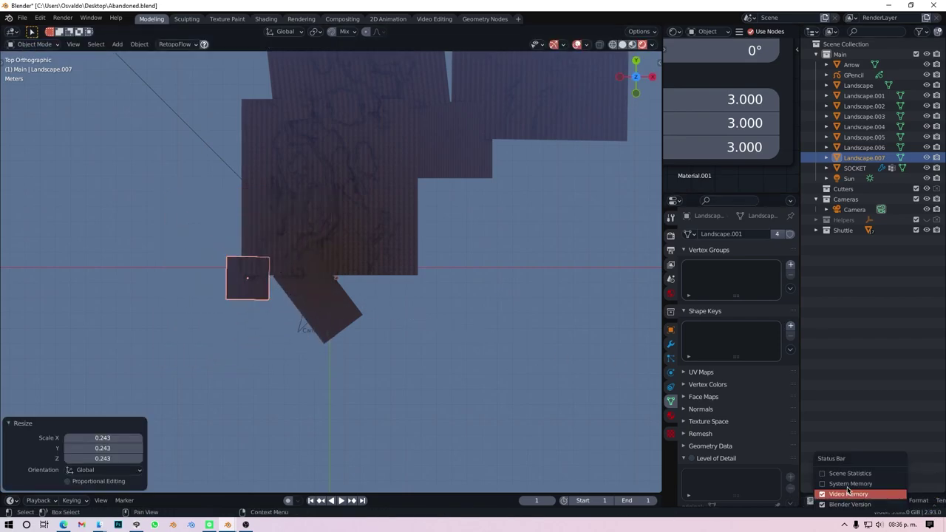
pyautogui.click(849, 484)
pyautogui.rightClick(828, 512)
pyautogui.click(813, 473)
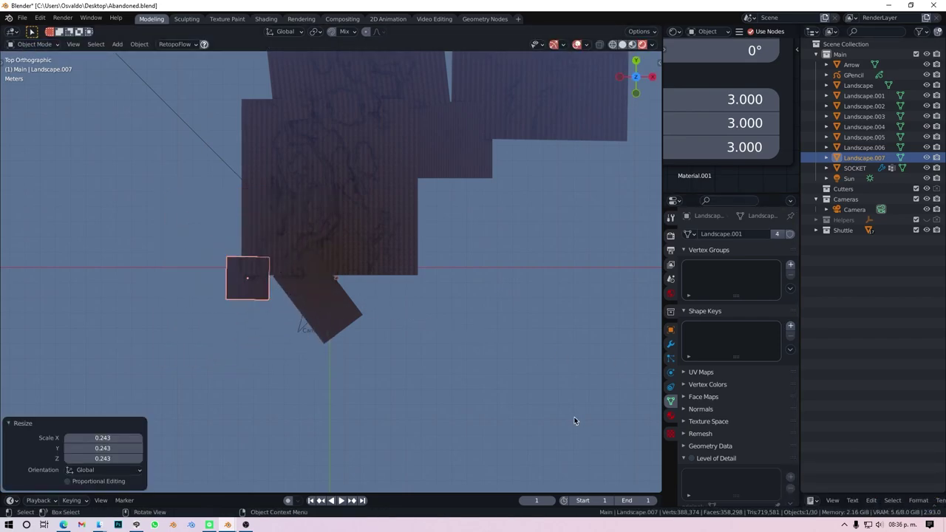
# - Rotate Landscape.007 around the vertical axis and move it into place from the top view
pyautogui.press('KP_0')
pyautogui.moveTo(106, 380); pyautogui.dragTo(227, 333, button='middle')
pyautogui.press('r')
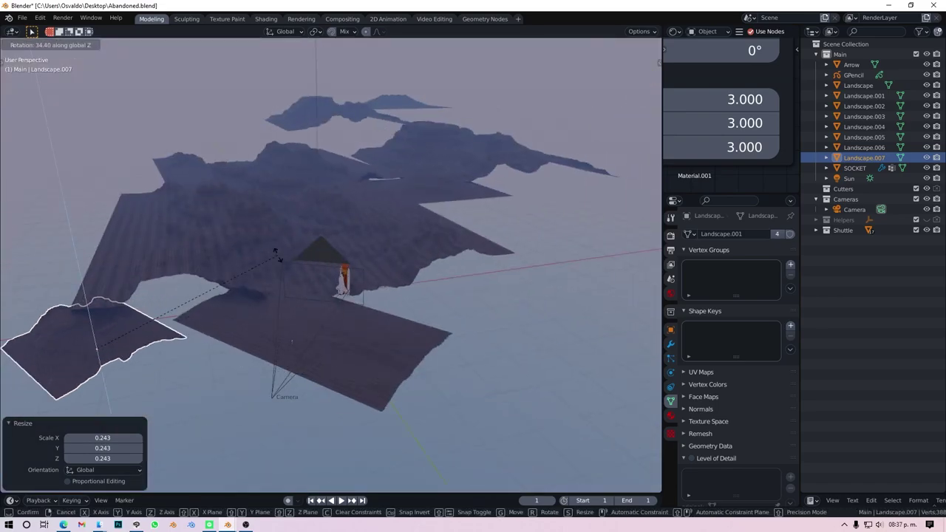
pyautogui.click(277, 255)
pyautogui.press('KP_7')
pyautogui.press('g')
pyautogui.click(292, 446)
# - Settle Landscape.007 as a foreground rise with a -8.13° turn, then set the camera F-Stop to 5.0
pyautogui.press('KP_0')
pyautogui.press('g')
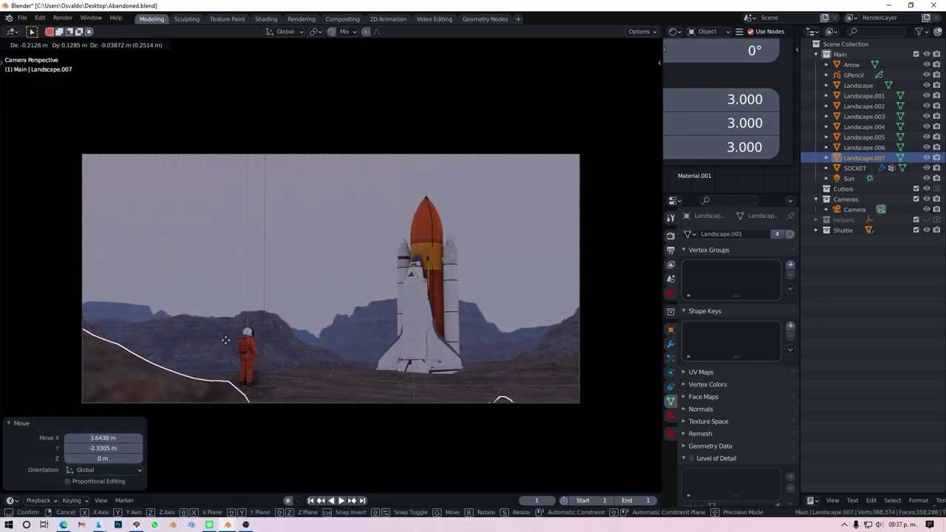
pyautogui.click(333, 392)
pyautogui.press('r')
pyautogui.click(580, 403)
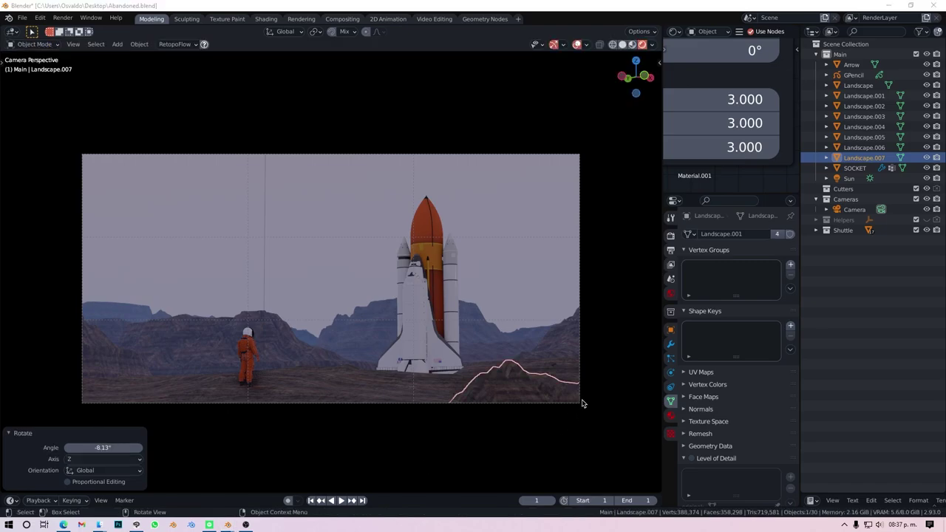
pyautogui.press('g')
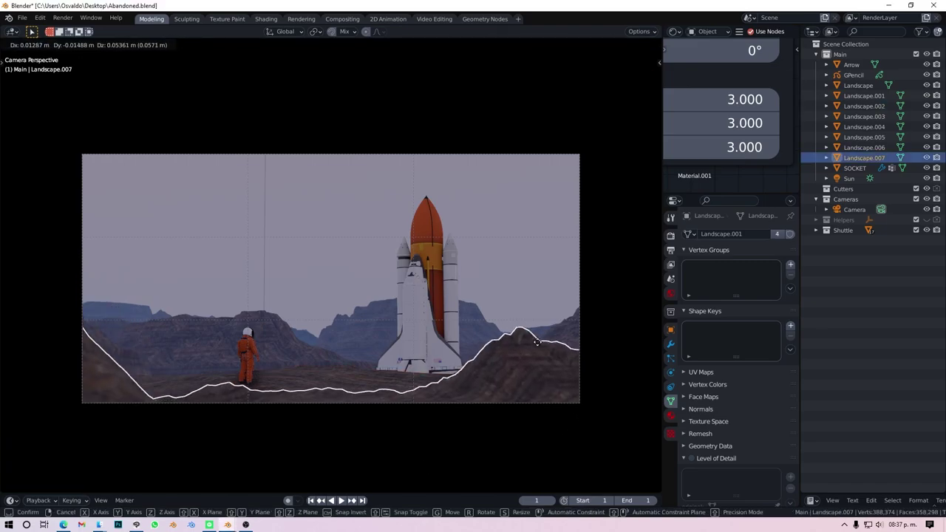
pyautogui.click(571, 395)
pyautogui.click(579, 402)
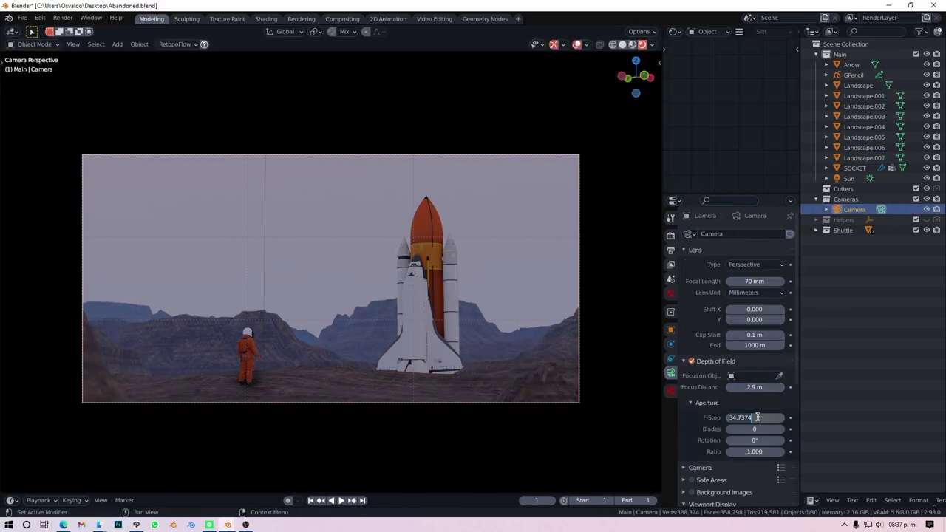
pyautogui.press('Return')
# - Set the camera to F-Stop 6.2 focused on fuel_tank, and switch the render engine to Cycles
pyautogui.moveTo(761, 418)
pyautogui.mouseDown()
pyautogui.moveTo(838, 414)
pyautogui.moveTo(764, 410)
pyautogui.mouseUp()
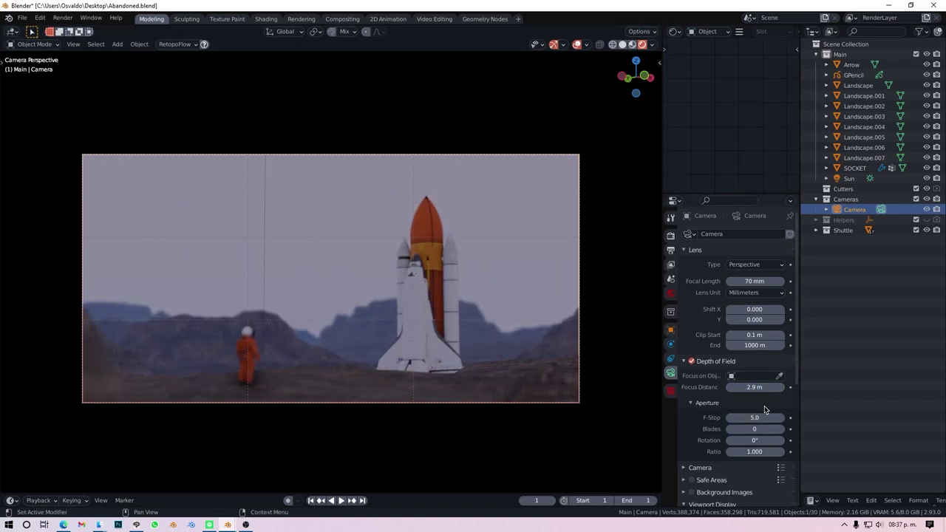
pyautogui.click(427, 235)
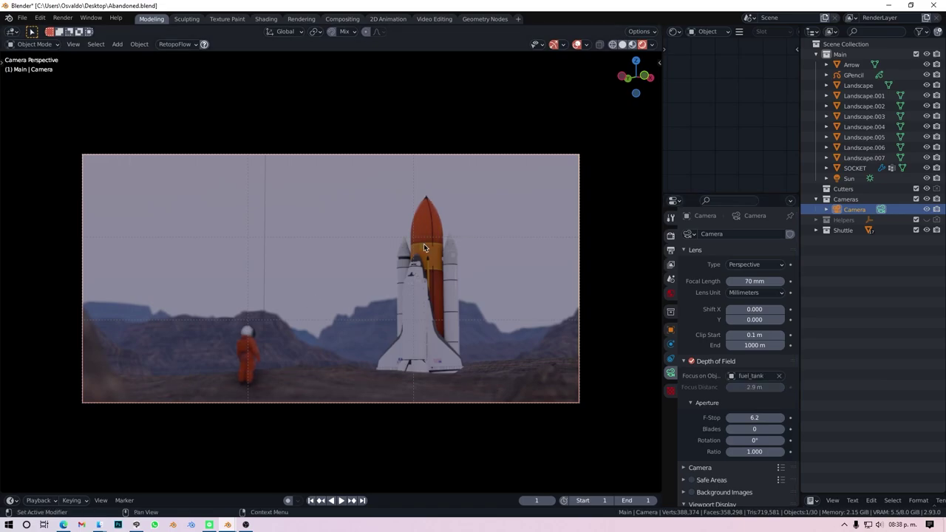
pyautogui.click(670, 236)
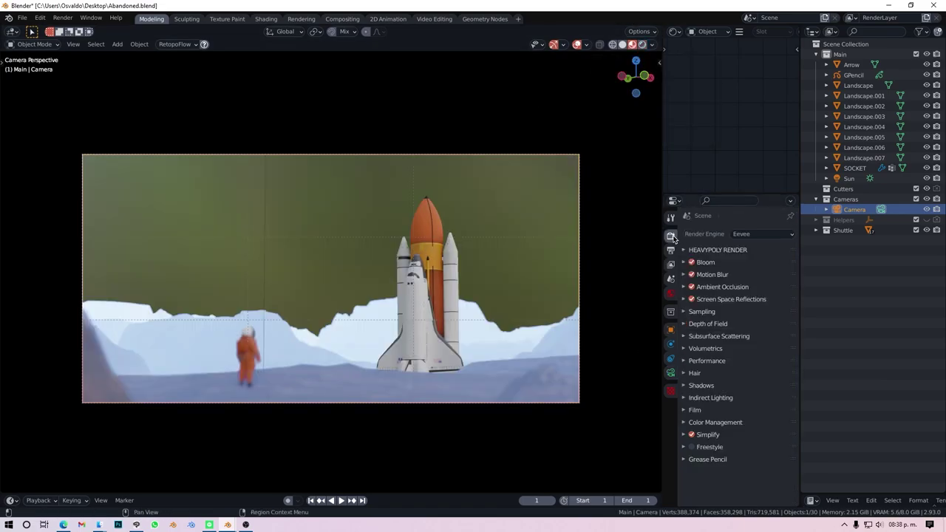
pyautogui.click(761, 234)
pyautogui.click(761, 270)
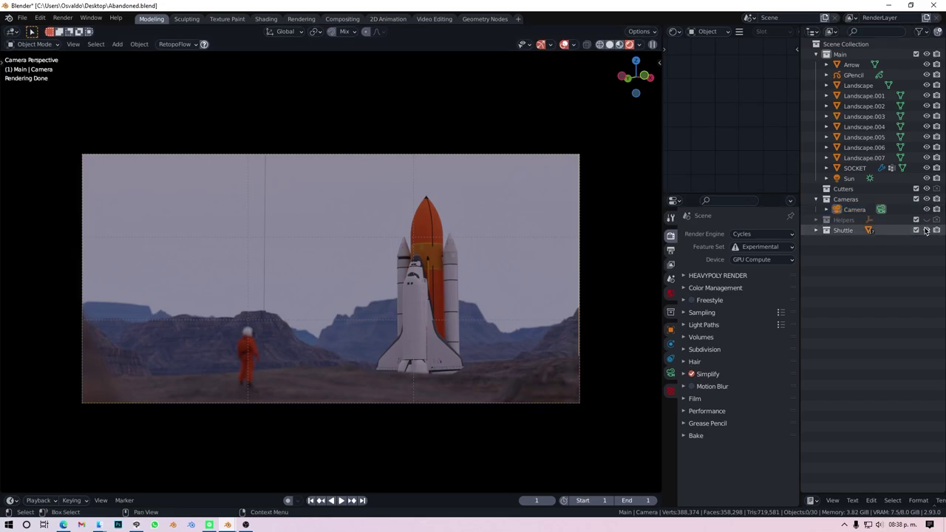
# - Recheck the camera's settings, then switch the render engine back to Eevee
pyautogui.click(854, 210)
pyautogui.click(670, 372)
pyautogui.scroll(-8, 739, 333)
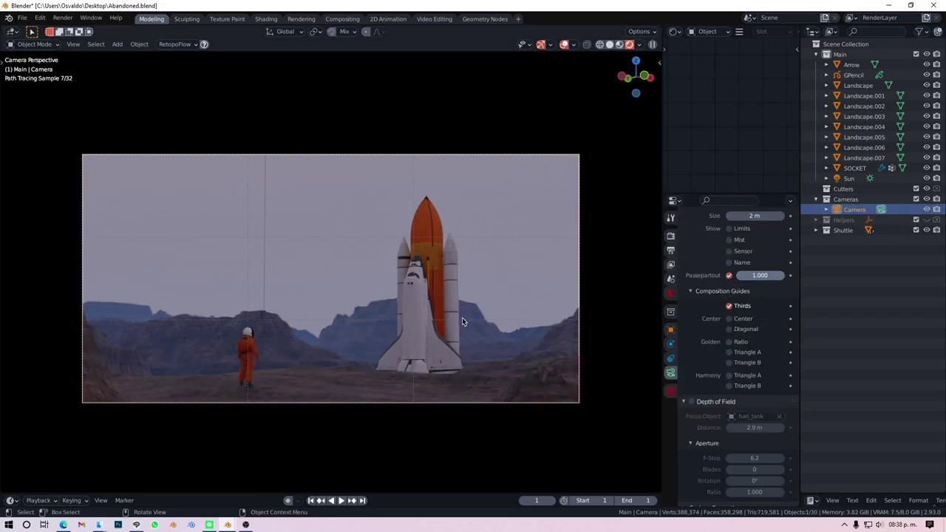
pyautogui.click(670, 236)
pyautogui.click(761, 234)
pyautogui.click(757, 254)
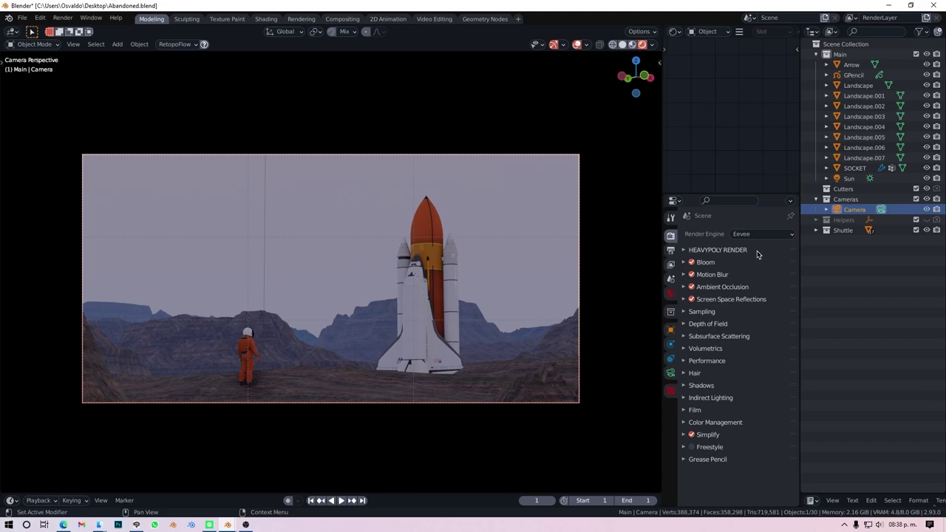
# - Render the camera view and save the image as beauty.png
pyautogui.click(62, 18)
pyautogui.click(85, 31)
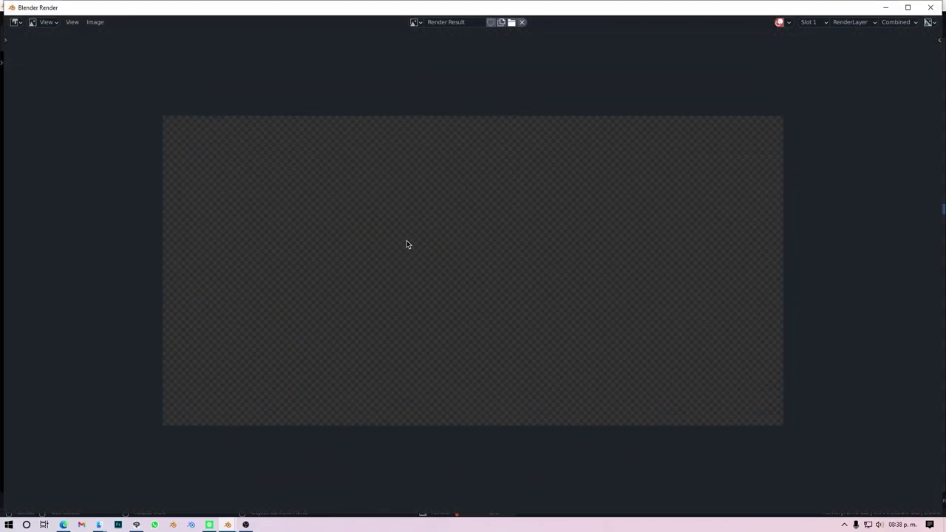
pyautogui.press('Escape')
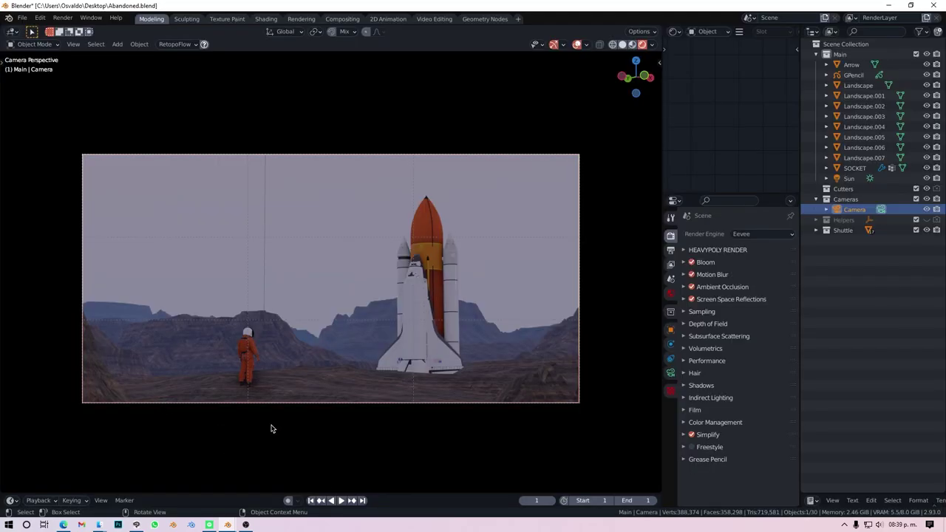
pyautogui.moveTo(227, 525)
pyautogui.click(228, 490)
pyautogui.scroll(-3, 456, 288)
pyautogui.scroll(-2, 456, 289)
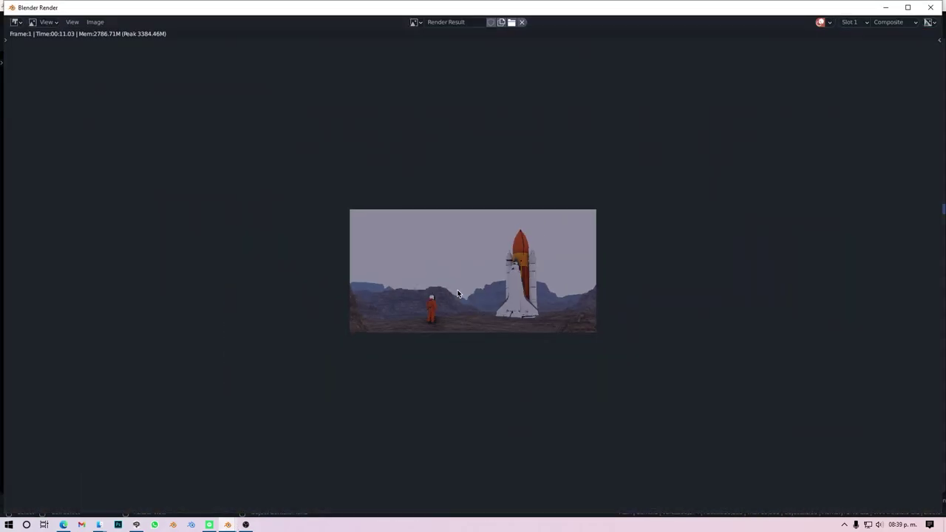
pyautogui.scroll(4, 457, 293)
pyautogui.click(94, 22)
pyautogui.click(127, 93)
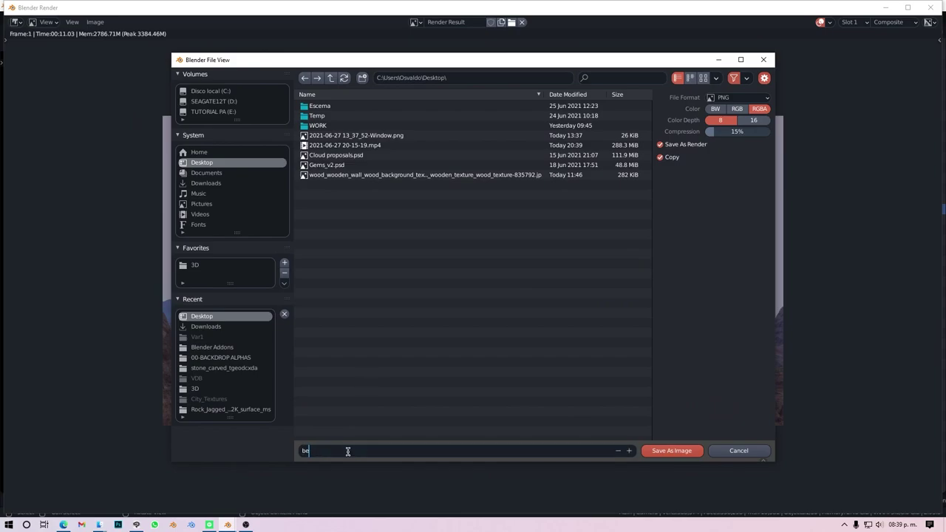
pyautogui.click(659, 452)
pyautogui.press('Escape')
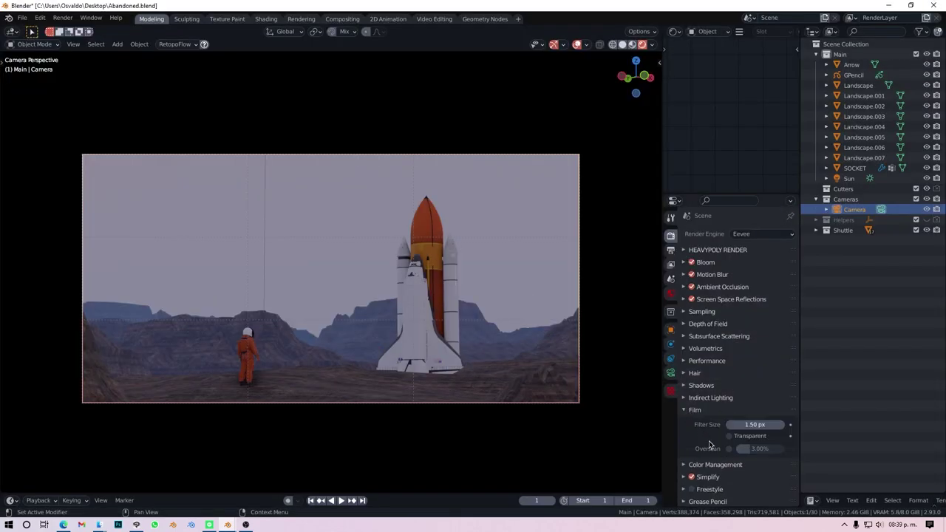
# - Render again with a transparent background, save it as nobg, and save Abandoned.blend
pyautogui.click(63, 18)
pyautogui.click(73, 33)
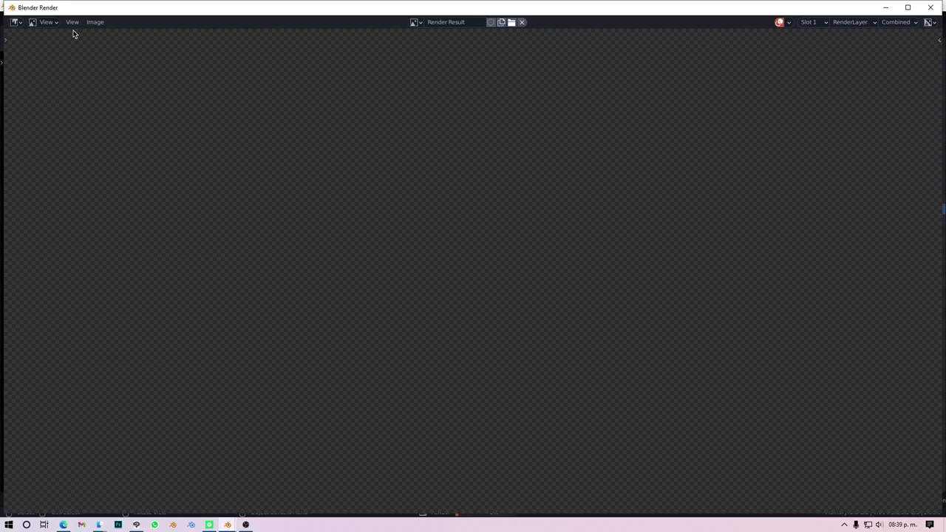
pyautogui.click(95, 21)
pyautogui.click(141, 110)
pyautogui.write('nob')
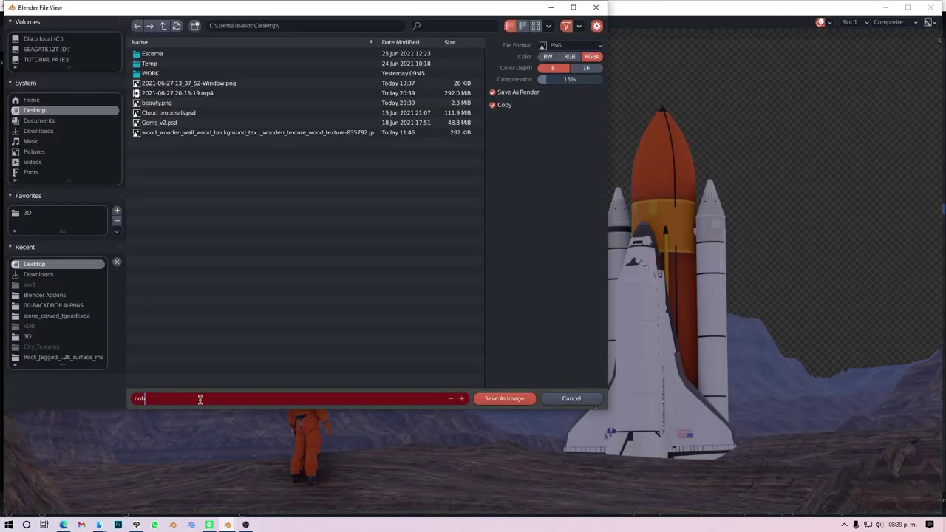
pyautogui.press('Return')
pyautogui.press('Escape')
pyautogui.hotkey('ctrl', 's')
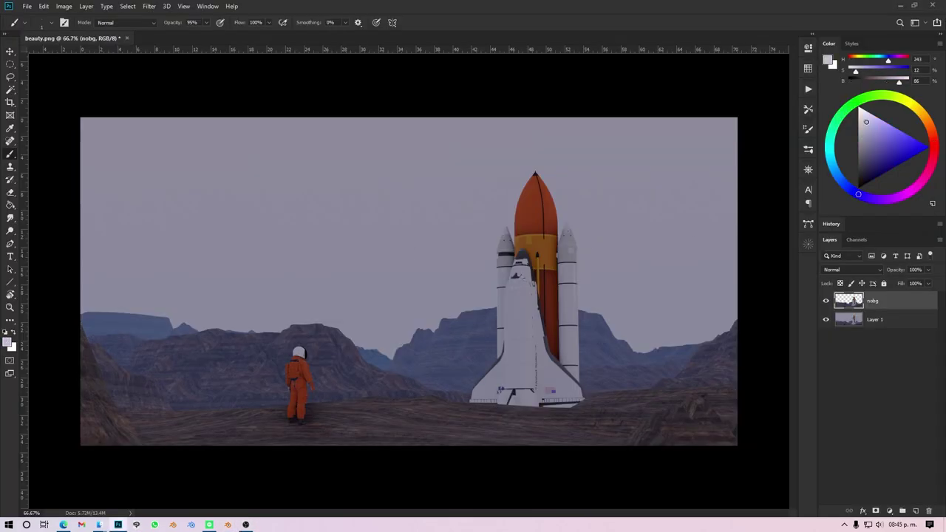
# - Paint white smoke with a smoke brush left of the astronaut and along the horizon
pyautogui.rightClick(479, 375)
pyautogui.click(163, 318)
pyautogui.doubleClick(222, 370)
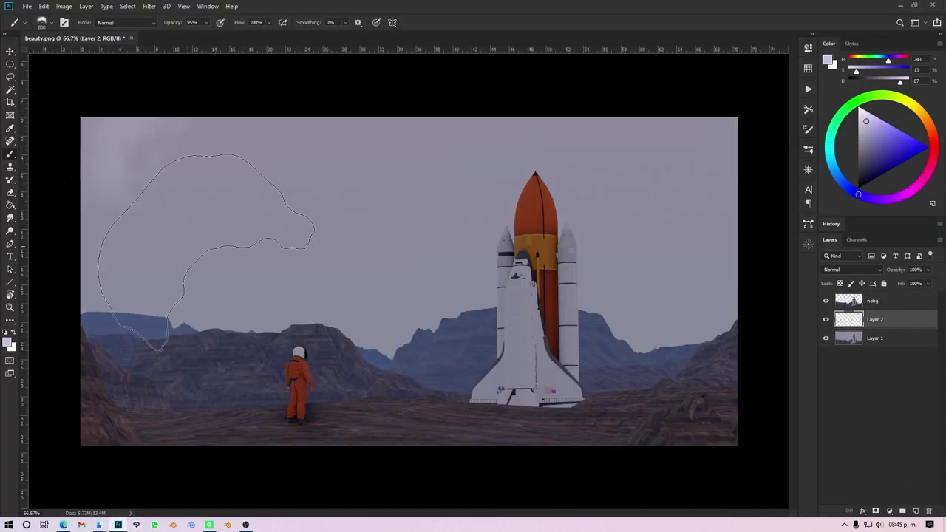
pyautogui.moveTo(210, 281); pyautogui.dragTo(237, 330)
pyautogui.moveTo(628, 310); pyautogui.dragTo(738, 281)
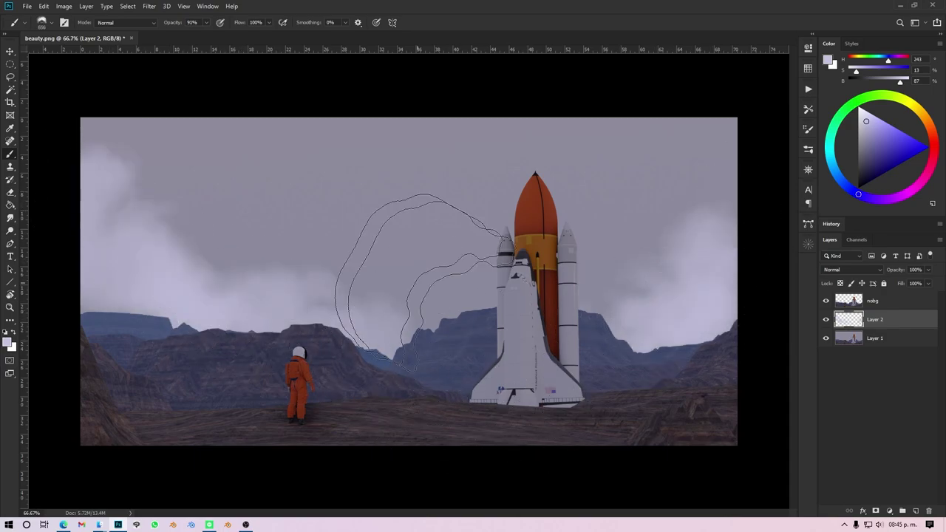
# - Undo a stray cloud painted in the sky and lower Layer 2's opacity to 62%
pyautogui.rightClick(403, 215)
pyautogui.doubleClick(517, 318)
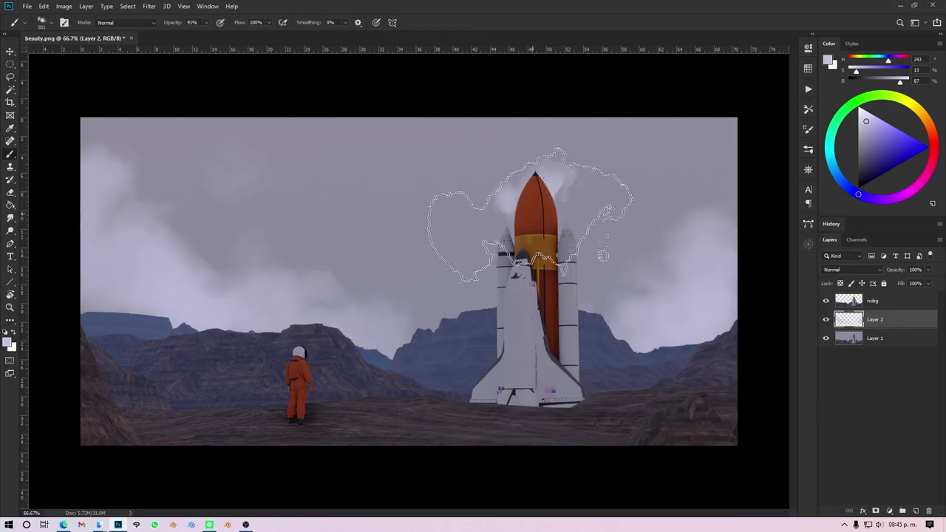
pyautogui.click(428, 173)
pyautogui.hotkey('ctrl', 'z')
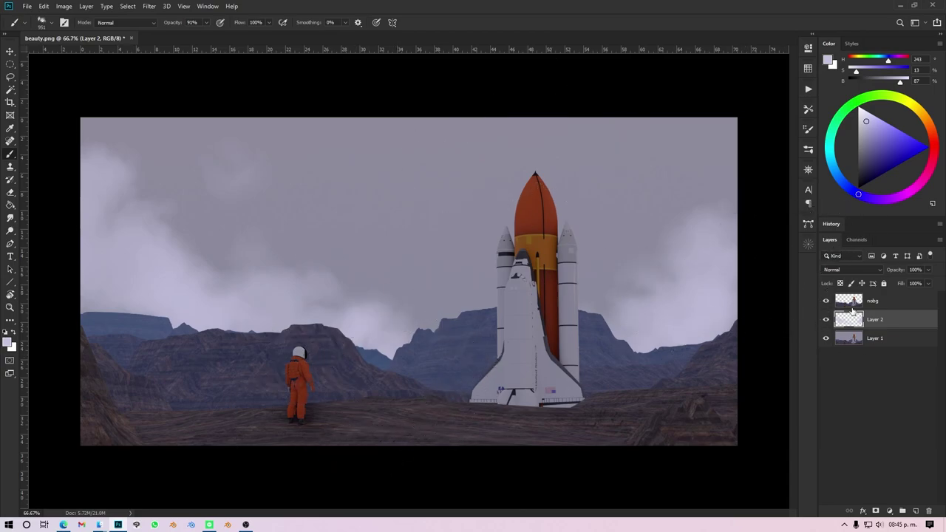
pyautogui.moveTo(929, 278); pyautogui.dragTo(911, 280)
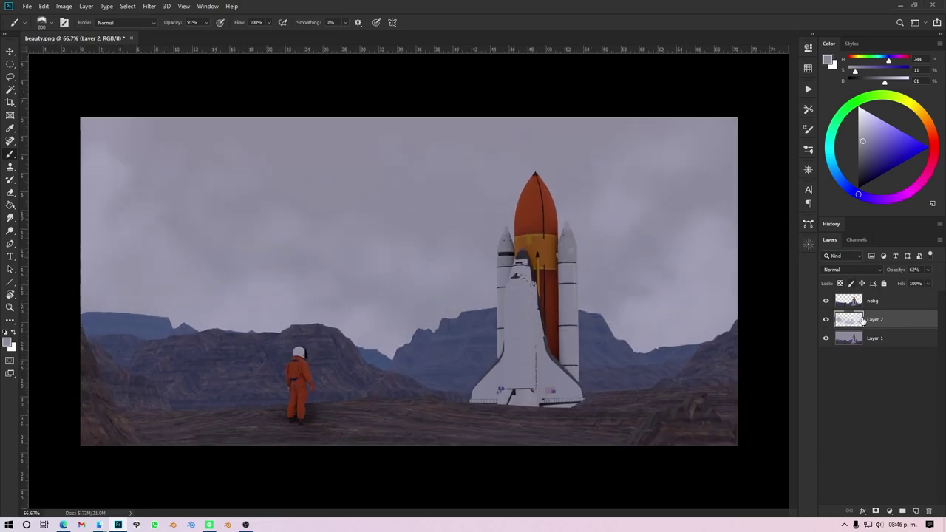
pyautogui.hotkey('ctrl', 'y')
# - Add a Curves layer that darkens the image and invert its mask to hide the effect
pyautogui.click(889, 510)
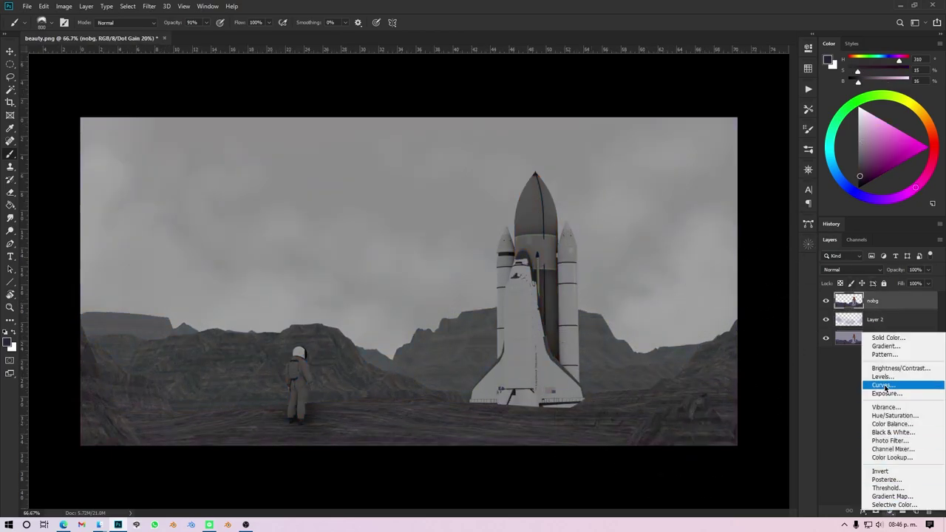
pyautogui.click(879, 385)
pyautogui.moveTo(758, 124); pyautogui.dragTo(751, 140)
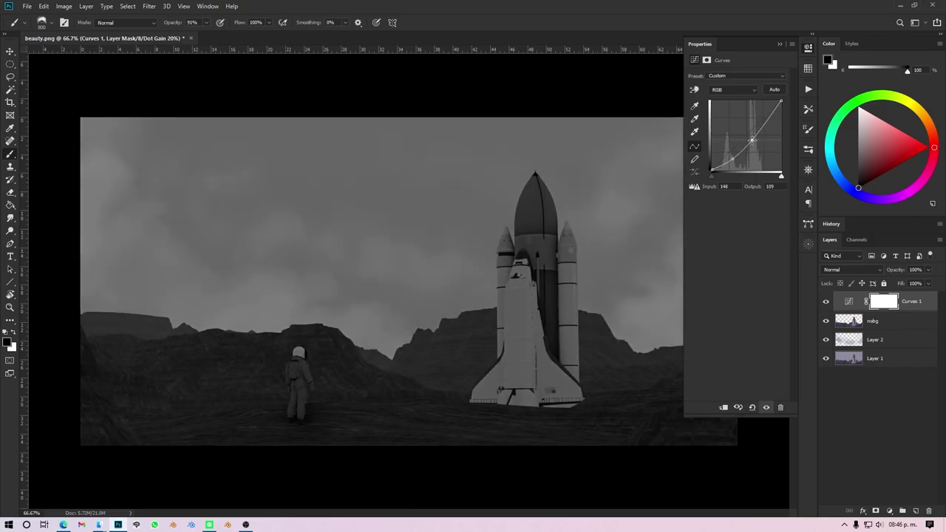
pyautogui.click(807, 52)
pyautogui.hotkey('ctrl', 'i')
# - Paint white into the Curves mask to reveal the darkening along the bottom and edges
pyautogui.press('x')
pyautogui.rightClick(272, 214)
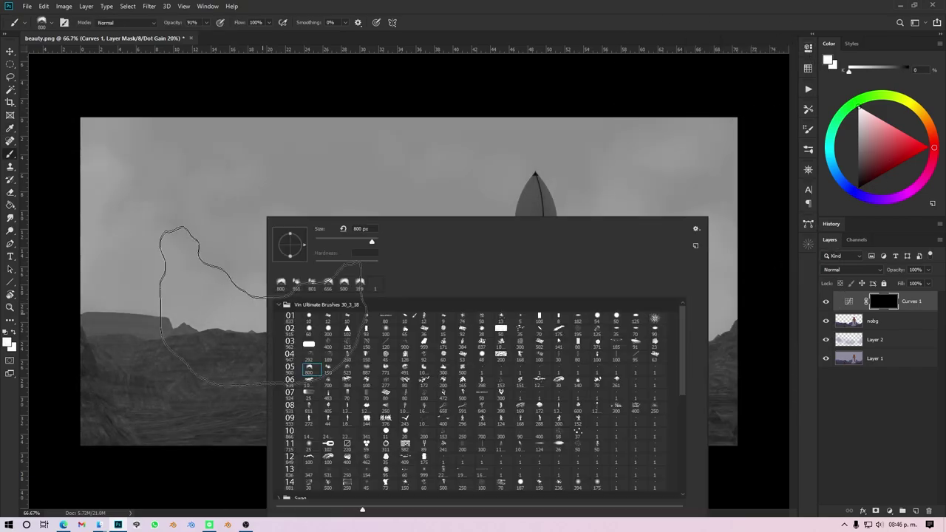
pyautogui.press('Escape')
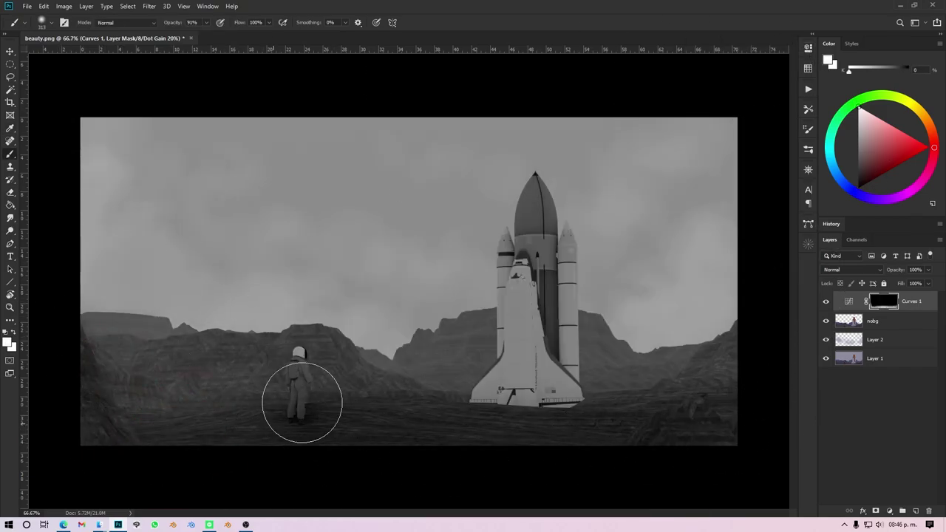
pyautogui.keyDown('alt'); pyautogui.moveTo(301, 417); pyautogui.dragTo(342, 421, button='right'); pyautogui.keyUp('alt')
pyautogui.moveTo(546, 414); pyautogui.dragTo(655, 402)
pyautogui.keyDown('alt'); pyautogui.moveTo(162, 355); pyautogui.dragTo(212, 148, button='right'); pyautogui.keyUp('alt')
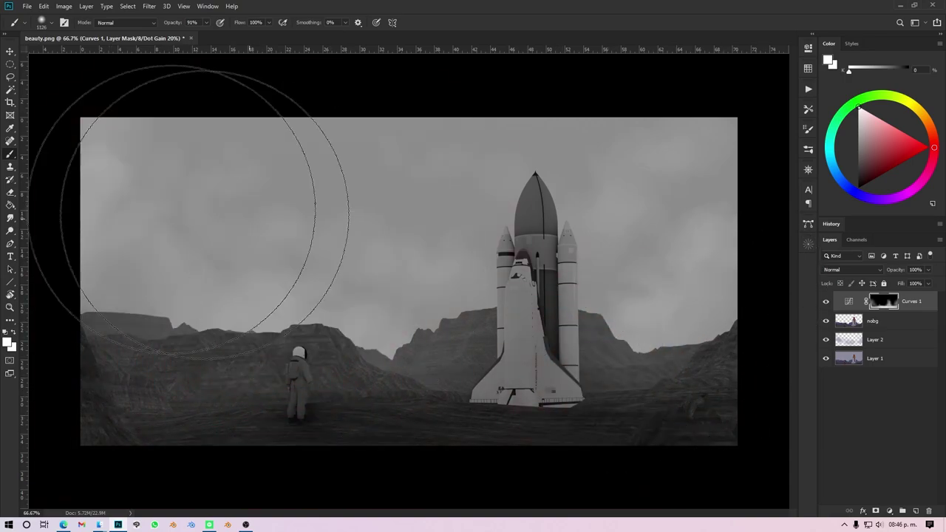
pyautogui.moveTo(680, 327); pyautogui.dragTo(433, 158)
pyautogui.hotkey('ctrl', '-')
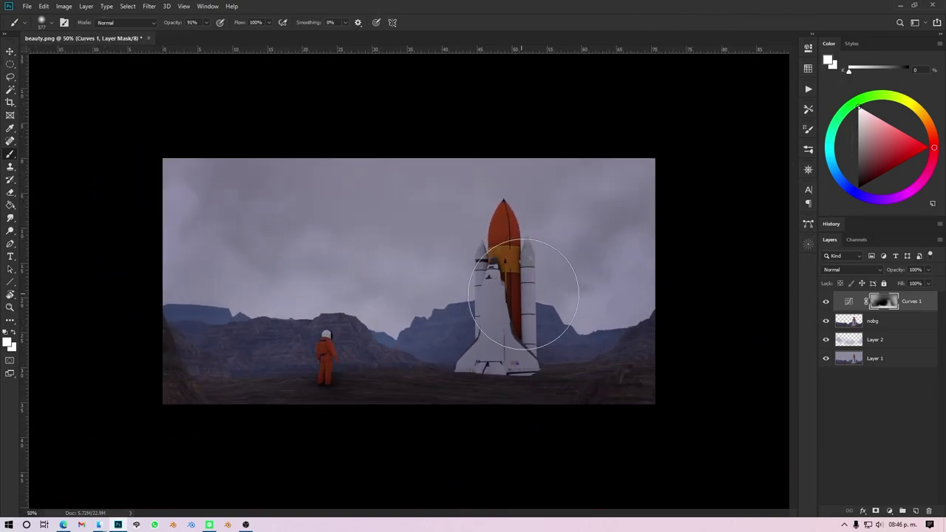
# - Add a Color Lookup layer with a chosen look, weakened to 16% opacity
pyautogui.click(889, 511)
pyautogui.click(894, 457)
pyautogui.press('Down')
pyautogui.press('Down')
pyautogui.press('Down')
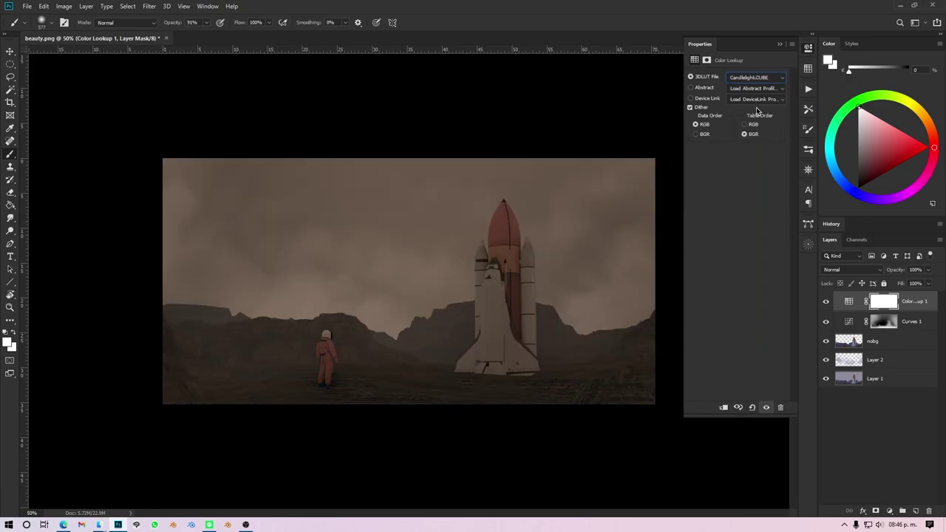
pyautogui.press('Down')
pyautogui.press('Down')
pyautogui.press('Down')
pyautogui.press('Down')
pyautogui.press('Down')
pyautogui.press('Down')
pyautogui.press('Down')
pyautogui.press('Down')
pyautogui.press('Down')
pyautogui.press('Down')
pyautogui.press('Down')
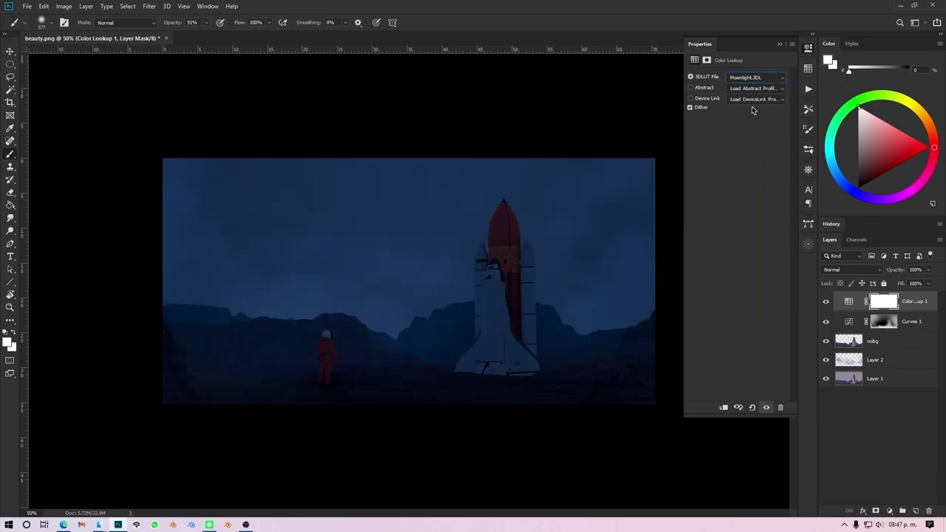
pyautogui.press('Down')
pyautogui.press('Down')
pyautogui.press('Down')
pyautogui.moveTo(927, 277); pyautogui.dragTo(891, 284)
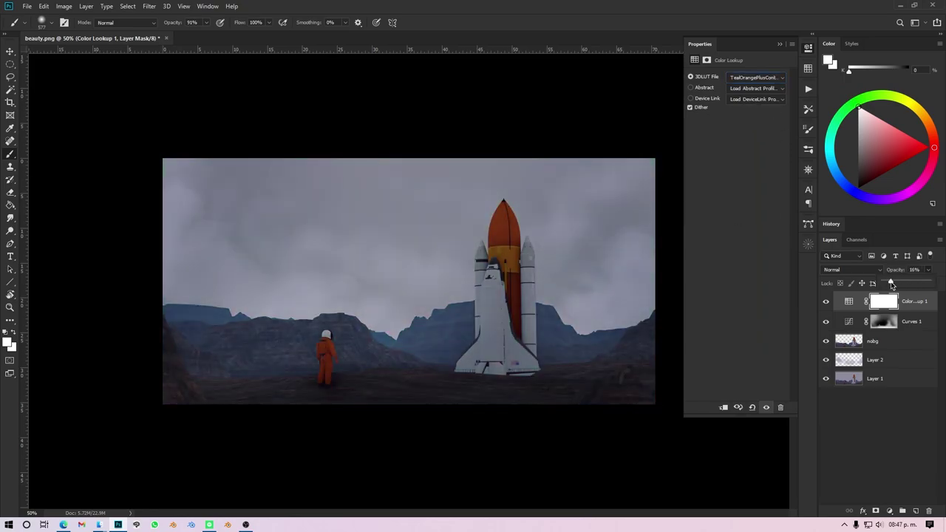
# - Add a second Color Lookup using Moonlight.3DL at low opacity, then select the Curves layer
pyautogui.click(889, 510)
pyautogui.click(834, 448)
pyautogui.click(755, 77)
pyautogui.click(759, 247)
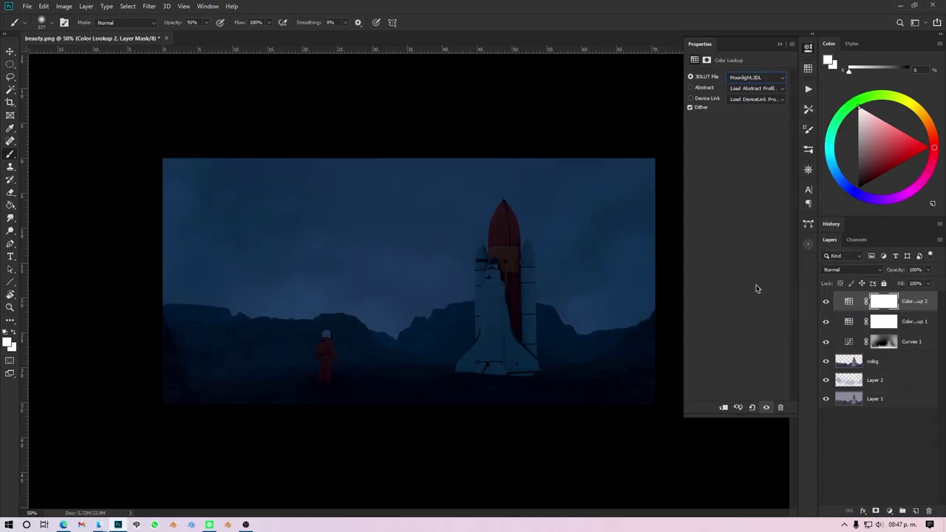
pyautogui.moveTo(928, 296); pyautogui.dragTo(892, 288)
pyautogui.click(911, 341)
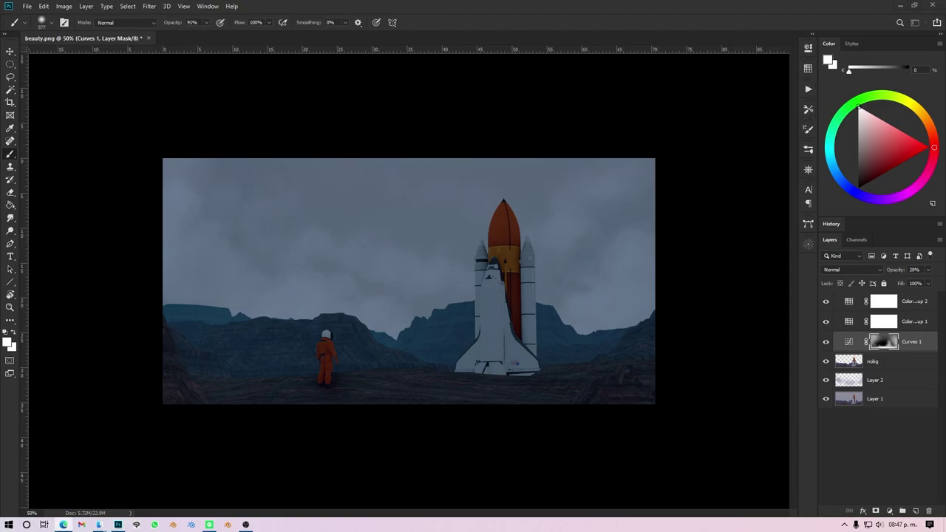
pyautogui.hotkey('ctrl', '-')
pyautogui.hotkey('ctrl', '+')
pyautogui.hotkey('ctrl', '+')
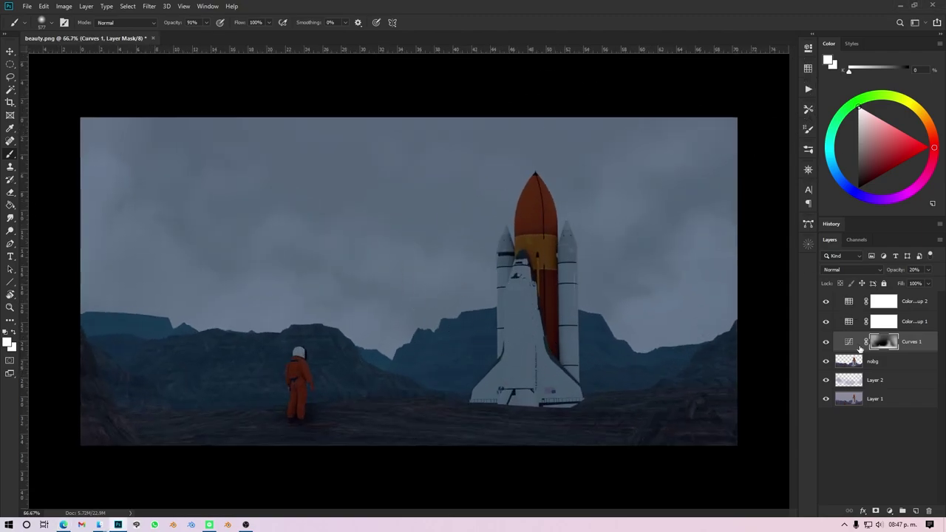
# - On a new layer, paint sampled blue-grey fog along the ground around the astronaut and shuttle
pyautogui.click(901, 300)
pyautogui.hotkey('ctrl', 'shift', 'alt', 'n')
pyautogui.keyDown('alt'); pyautogui.click(264, 296); pyautogui.keyUp('alt')
pyautogui.keyDown('alt'); pyautogui.moveTo(263, 296); pyautogui.dragTo(159, 375, button='right'); pyautogui.keyUp('alt')
pyautogui.click(166, 391)
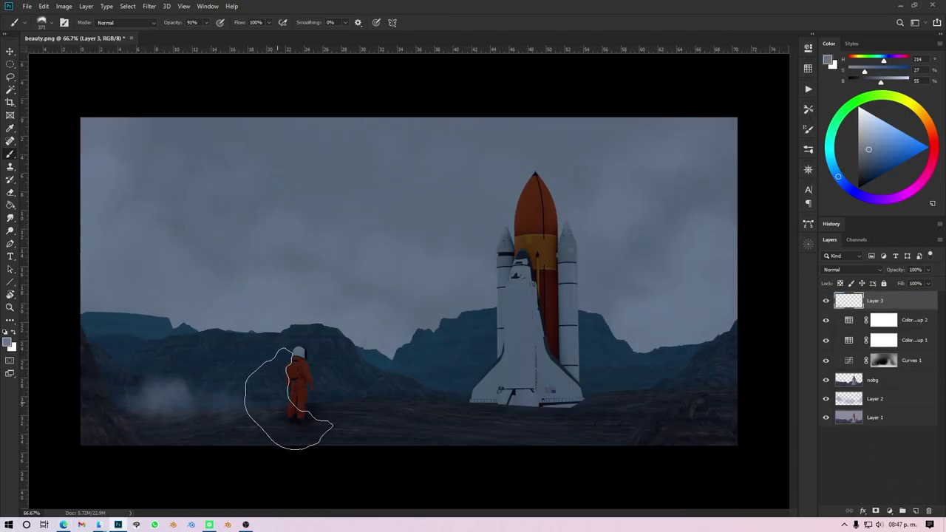
pyautogui.click(665, 388)
pyautogui.keyDown('alt'); pyautogui.click(327, 383); pyautogui.keyUp('alt')
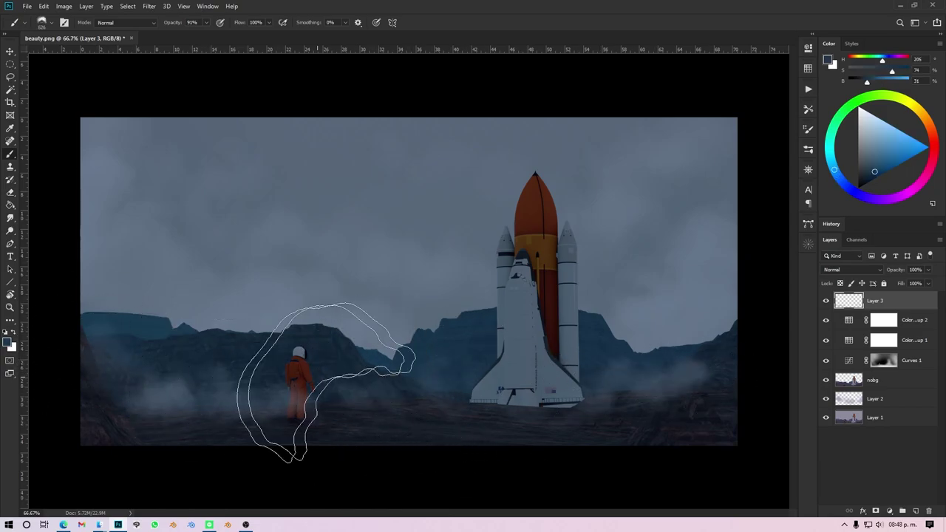
pyautogui.keyDown('alt'); pyautogui.click(212, 403); pyautogui.keyUp('alt')
pyautogui.keyDown('alt'); pyautogui.moveTo(212, 402); pyautogui.dragTo(184, 405, button='right'); pyautogui.keyUp('alt')
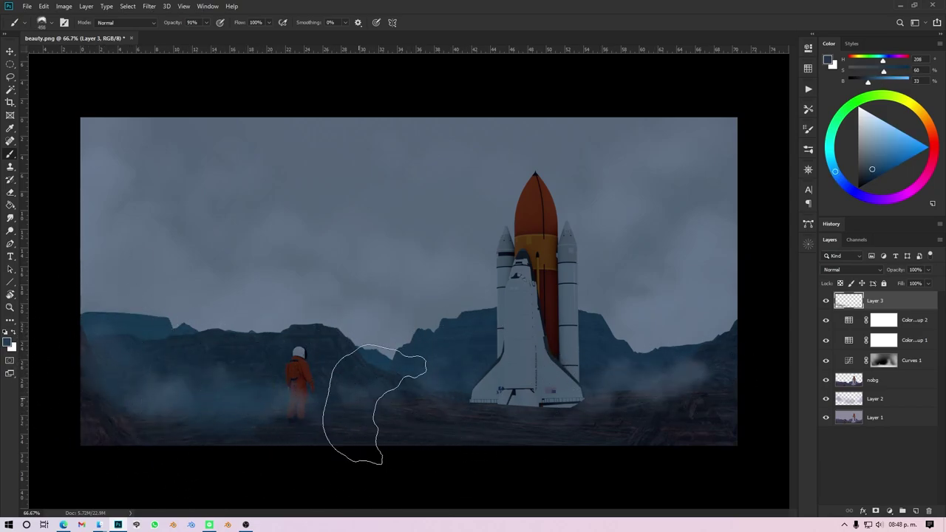
# - Erase fog off the astronaut, then scale the rock texture wide along the ground near the feet
pyautogui.keyDown('alt'); pyautogui.scroll(2, 332, 311); pyautogui.keyUp('alt')
pyautogui.rightClick(370, 217)
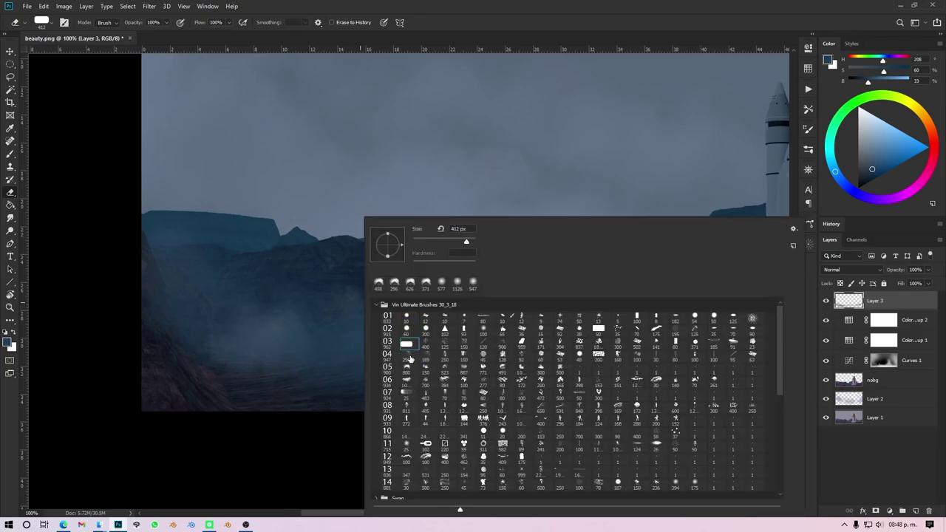
pyautogui.press('Escape')
pyautogui.keyDown('alt'); pyautogui.scroll(2, 288, 388); pyautogui.keyUp('alt')
pyautogui.press('e')
pyautogui.hscroll(-3, 269, 394)
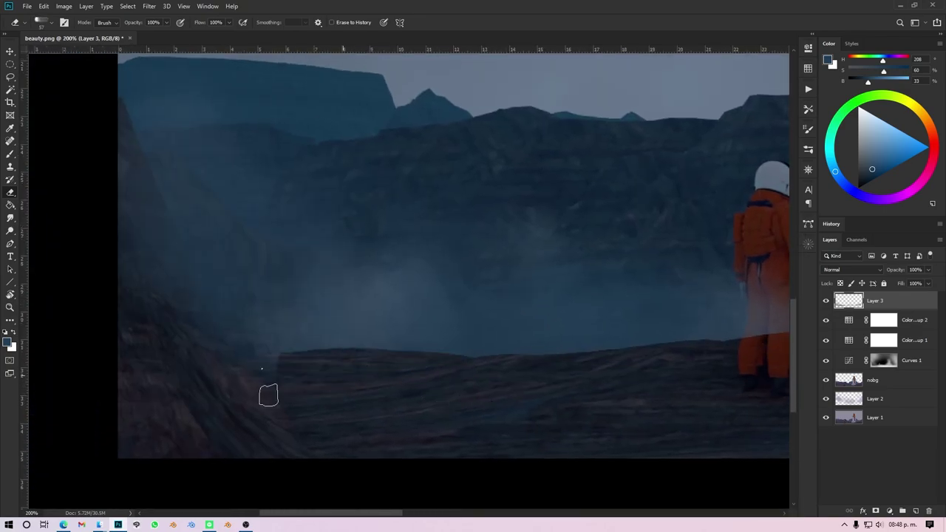
pyautogui.scroll(1, 232, 405)
pyautogui.scroll(-6, 391, 374)
pyautogui.hscroll(5, 392, 375)
pyautogui.hscroll(4, 700, 316)
pyautogui.scroll(1, 700, 316)
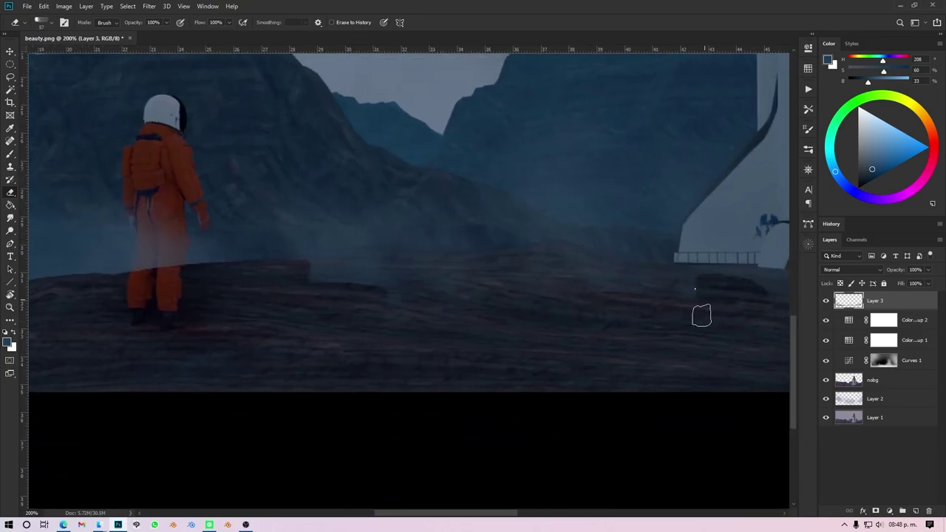
pyautogui.hscroll(5, 306, 334)
pyautogui.hscroll(4, 162, 327)
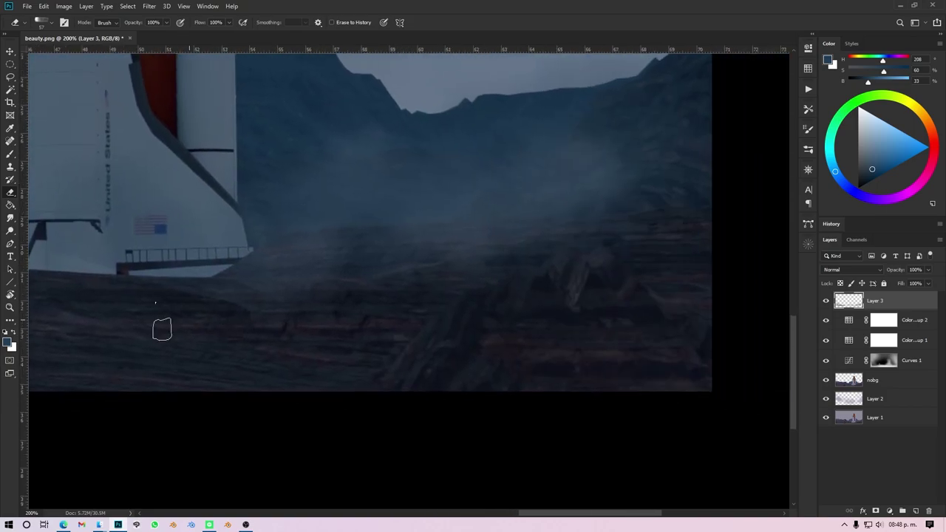
pyautogui.hscroll(1, 586, 327)
pyautogui.scroll(2, 587, 327)
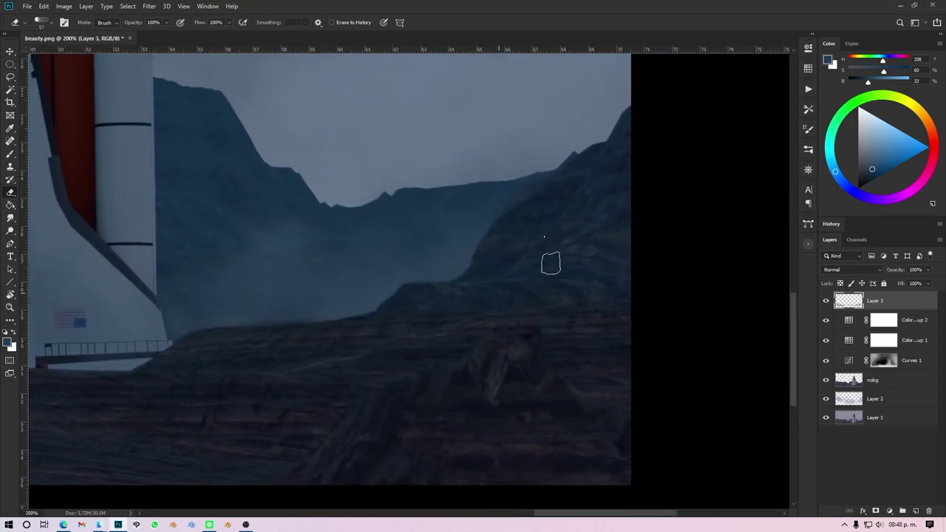
pyautogui.keyDown('alt'); pyautogui.scroll(-4, 549, 262); pyautogui.keyUp('alt')
pyautogui.keyDown('alt'); pyautogui.scroll(3, 316, 344); pyautogui.keyUp('alt')
pyautogui.scroll(-3, 331, 309)
pyautogui.hscroll(-2, 330, 309)
pyautogui.keyDown('alt'); pyautogui.moveTo(330, 309); pyautogui.dragTo(330, 309, button='right'); pyautogui.keyUp('alt')
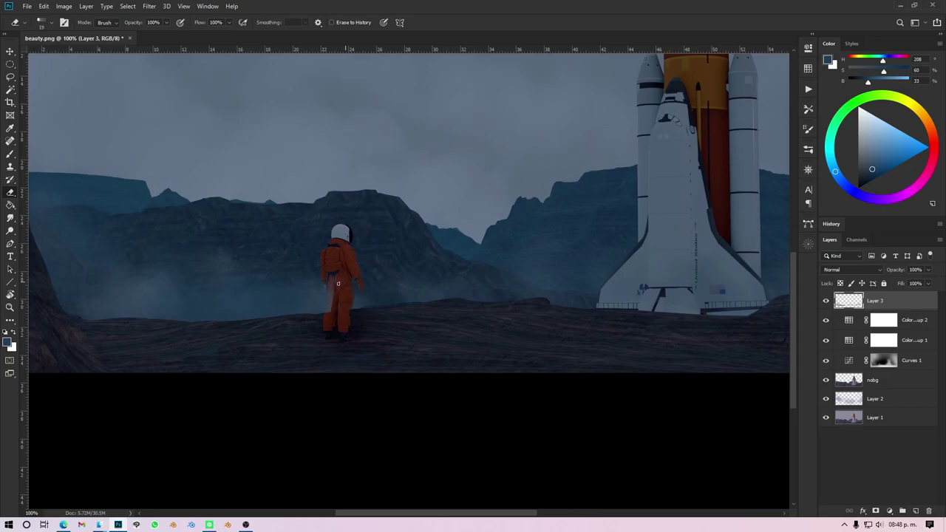
pyautogui.keyDown('alt'); pyautogui.scroll(-4, 338, 283); pyautogui.keyUp('alt')
pyautogui.keyDown('alt'); pyautogui.scroll(2, 337, 283); pyautogui.keyUp('alt')
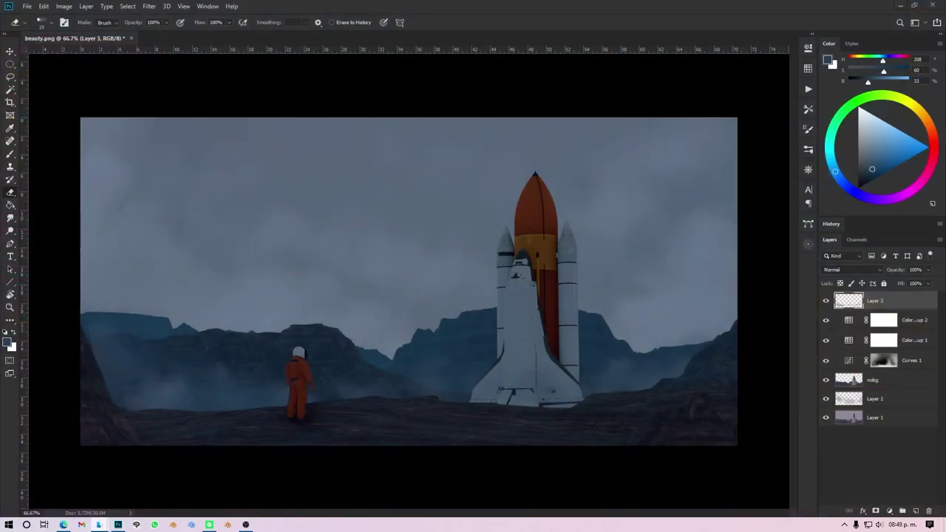
pyautogui.moveTo(407, 280); pyautogui.dragTo(350, 369)
pyautogui.moveTo(468, 281)
pyautogui.mouseDown()
pyautogui.moveTo(302, 405)
pyautogui.moveTo(670, 427)
pyautogui.mouseUp()
# - Position the rock texture on the foreground ground and set it to Overlay
pyautogui.moveTo(546, 425); pyautogui.dragTo(473, 417)
pyautogui.press('Return')
pyautogui.click(849, 269)
pyautogui.click(842, 379)
# - Erase the rock texture's bright horizon edge with a speckled eraser, then drag in MossyMountain_Tiled
pyautogui.keyDown('alt'); pyautogui.scroll(3, 278, 449); pyautogui.keyUp('alt')
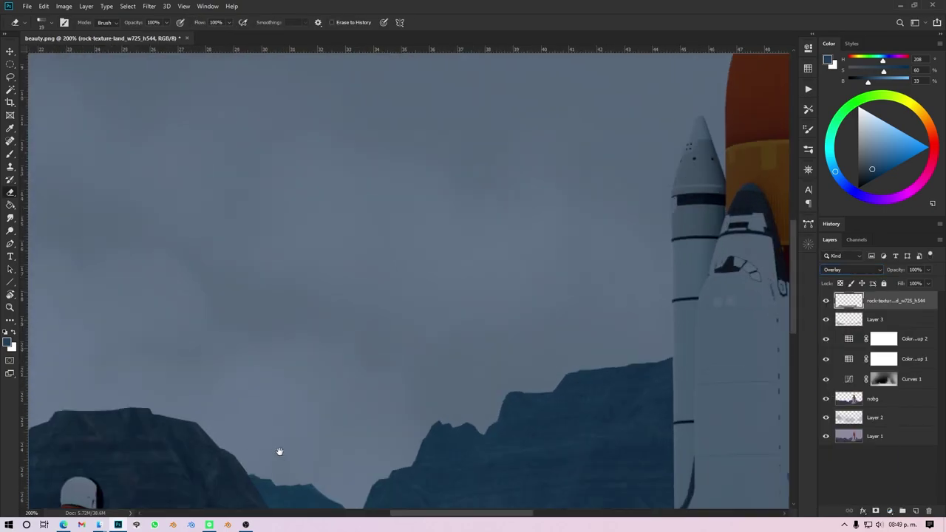
pyautogui.press('e')
pyautogui.scroll(-1, 133, 341)
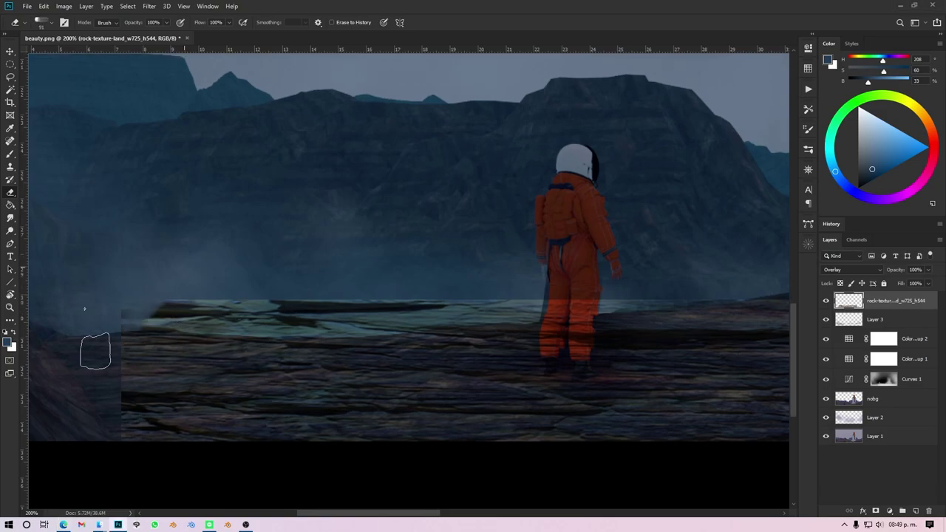
pyautogui.moveTo(143, 316); pyautogui.dragTo(473, 321)
pyautogui.rightClick(199, 319)
pyautogui.doubleClick(275, 396)
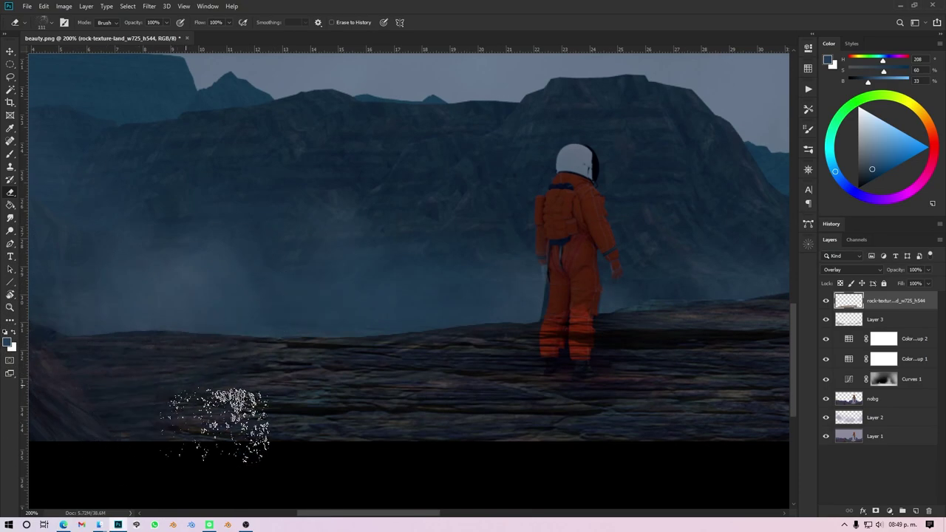
pyautogui.hscroll(10, 326, 225)
pyautogui.hscroll(5, 326, 225)
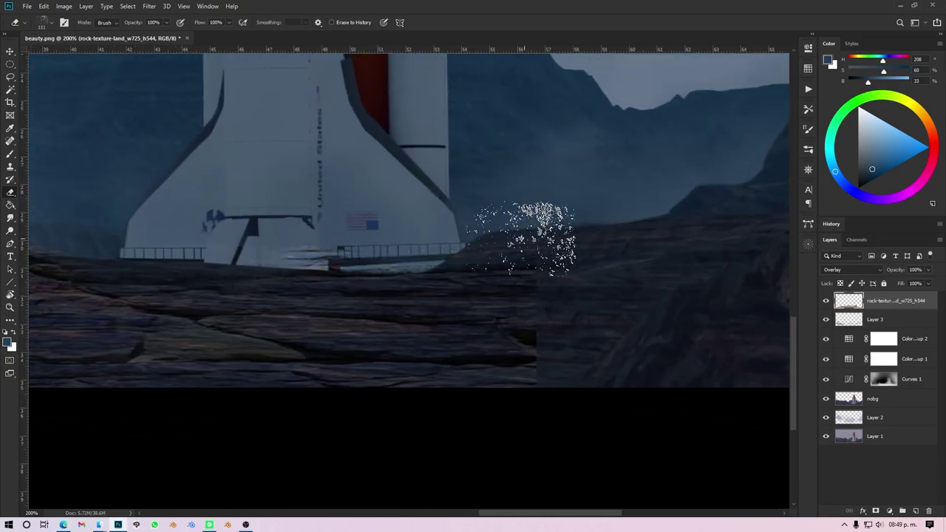
pyautogui.keyDown('alt'); pyautogui.scroll(-2, 310, 331); pyautogui.keyUp('alt')
pyautogui.hscroll(-3, 316, 316)
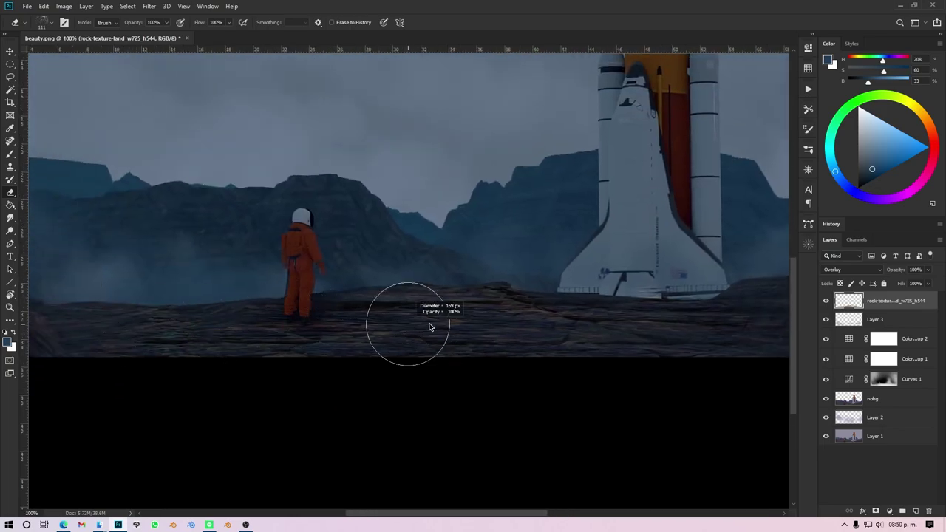
pyautogui.keyDown('alt'); pyautogui.moveTo(429, 327); pyautogui.dragTo(444, 326, button='right'); pyautogui.keyUp('alt')
pyautogui.hscroll(-3, 169, 275)
pyautogui.hscroll(10, 443, 333)
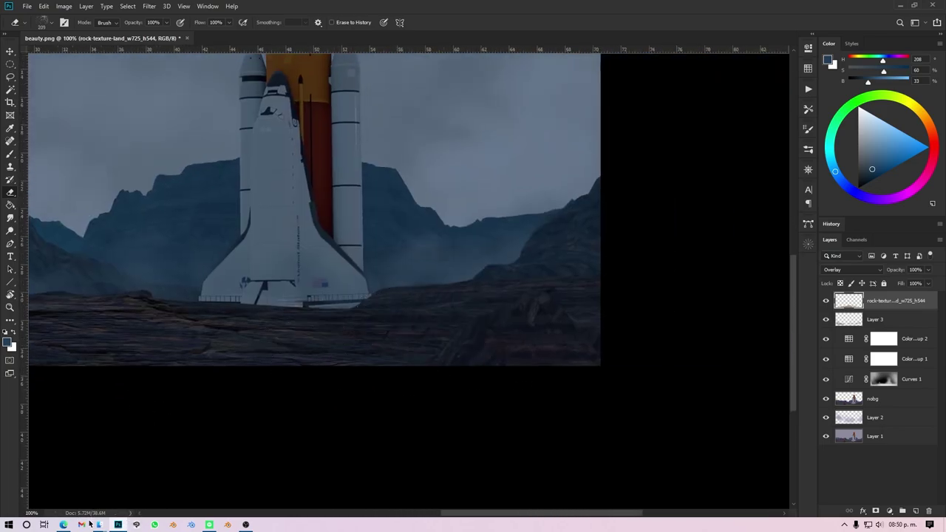
pyautogui.moveTo(463, 393); pyautogui.dragTo(525, 276)
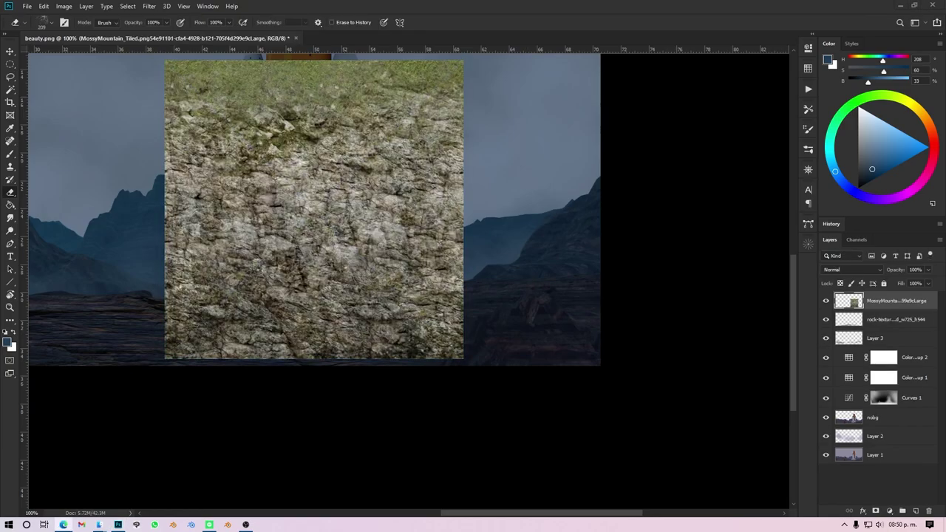
# - Scale the moss texture to about 56% and fit it over the lower-right cliffs
pyautogui.hotkey('ctrl', 't')
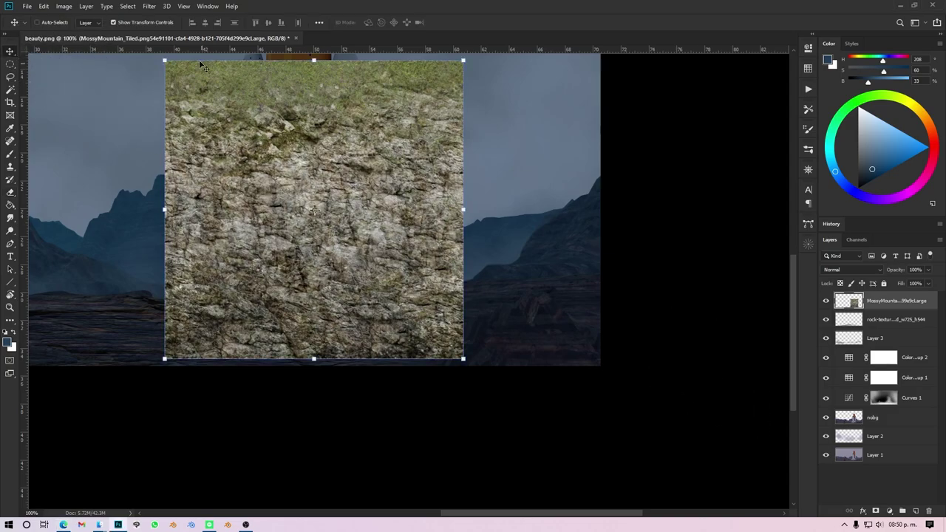
pyautogui.moveTo(164, 60); pyautogui.dragTo(336, 149)
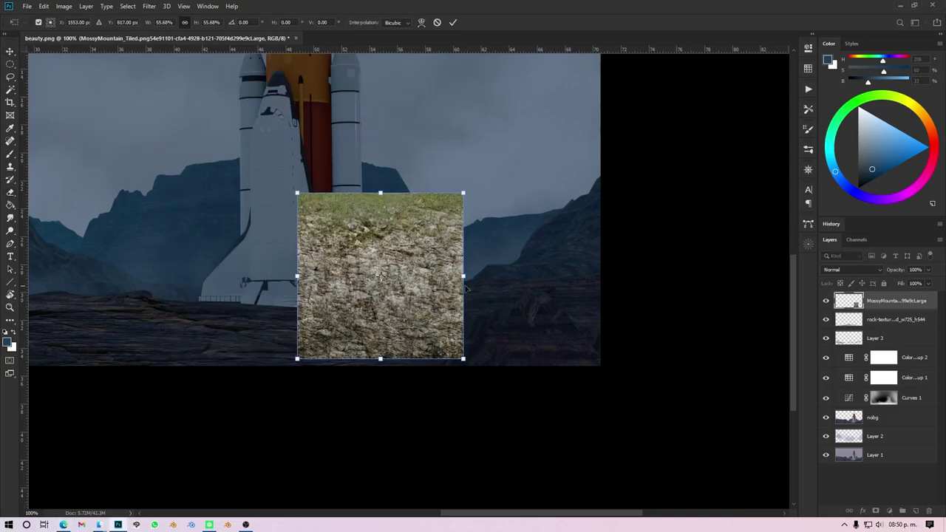
pyautogui.moveTo(461, 288); pyautogui.dragTo(603, 288)
pyautogui.moveTo(601, 194); pyautogui.dragTo(618, 178)
pyautogui.moveTo(567, 296)
pyautogui.mouseDown()
pyautogui.moveTo(452, 296)
pyautogui.moveTo(535, 299)
pyautogui.mouseUp()
pyautogui.press('Return')
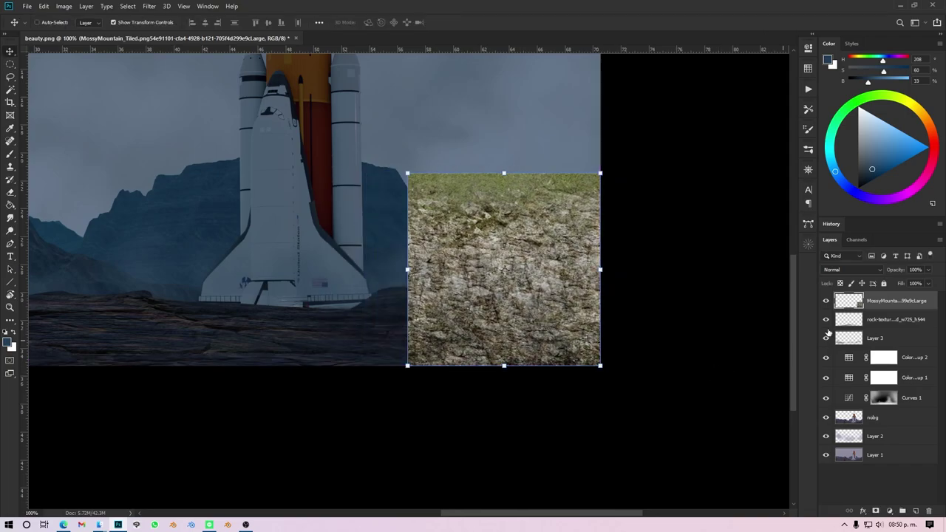
# - Set the texture to Overlay, add a mask, and brush away its hard edges into the fog
pyautogui.click(854, 269)
pyautogui.click(833, 387)
pyautogui.click(875, 510)
pyautogui.press('b')
pyautogui.rightClick(384, 181)
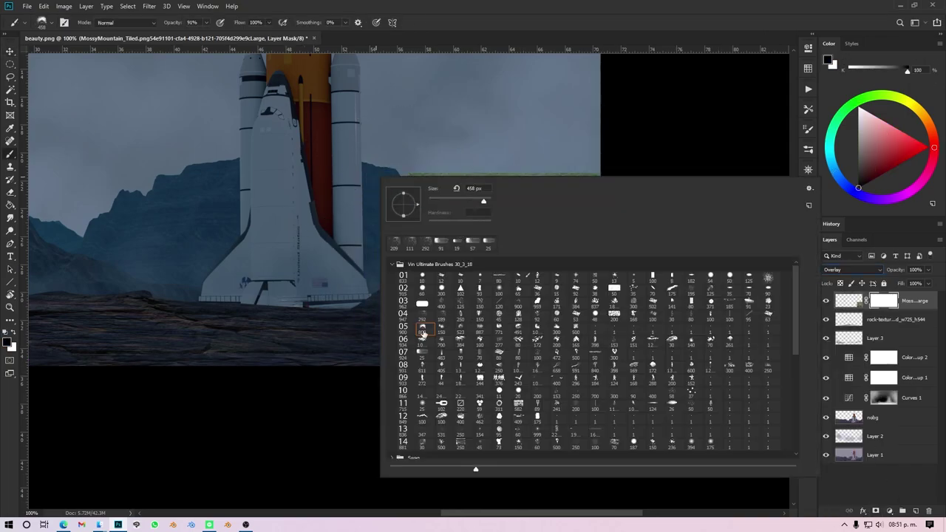
pyautogui.doubleClick(422, 332)
pyautogui.moveTo(443, 222); pyautogui.dragTo(591, 192)
pyautogui.keyDown('alt'); pyautogui.moveTo(480, 331); pyautogui.dragTo(418, 333, button='right'); pyautogui.keyUp('alt')
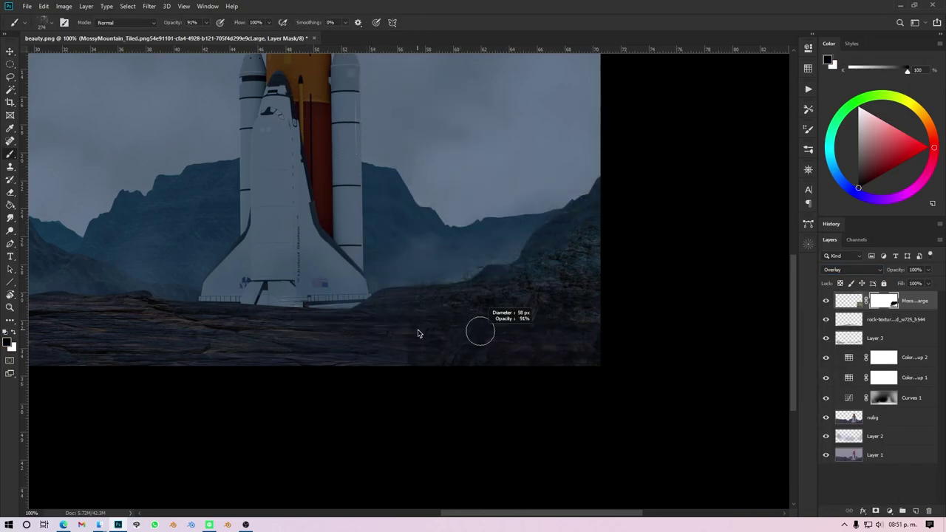
pyautogui.moveTo(530, 235)
pyautogui.mouseDown()
pyautogui.moveTo(453, 317)
pyautogui.moveTo(568, 255)
pyautogui.mouseUp()
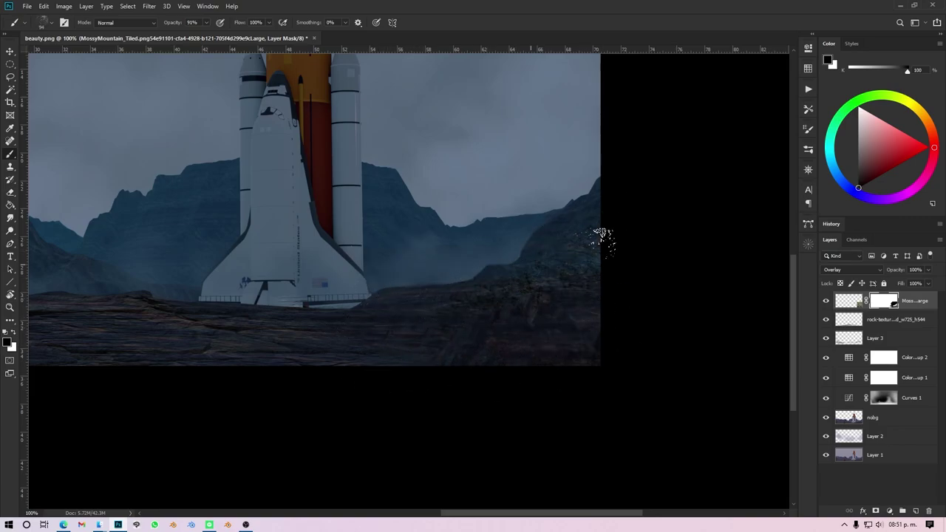
# - Fit the whole image in view and bring up transform handles on the layer
pyautogui.hotkey('ctrl', '-')
pyautogui.hotkey('ctrl', '-')
pyautogui.hotkey('ctrl', '+')
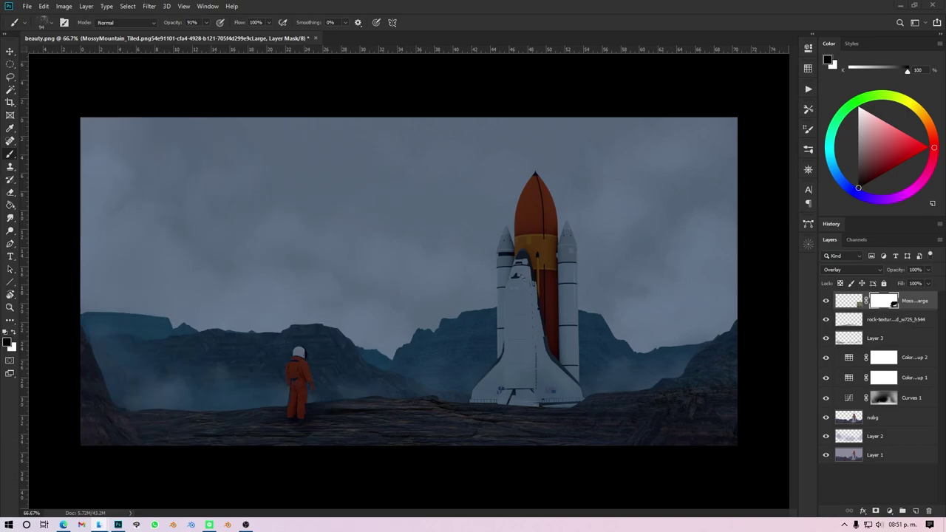
pyautogui.hotkey('ctrl', 't')
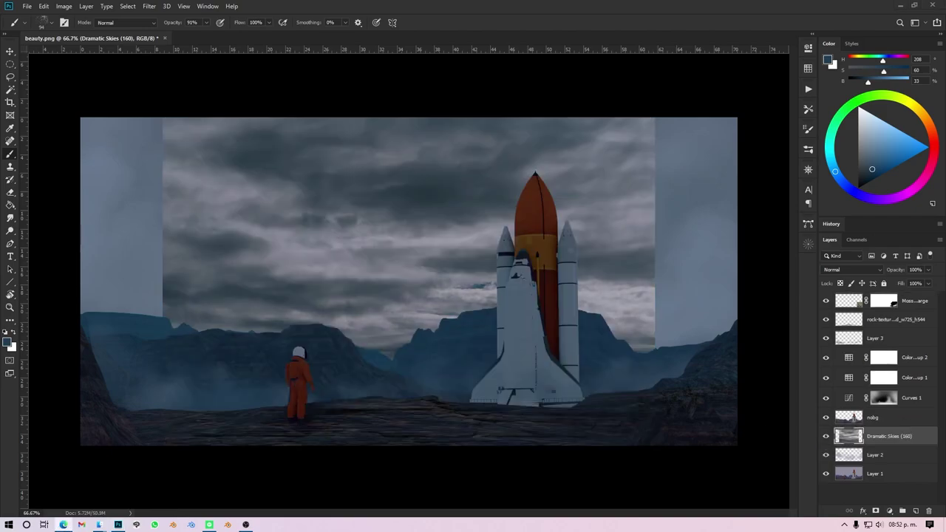
# - Stretch the Dramatic Skies layer to the full canvas width and fade it to about 45% opacity
pyautogui.click(10, 52)
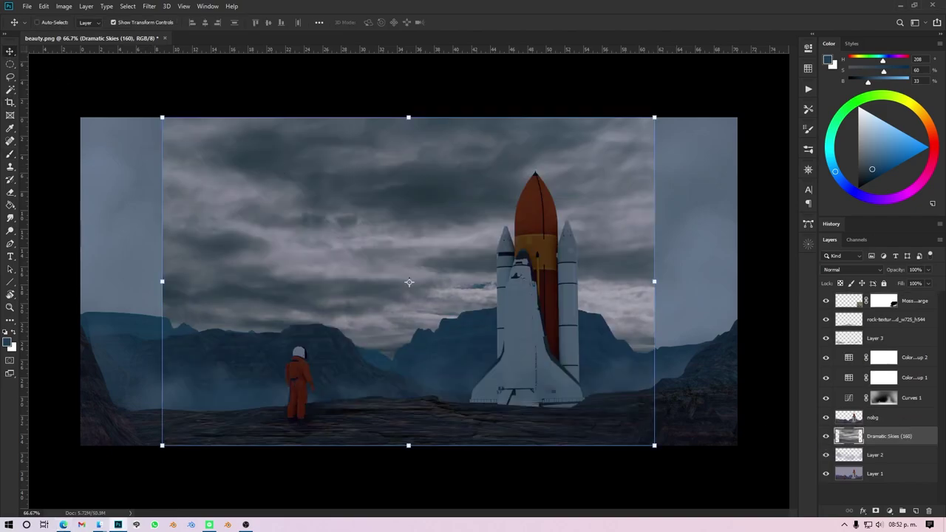
pyautogui.moveTo(162, 281); pyautogui.dragTo(81, 280)
pyautogui.moveTo(654, 280); pyautogui.dragTo(736, 280)
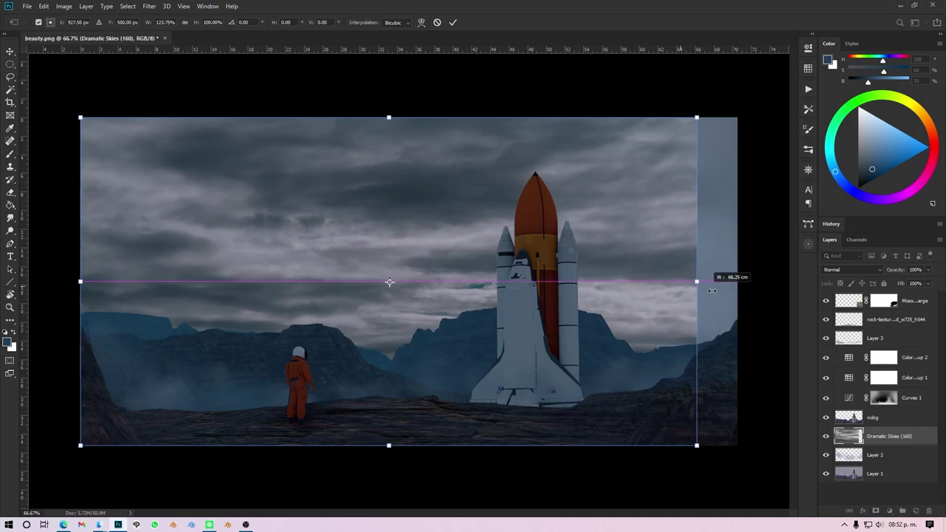
pyautogui.press('Return')
pyautogui.moveTo(927, 270); pyautogui.dragTo(902, 284)
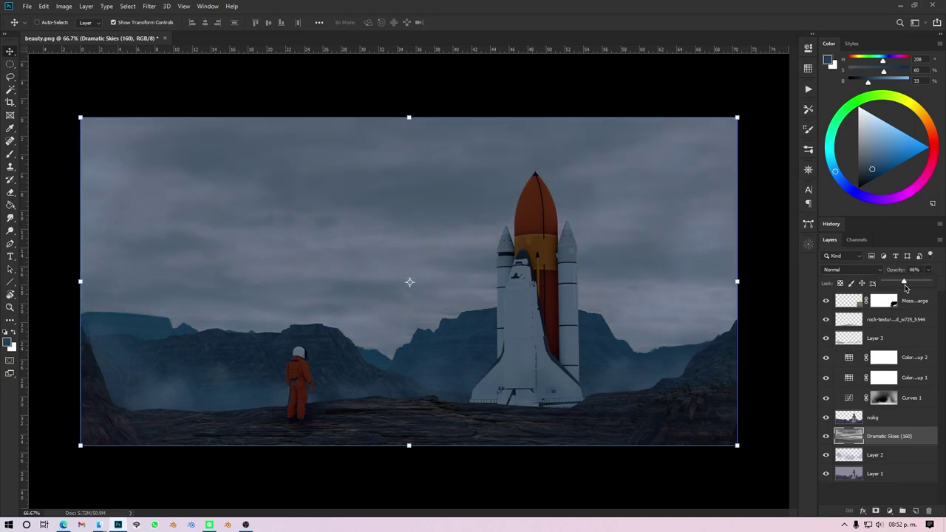
pyautogui.click(848, 303)
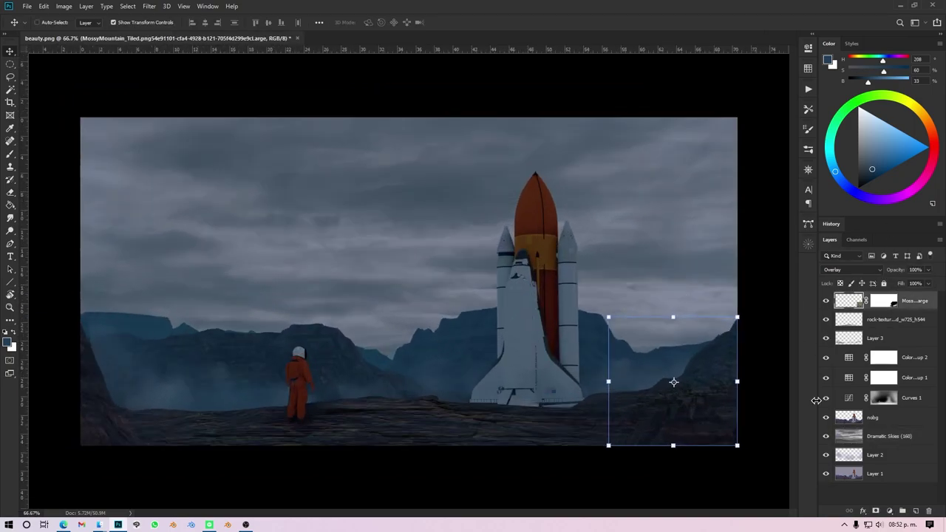
# - Add a Levels adjustment that raises the output black level to 14
pyautogui.click(889, 510)
pyautogui.click(887, 380)
pyautogui.moveTo(704, 175); pyautogui.dragTo(708, 182)
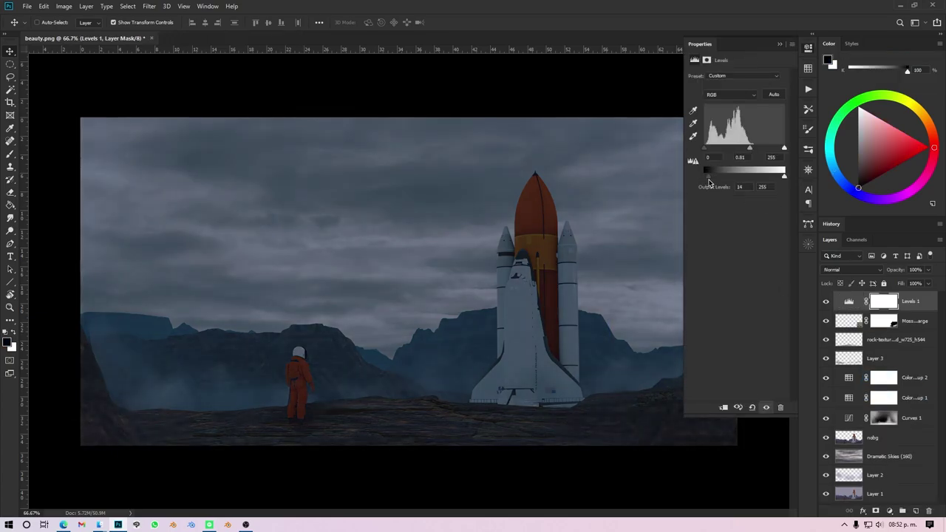
pyautogui.keyDown('alt'); pyautogui.scroll(-4, 491, 282); pyautogui.keyUp('alt')
pyautogui.keyDown('alt'); pyautogui.scroll(3, 491, 284); pyautogui.keyUp('alt')
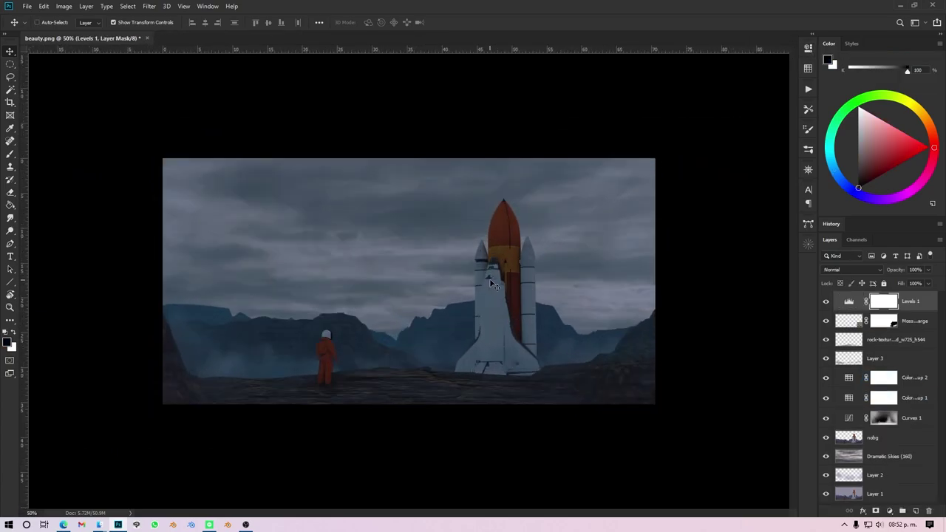
pyautogui.keyDown('alt'); pyautogui.scroll(2, 491, 279); pyautogui.keyUp('alt')
pyautogui.keyDown('alt'); pyautogui.scroll(2, 458, 244); pyautogui.keyUp('alt')
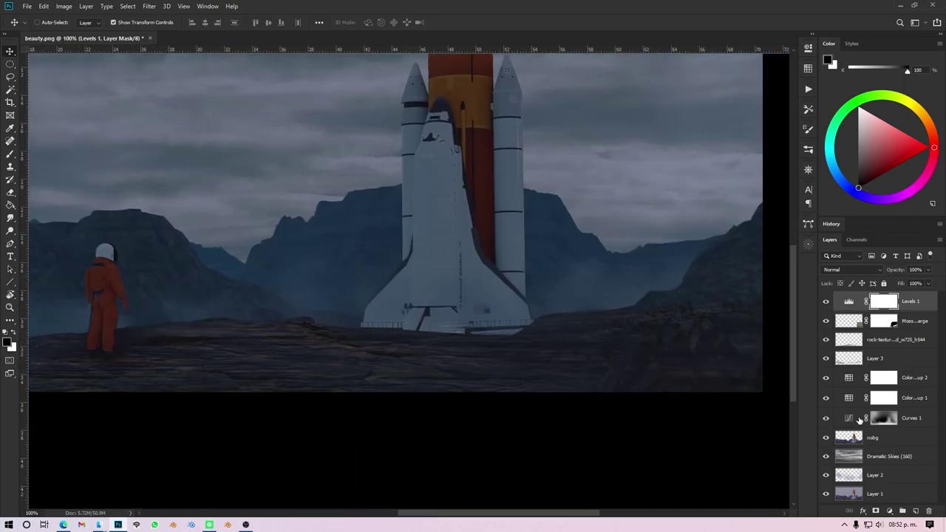
# - Paint blue-grey mist with a cloud brush on new Layer 4 and fade it to 36% opacity
pyautogui.click(872, 438)
pyautogui.hotkey('ctrl', 'shift', 'alt', 'n')
pyautogui.press('b')
pyautogui.rightClick(327, 238)
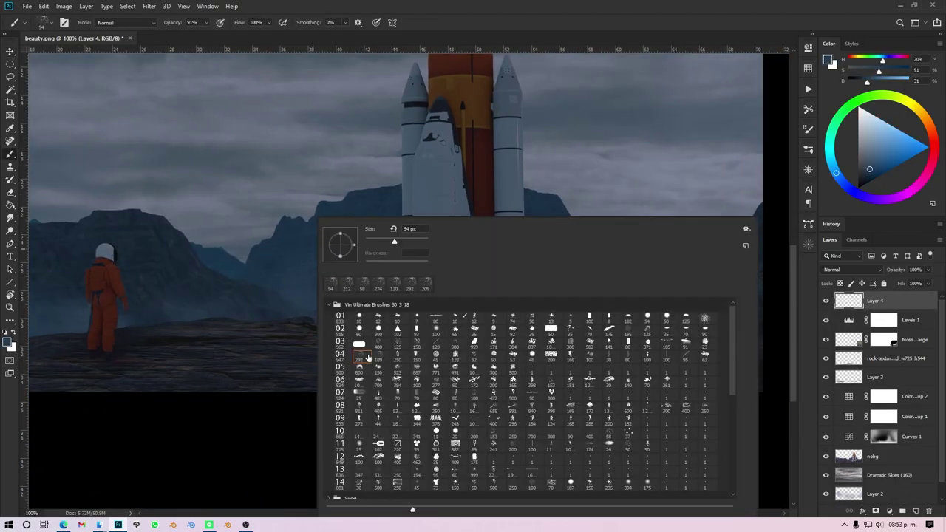
pyautogui.keyDown('alt'); pyautogui.moveTo(340, 284); pyautogui.dragTo(225, 297, button='right'); pyautogui.keyUp('alt')
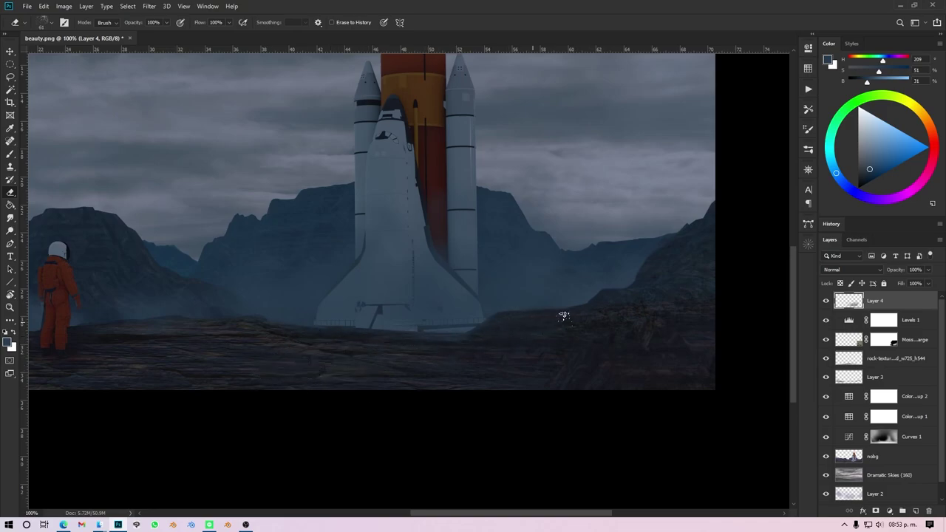
pyautogui.keyDown('alt'); pyautogui.scroll(-2, 563, 316); pyautogui.keyUp('alt')
pyautogui.moveTo(928, 270); pyautogui.dragTo(919, 284)
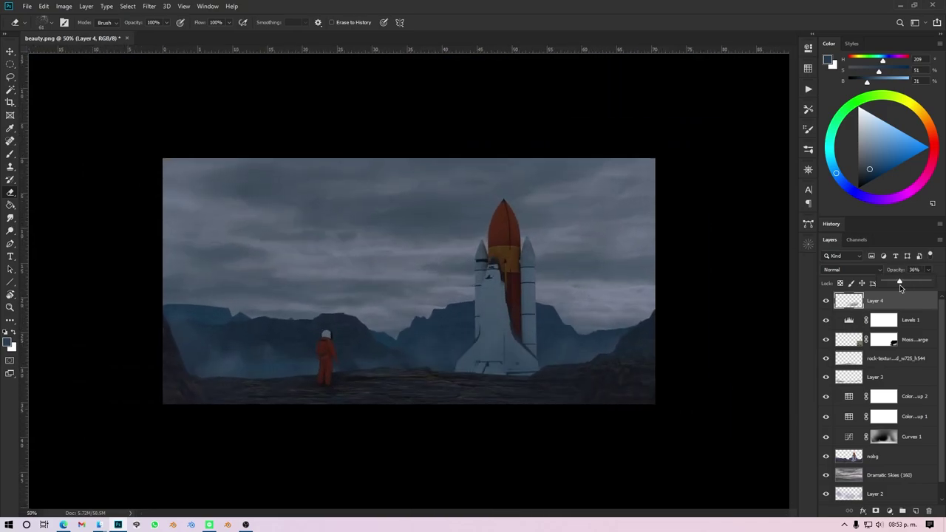
# - On new Layer 5, spatter dark grime over the lower shuttle and right booster with a spatter brush
pyautogui.hotkey('ctrl', 'shift', 'alt', 'n')
pyautogui.keyDown('alt'); pyautogui.scroll(2, 268, 294); pyautogui.keyUp('alt')
pyautogui.press('b')
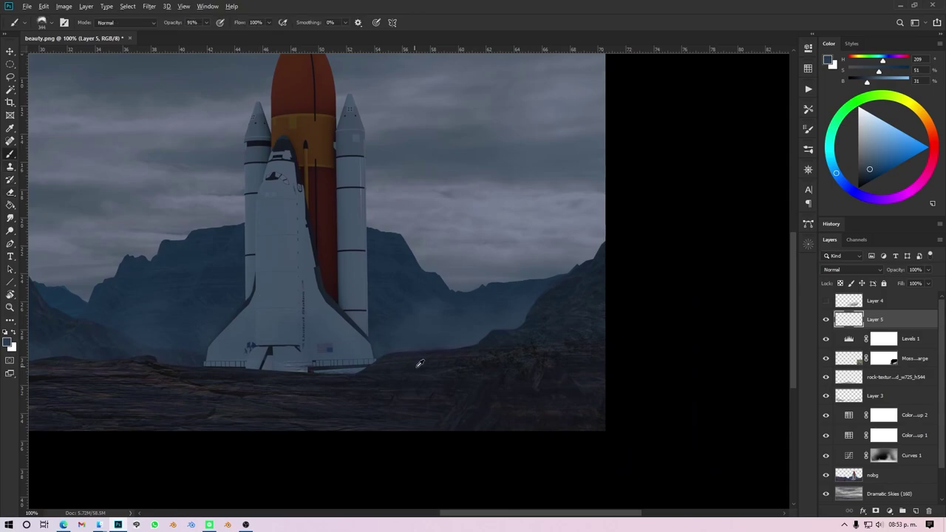
pyautogui.rightClick(339, 354)
pyautogui.doubleClick(340, 353)
pyautogui.moveTo(337, 328); pyautogui.dragTo(210, 332)
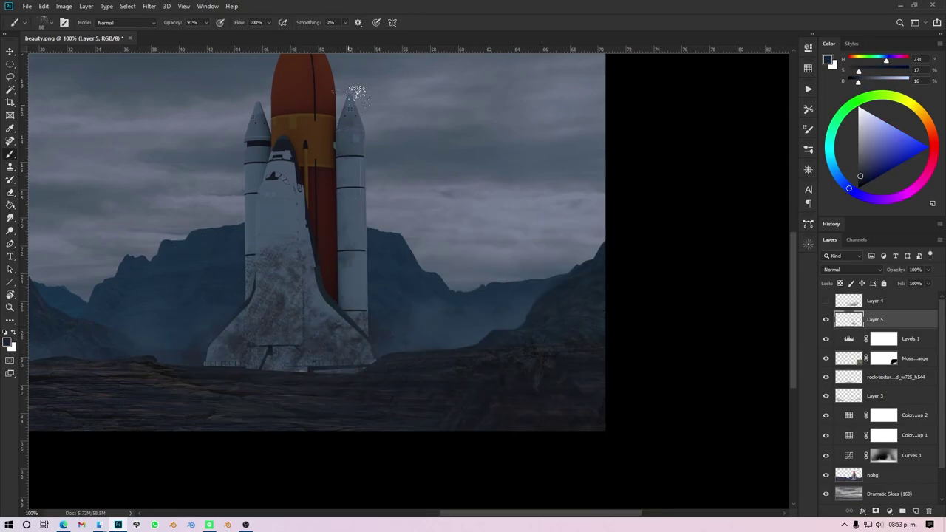
pyautogui.scroll(2, 356, 92)
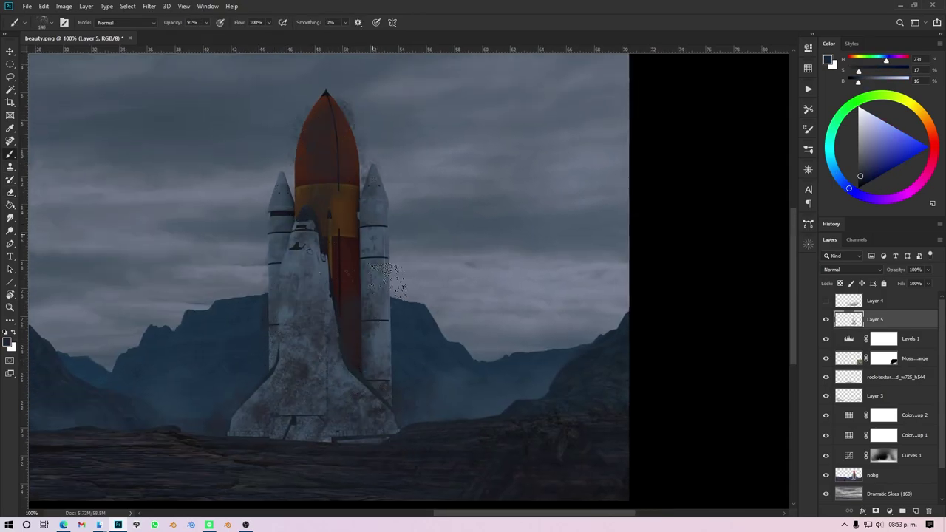
pyautogui.moveTo(386, 279); pyautogui.dragTo(369, 340)
pyautogui.keyDown('alt'); pyautogui.moveTo(314, 184); pyautogui.dragTo(302, 188, button='right'); pyautogui.keyUp('alt')
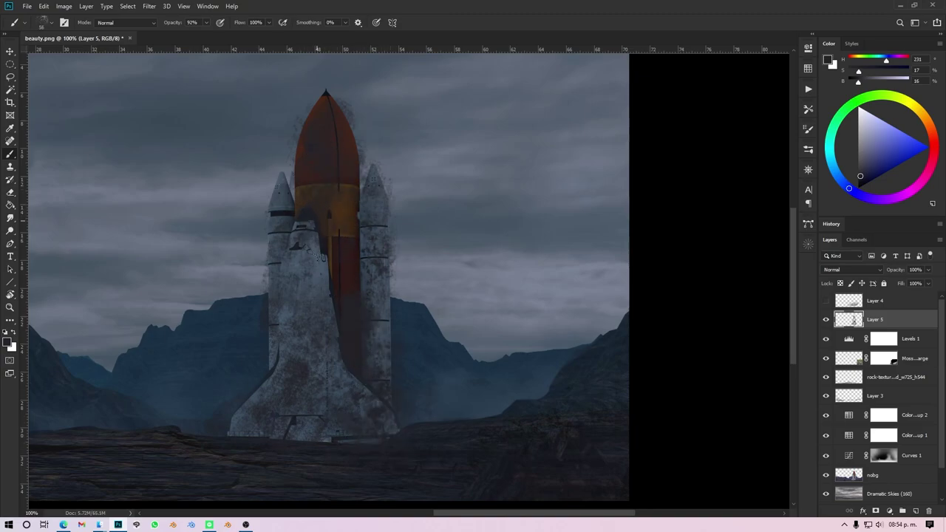
pyautogui.press('e')
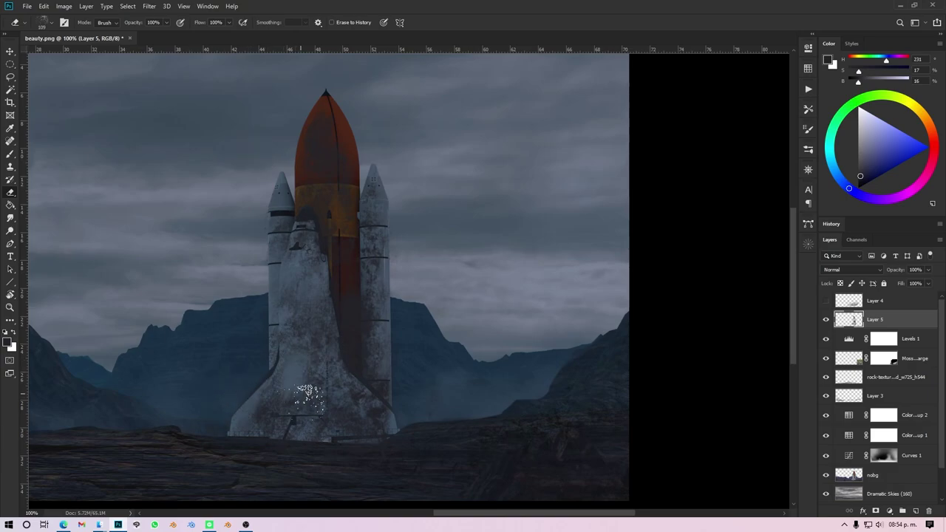
pyautogui.moveTo(292, 407); pyautogui.dragTo(264, 259)
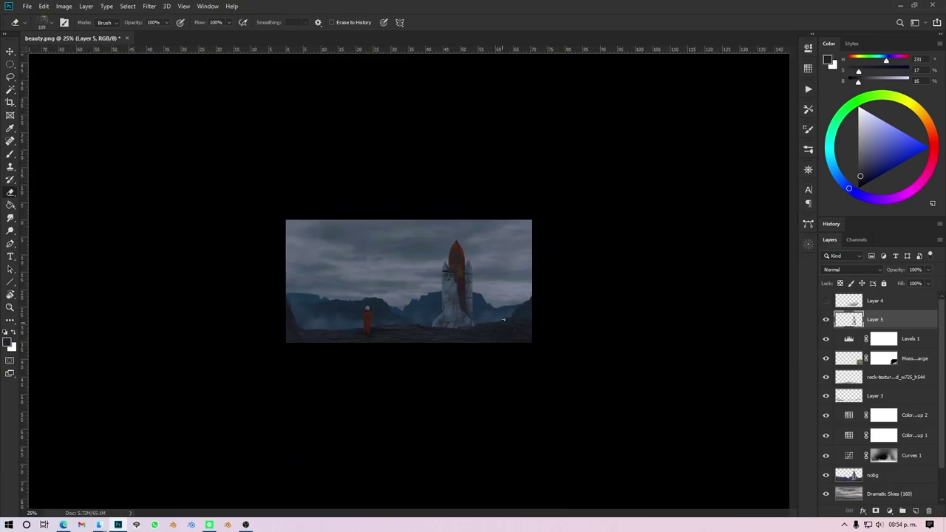
# - Pick a darker blue-grey and paint grime streaks along the launch struts on Layer 5
pyautogui.press('b')
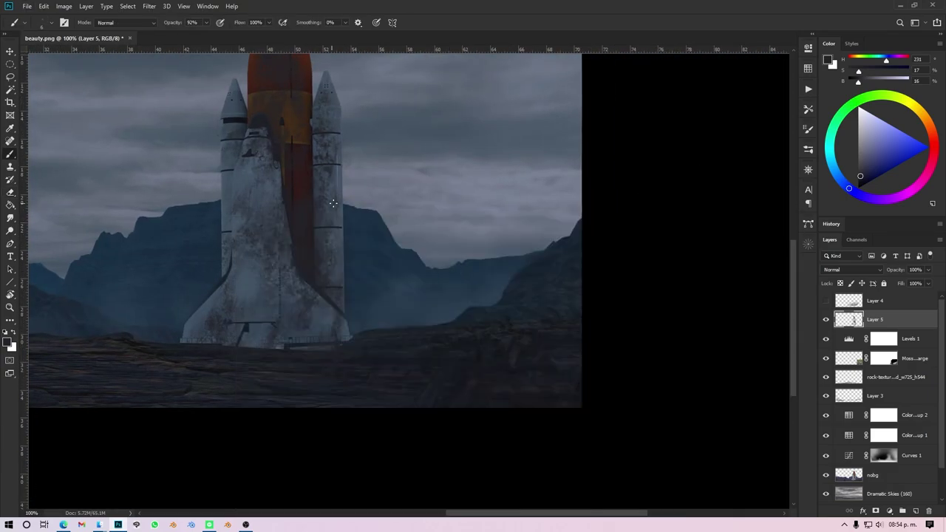
pyautogui.keyDown('alt'); pyautogui.click(359, 307); pyautogui.keyUp('alt')
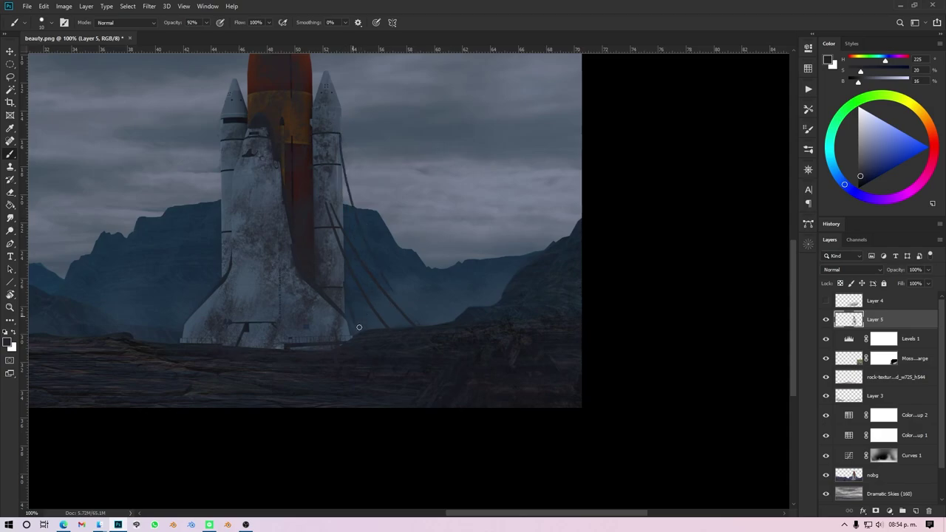
pyautogui.hscroll(-5, 359, 327)
pyautogui.scroll(2, 274, 343)
pyautogui.hscroll(3, 273, 343)
pyautogui.hscroll(-1, 237, 402)
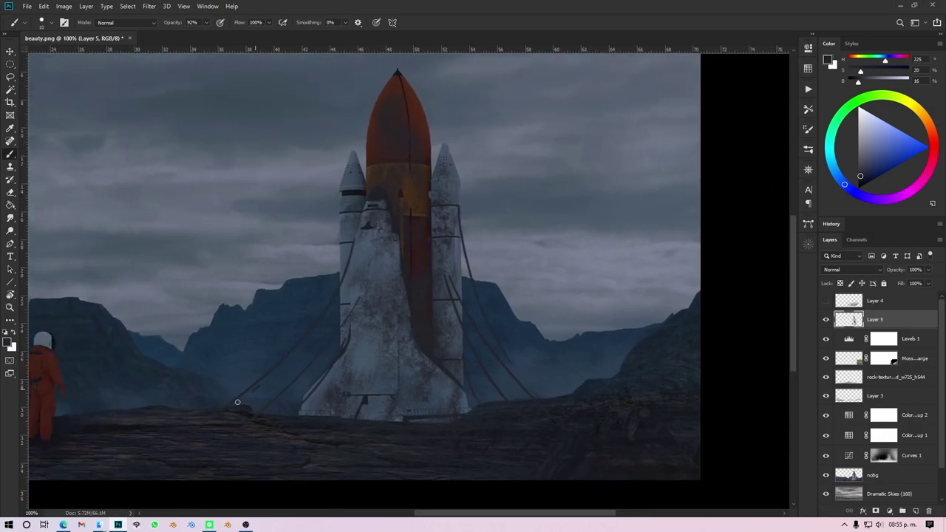
pyautogui.keyDown('alt'); pyautogui.scroll(-5, 525, 348); pyautogui.keyUp('alt')
pyautogui.keyDown('alt'); pyautogui.scroll(6, 545, 429); pyautogui.keyUp('alt')
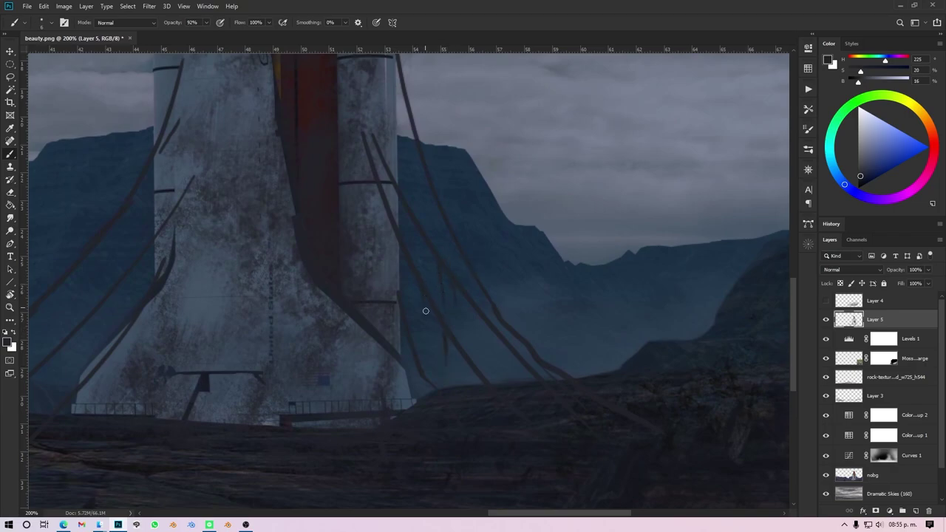
pyautogui.scroll(1, 424, 198)
pyautogui.hscroll(-6, 369, 243)
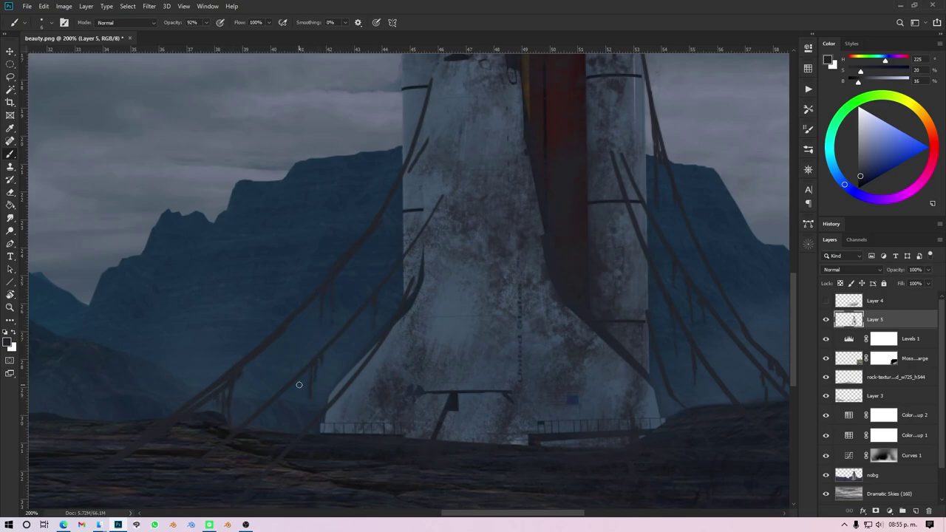
pyautogui.hscroll(4, 299, 384)
pyautogui.hscroll(1, 300, 331)
# - Refine the support cables by alternating the Eraser and a brush enlarged to about 260 px
pyautogui.hotkey('ctrl', '0')
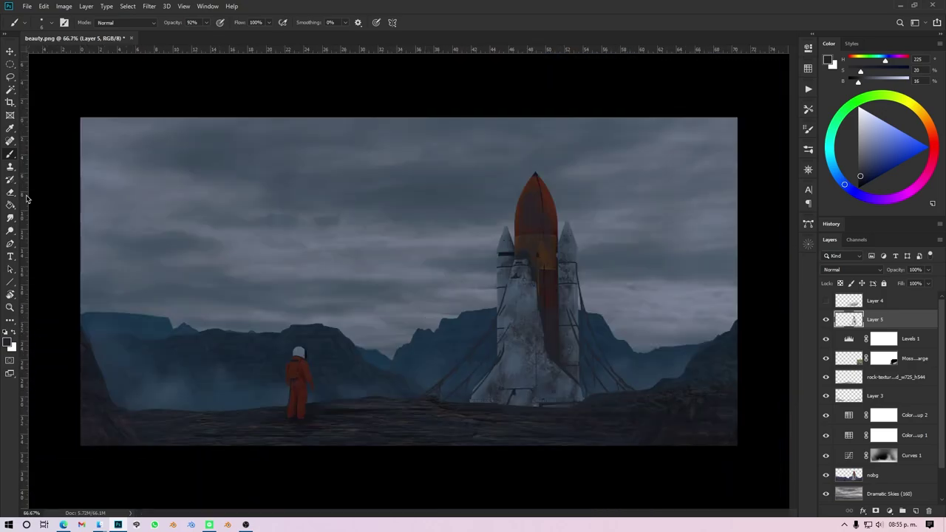
pyautogui.press('e')
pyautogui.hotkey('ctrl', '1')
pyautogui.hscroll(1, 356, 330)
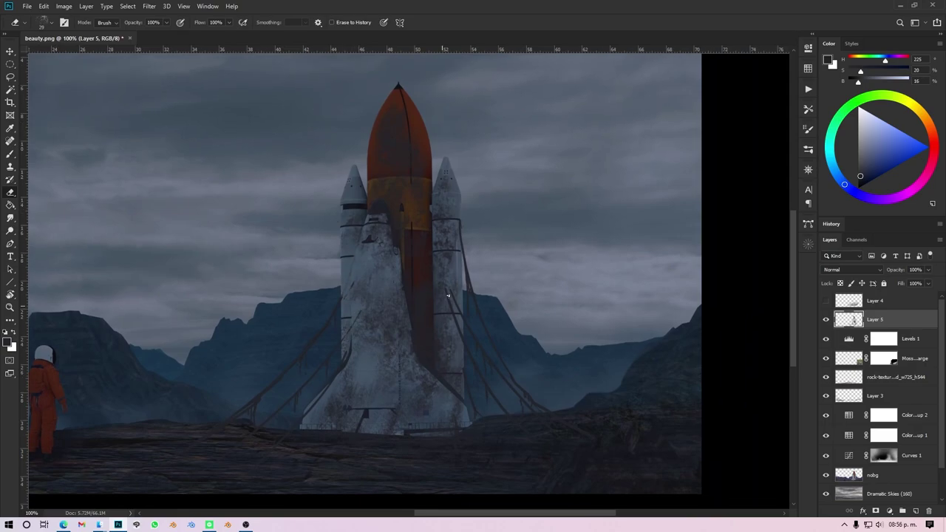
pyautogui.press('b')
pyautogui.keyDown('alt'); pyautogui.moveTo(431, 292); pyautogui.dragTo(374, 301, button='right'); pyautogui.keyUp('alt')
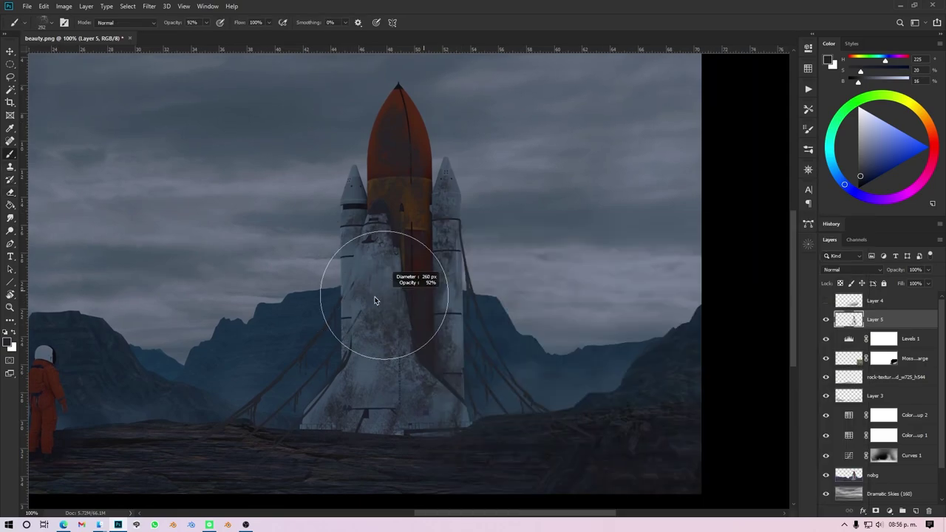
pyautogui.press('e')
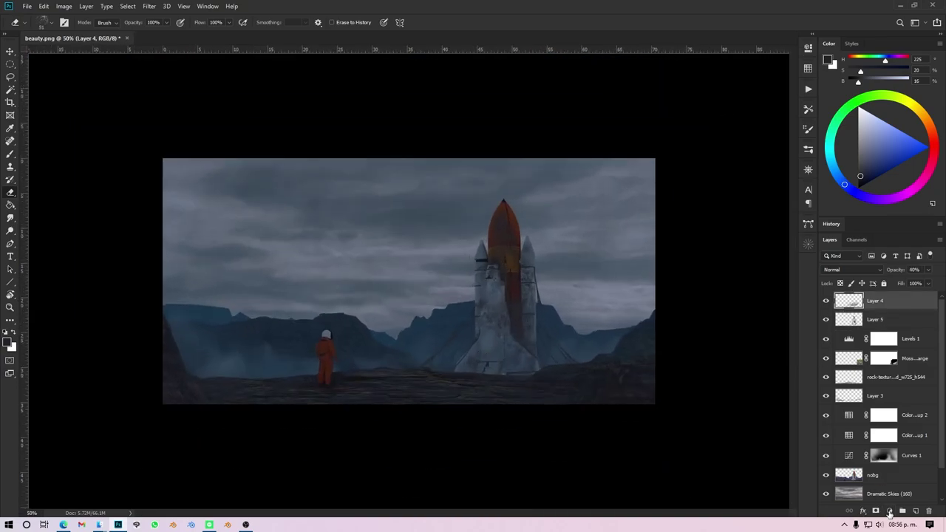
# - Add a Color Lookup layer loading a LUT from the Cinematica folder, with fill lowered to 62%
pyautogui.click(888, 511)
pyautogui.click(916, 441)
pyautogui.click(761, 89)
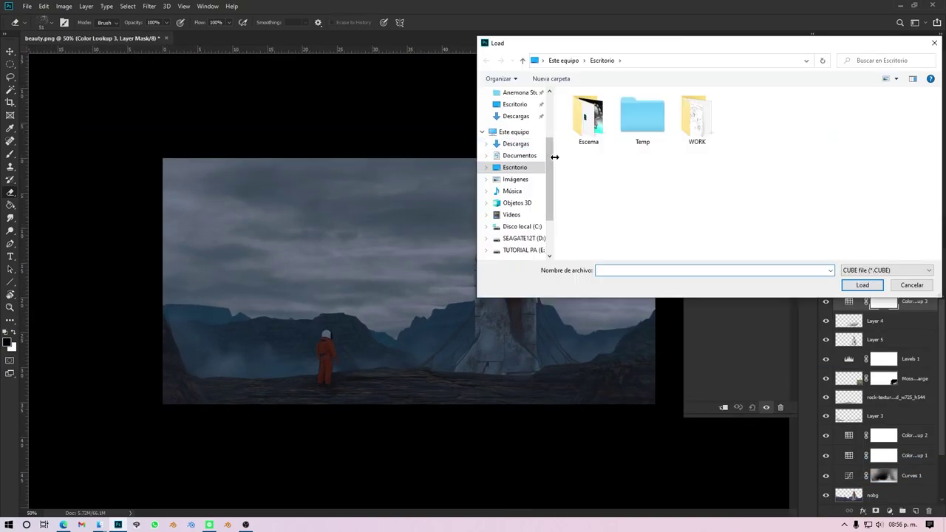
pyautogui.click(519, 135)
pyautogui.scroll(-3, 637, 196)
pyautogui.doubleClick(638, 192)
pyautogui.doubleClick(612, 173)
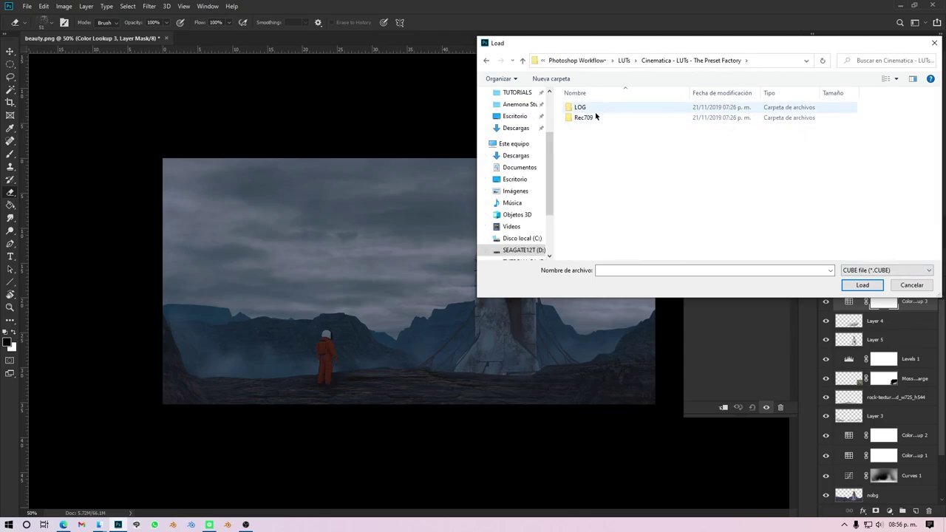
pyautogui.doubleClick(595, 116)
pyautogui.click(522, 60)
pyautogui.doubleClick(596, 105)
pyautogui.click(807, 48)
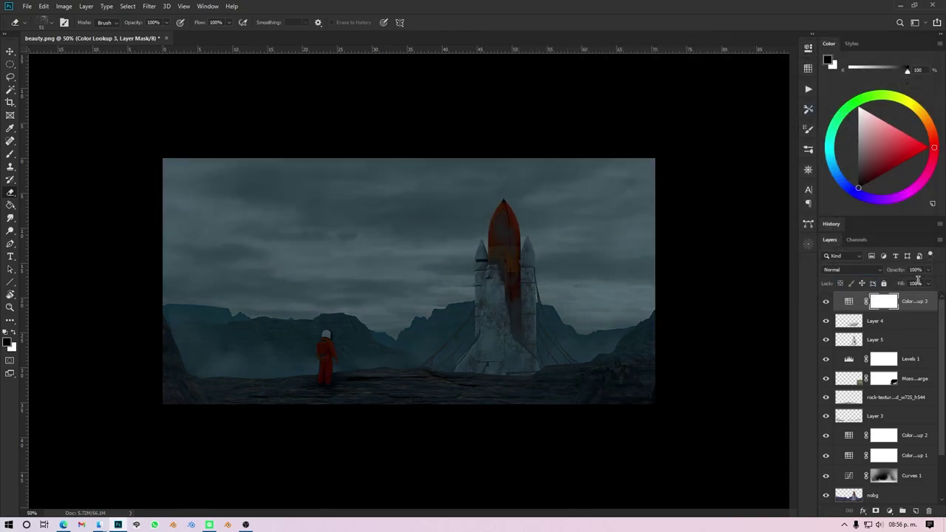
pyautogui.moveTo(911, 297); pyautogui.dragTo(912, 297)
# - Add a second Color Lookup layer using the teal-and-orange look
pyautogui.click(889, 512)
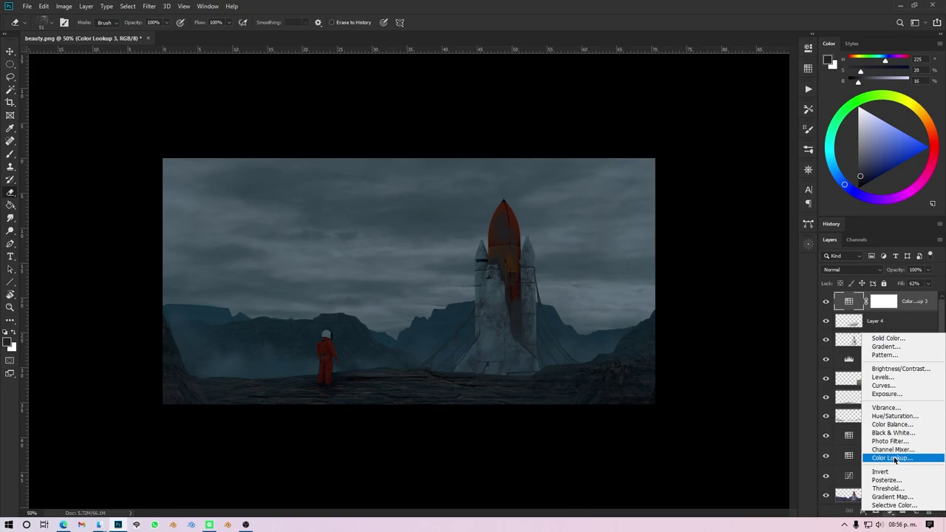
pyautogui.click(893, 459)
pyautogui.click(755, 77)
pyautogui.click(746, 89)
pyautogui.click(523, 64)
pyautogui.doubleClick(597, 153)
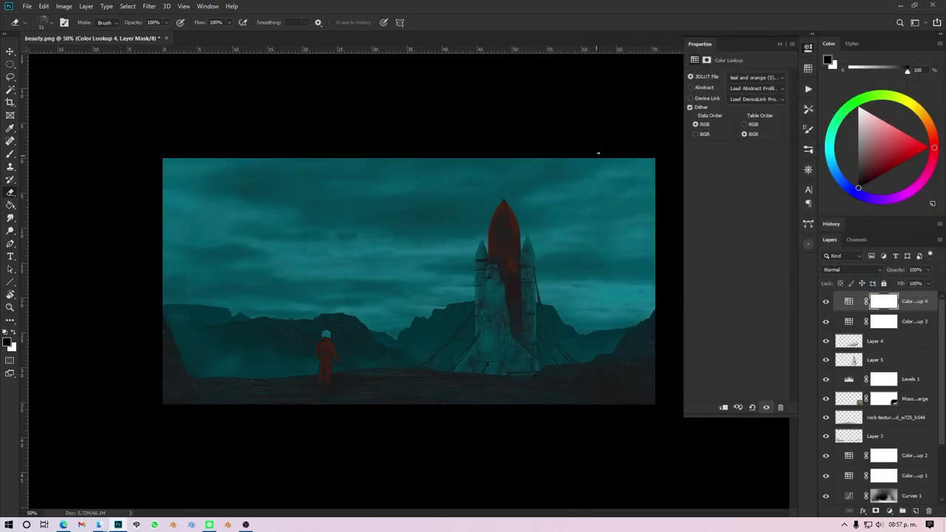
pyautogui.click(807, 48)
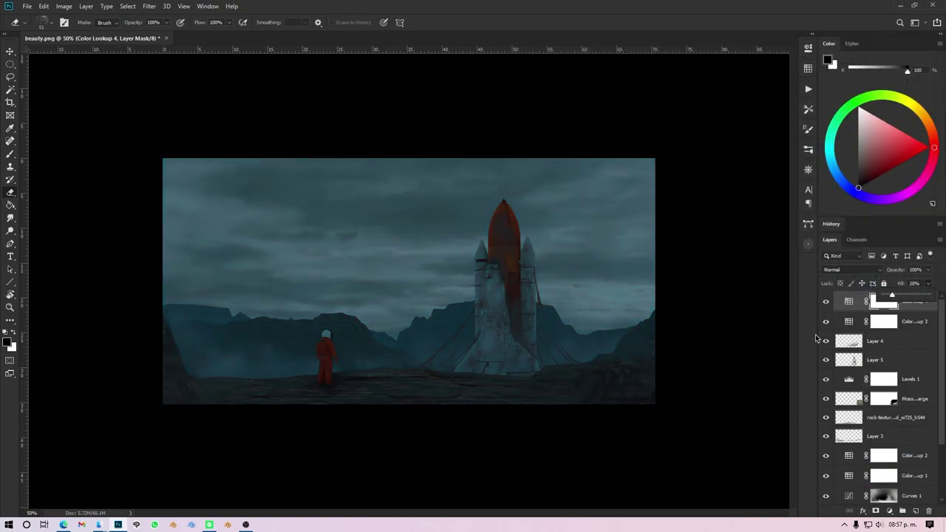
# - Add Levels 2 above Color Lookup 4 with output levels 0–228 and midtone 0.92
pyautogui.click(846, 303)
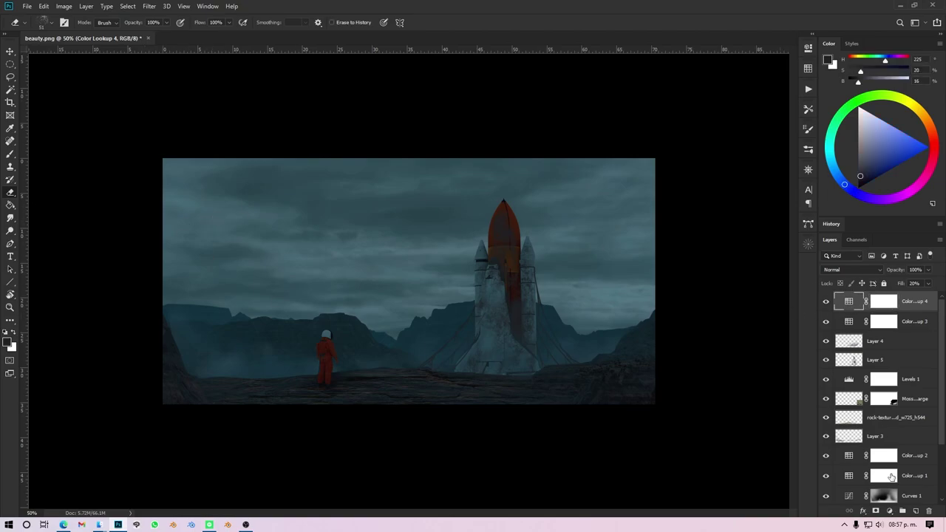
pyautogui.click(888, 510)
pyautogui.click(887, 391)
pyautogui.moveTo(784, 176)
pyautogui.mouseDown()
pyautogui.moveTo(755, 177)
pyautogui.moveTo(775, 177)
pyautogui.mouseUp()
pyautogui.moveTo(708, 177); pyautogui.dragTo(699, 177)
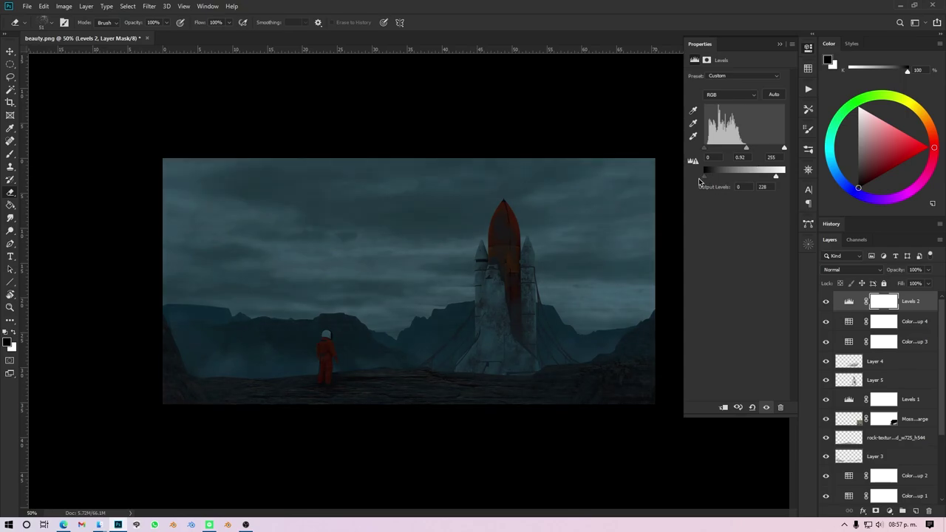
# - Add a third Color Lookup with the TealOrangePlusContrast look at 13% opacity
pyautogui.click(889, 511)
pyautogui.click(886, 466)
pyautogui.click(756, 77)
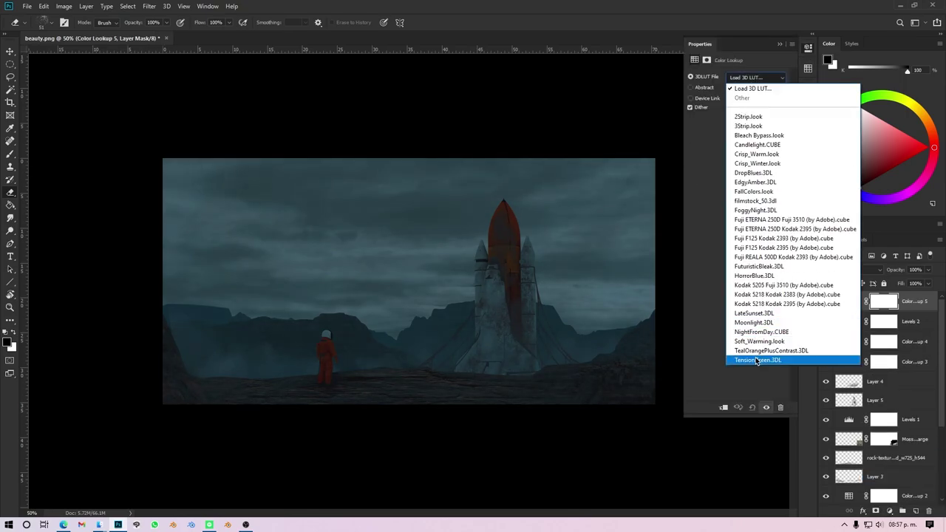
pyautogui.click(755, 356)
pyautogui.press('Down')
pyautogui.press('Down')
pyautogui.click(927, 270)
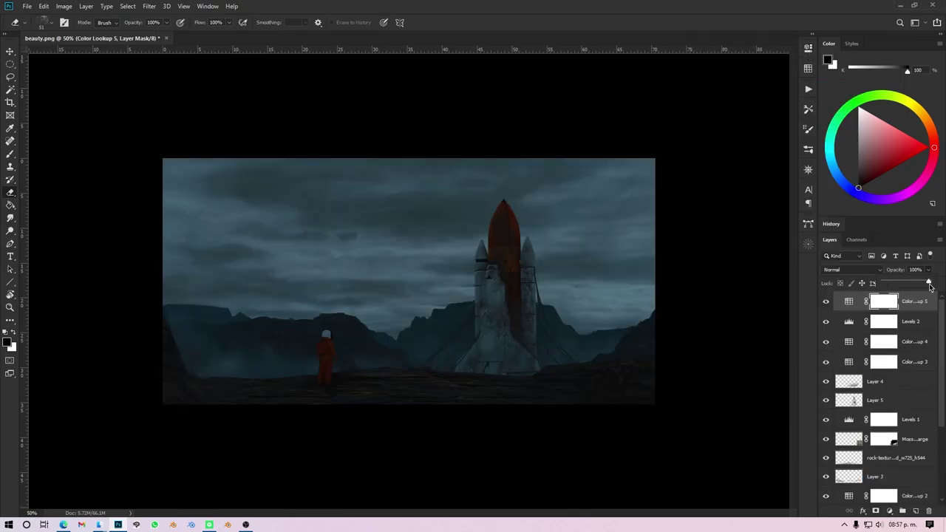
pyautogui.moveTo(931, 283); pyautogui.dragTo(889, 284)
# - Check Levels 2, Color Lookup 4 and Color Lookup 3 in turn, then add new Layer 6
pyautogui.click(850, 322)
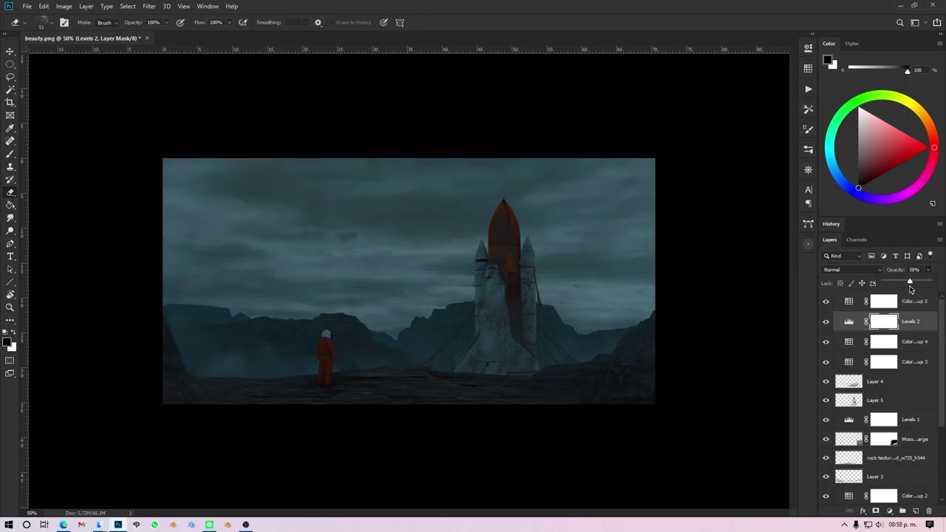
pyautogui.click(857, 342)
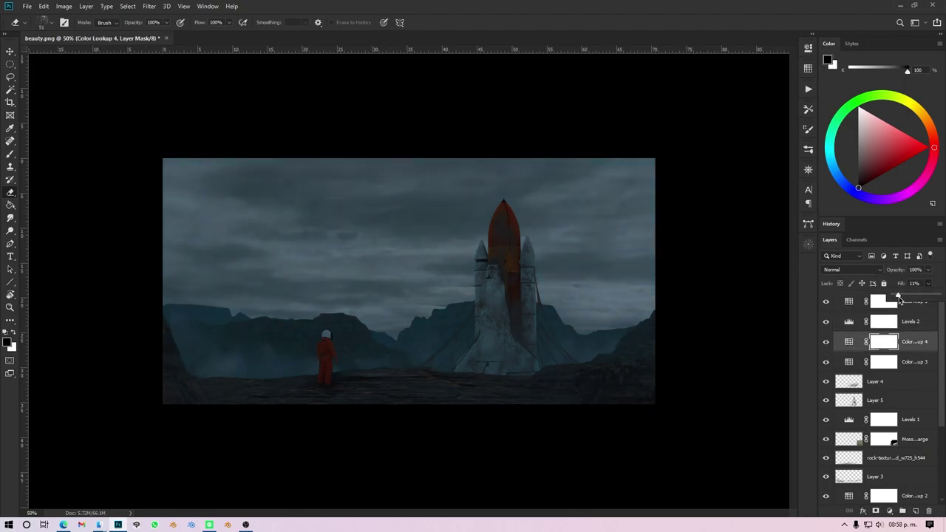
pyautogui.click(842, 362)
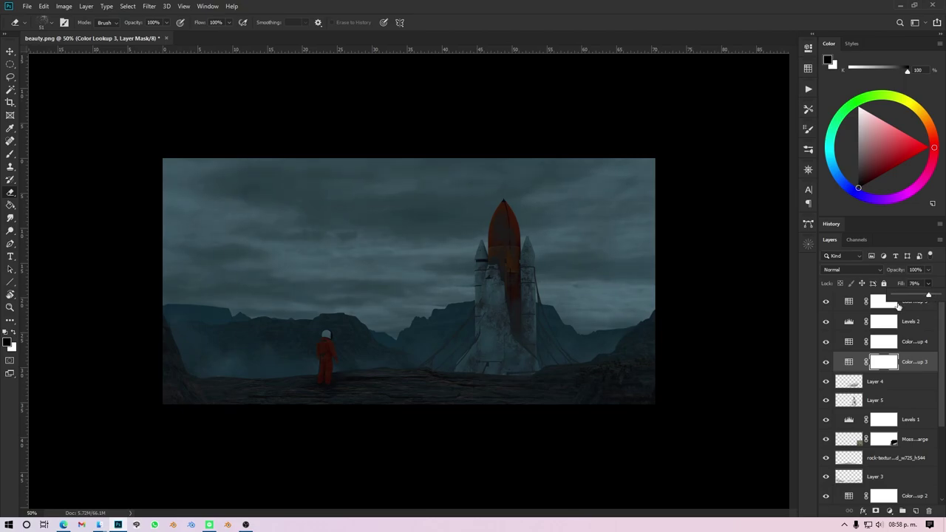
pyautogui.click(898, 305)
pyautogui.hotkey('ctrl', 'shift', 'alt', 'n')
# - On Layer 6, load a bird brush at 374 px and stamp birds, undoing the trial marks
pyautogui.press('b')
pyautogui.moveTo(466, 215); pyautogui.dragTo(495, 223)
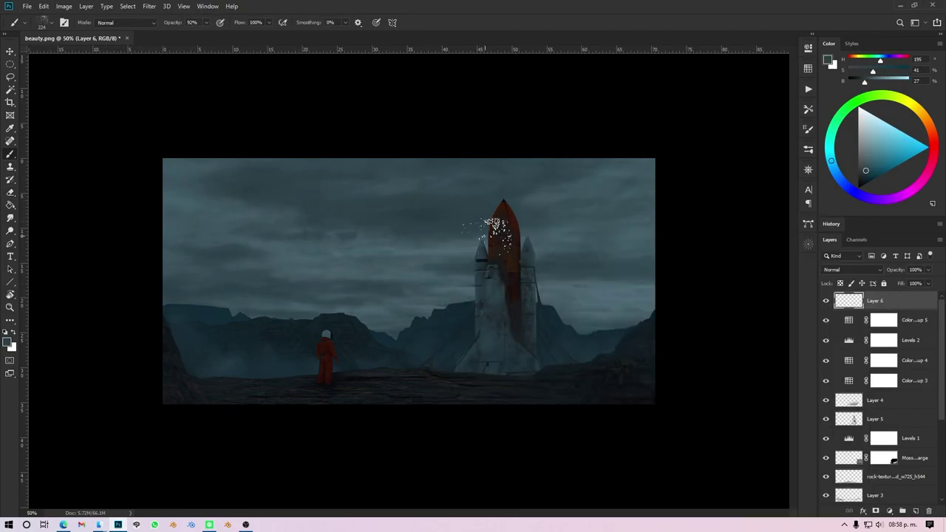
pyautogui.rightClick(495, 224)
pyautogui.click(507, 332)
pyautogui.press('Escape')
pyautogui.hotkey('ctrl', 'z')
pyautogui.moveTo(296, 277); pyautogui.dragTo(336, 272)
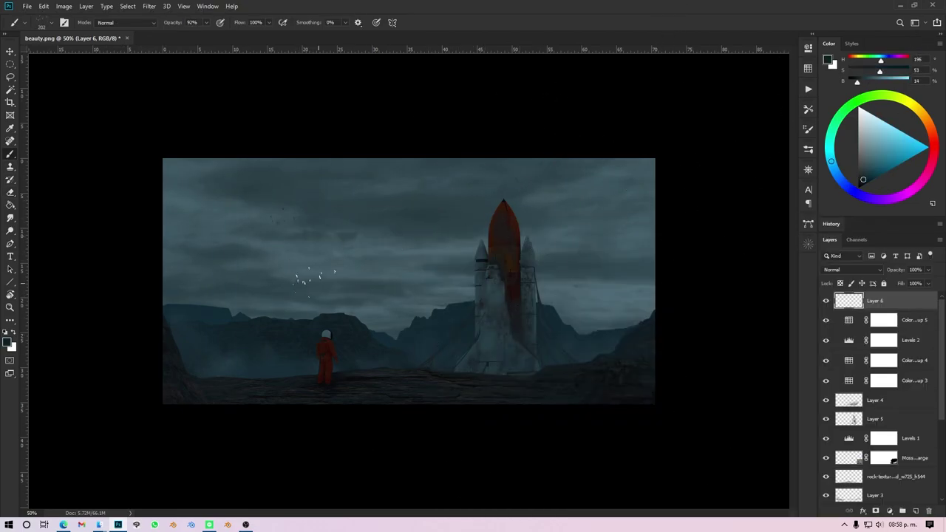
pyautogui.rightClick(504, 216)
pyautogui.press('Escape')
pyautogui.hotkey('ctrl', 'z')
pyautogui.moveTo(487, 325); pyautogui.dragTo(569, 329)
pyautogui.hotkey('ctrl', '-')
pyautogui.hotkey('ctrl', '+')
# - On new Layer 7, paint dark blue-grey with an 800 px soft brush and set it to Overlay
pyautogui.click(916, 511)
pyautogui.rightClick(229, 212)
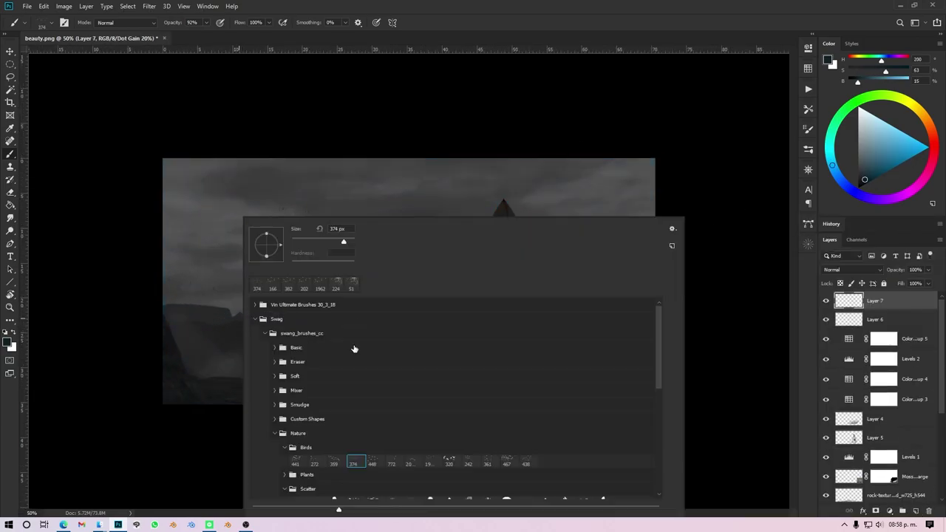
pyautogui.click(354, 350)
pyautogui.press('Return')
pyautogui.keyDown('alt'); pyautogui.click(195, 365); pyautogui.keyUp('alt')
pyautogui.moveTo(195, 365); pyautogui.dragTo(281, 310)
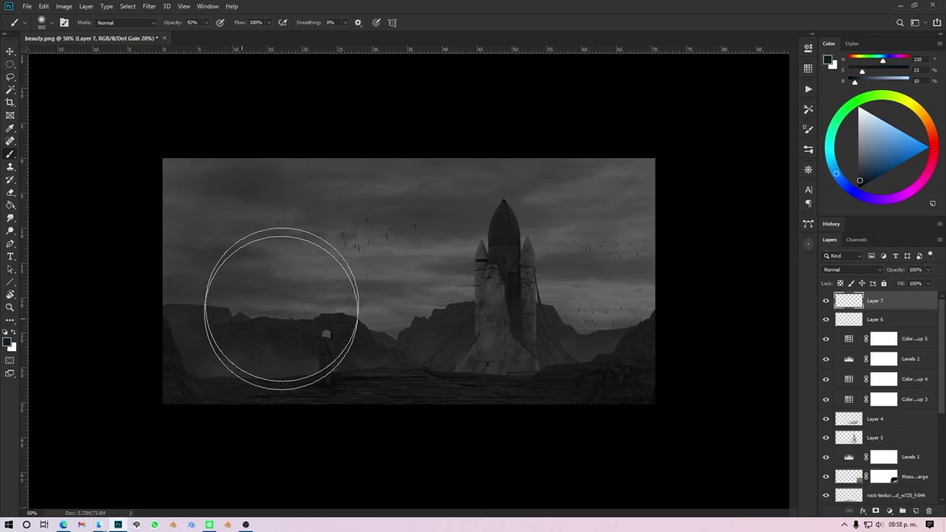
pyautogui.click(849, 269)
pyautogui.click(849, 436)
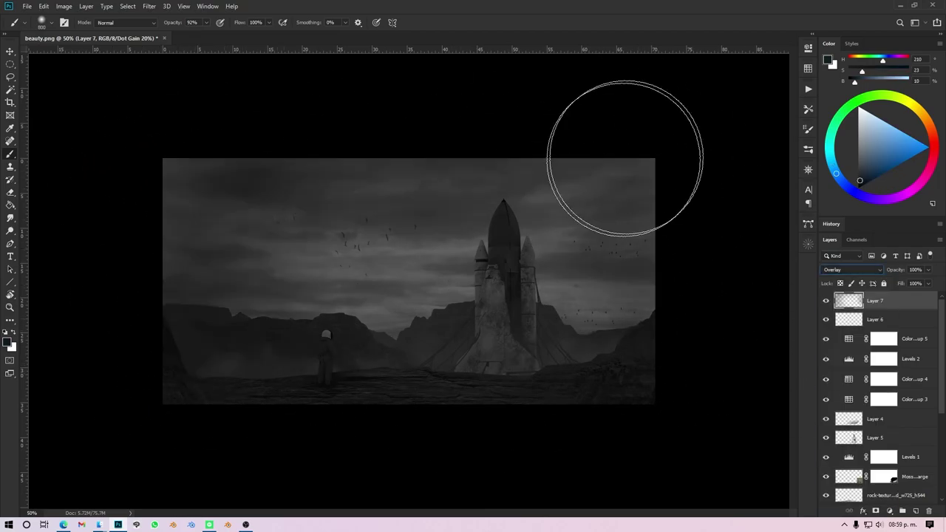
# - Sample lighter sky blues and paint haze around the rocket and ridges with a smaller brush
pyautogui.keyDown('alt'); pyautogui.click(391, 295); pyautogui.keyUp('alt')
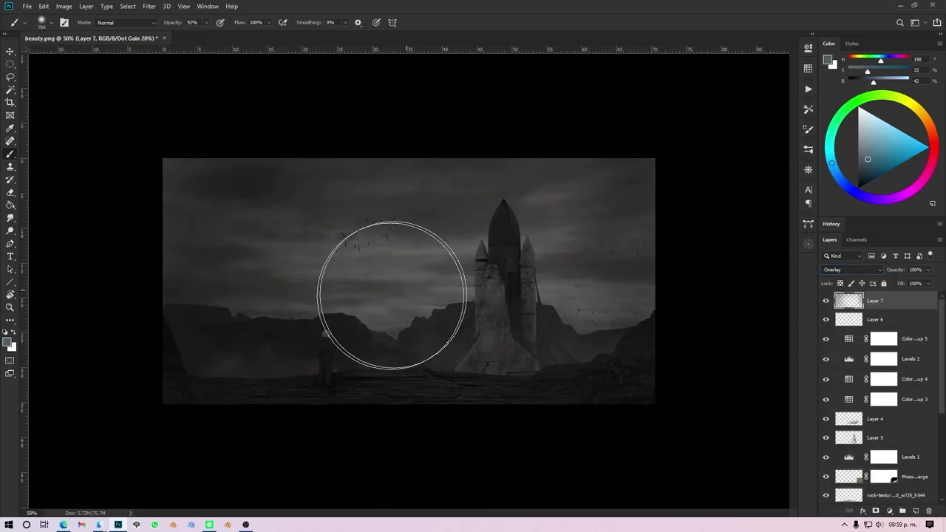
pyautogui.keyDown('alt'); pyautogui.click(458, 240); pyautogui.keyUp('alt')
pyautogui.moveTo(428, 274); pyautogui.dragTo(566, 270)
pyautogui.press('[')
pyautogui.press('[')
pyautogui.press('[')
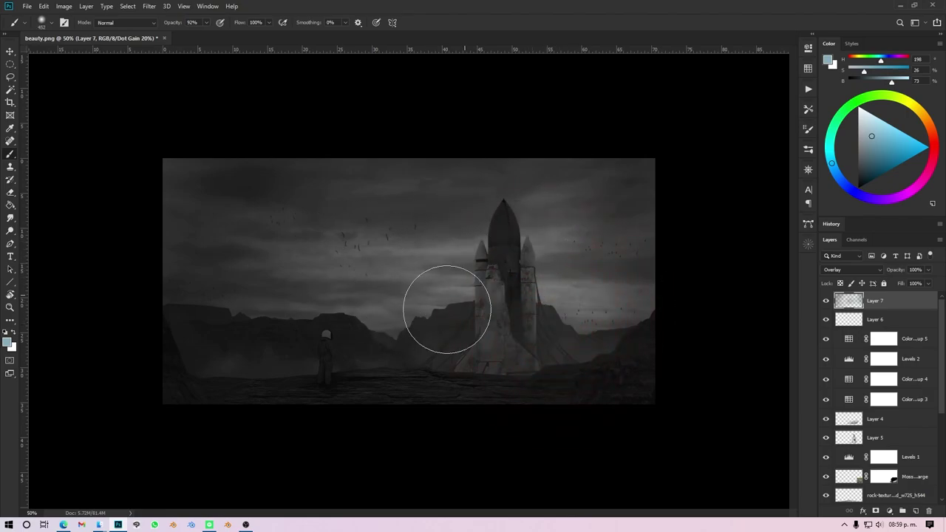
pyautogui.moveTo(446, 308); pyautogui.dragTo(450, 401)
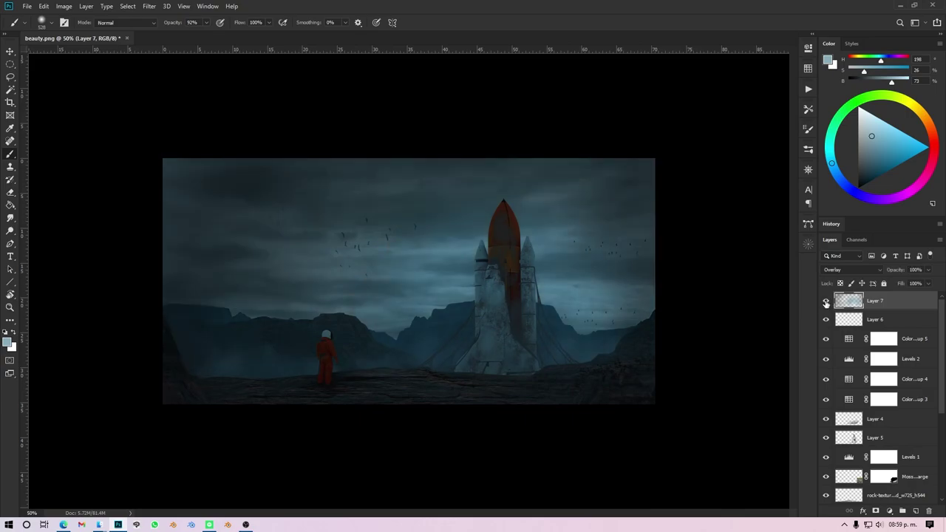
pyautogui.press('d')
pyautogui.press('e')
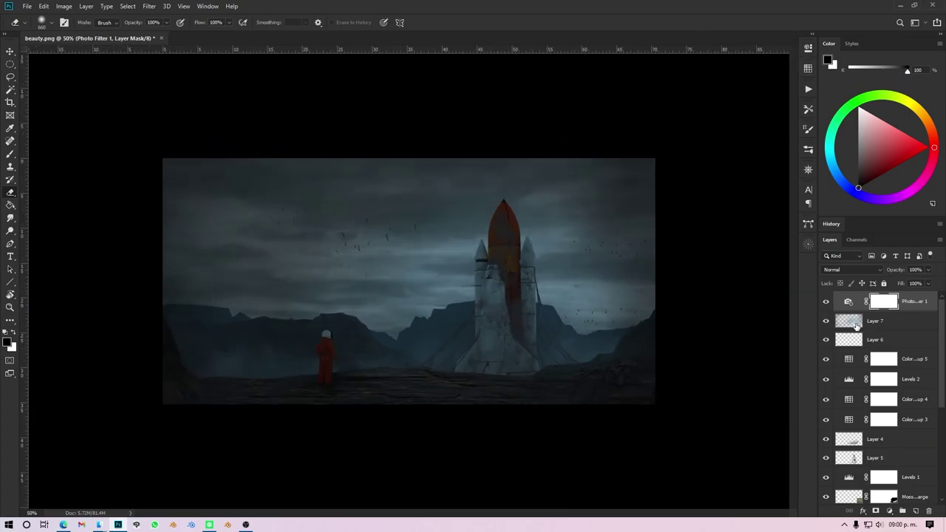
# - Make Layer 5 active and pick a near-black colour to touch up the rocket base
pyautogui.click(850, 322)
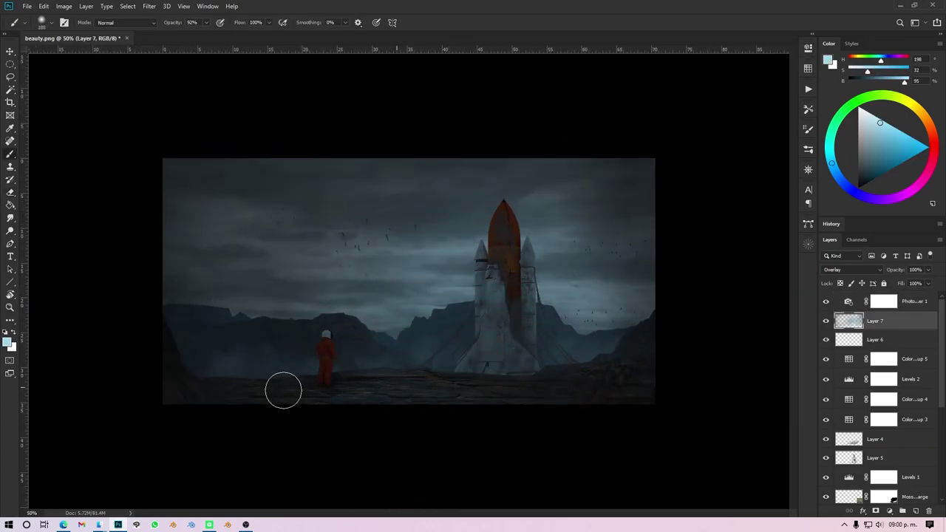
pyautogui.hotkey('ctrl', '-')
pyautogui.hotkey('ctrl', '-')
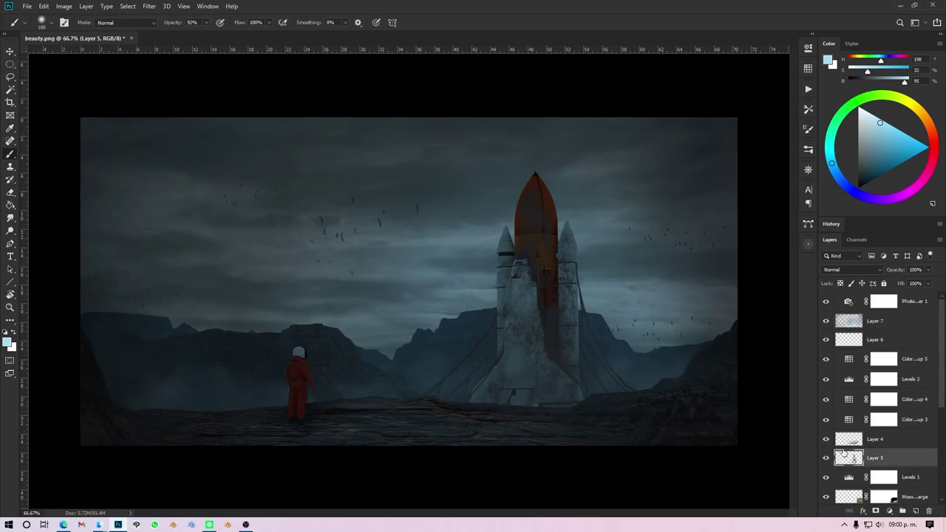
pyautogui.scroll(-2, 835, 413)
pyautogui.click(838, 369)
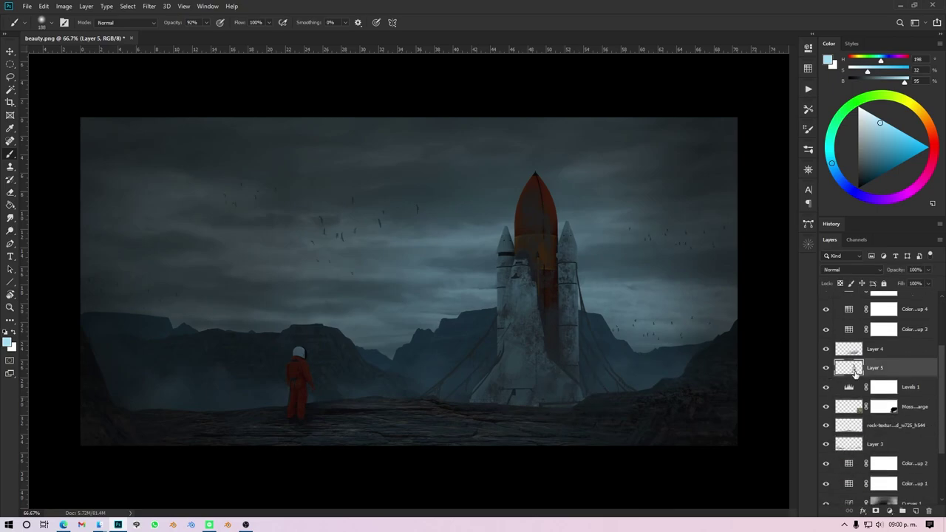
pyautogui.keyDown('alt'); pyautogui.scroll(3, 577, 401); pyautogui.keyUp('alt')
pyautogui.keyDown('alt'); pyautogui.click(337, 348); pyautogui.keyUp('alt')
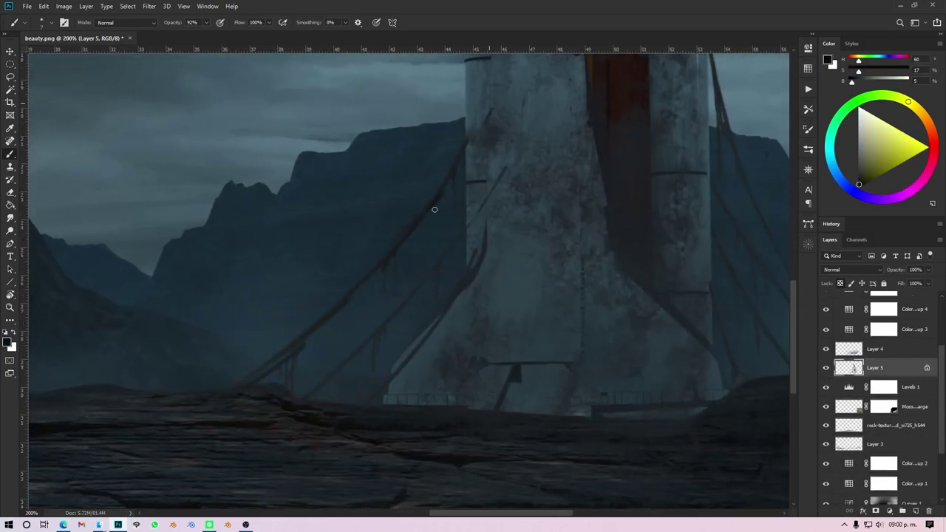
pyautogui.keyDown('ctrl'); pyautogui.hscroll(1, 429, 346); pyautogui.keyUp('ctrl')
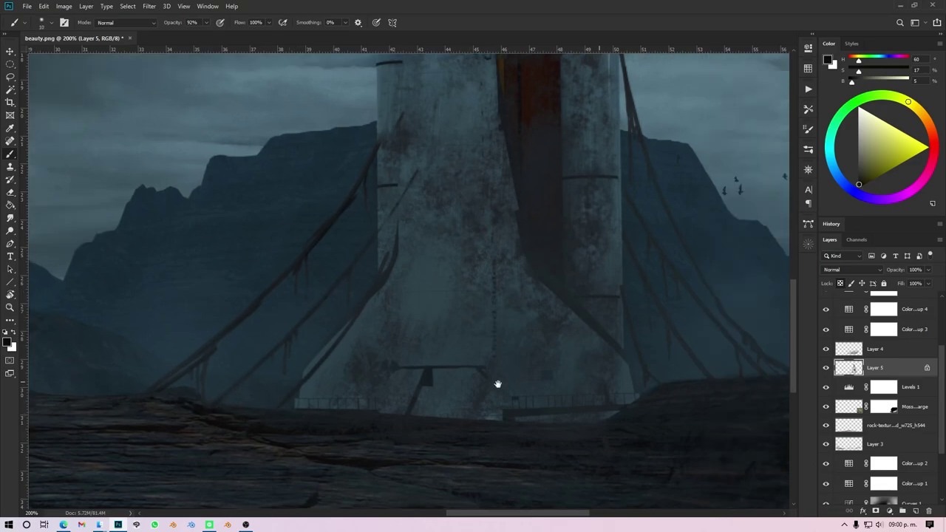
pyautogui.keyDown('ctrl'); pyautogui.hscroll(3, 427, 339); pyautogui.keyUp('ctrl')
pyautogui.keyDown('alt'); pyautogui.scroll(-1, 482, 343); pyautogui.keyUp('alt')
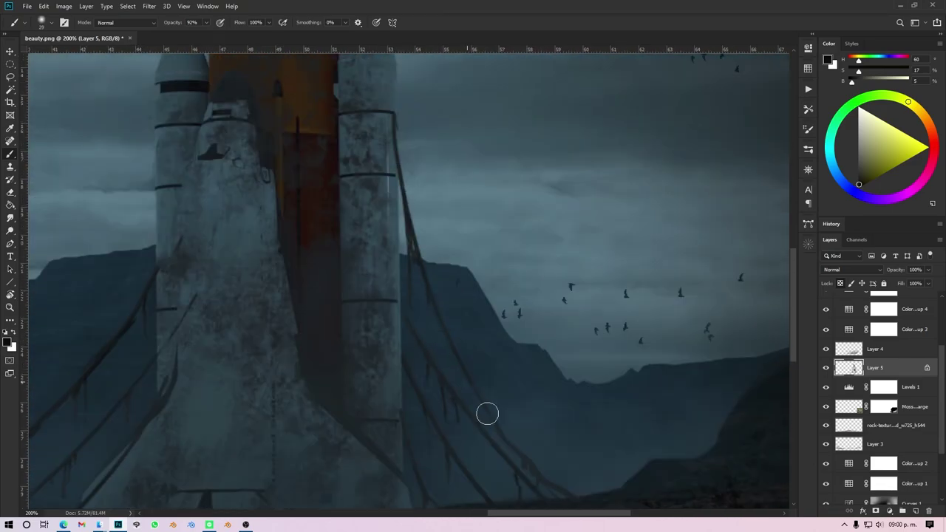
pyautogui.keyDown('alt'); pyautogui.scroll(-2, 549, 331); pyautogui.keyUp('alt')
pyautogui.keyDown('alt'); pyautogui.scroll(-1, 503, 340); pyautogui.keyUp('alt')
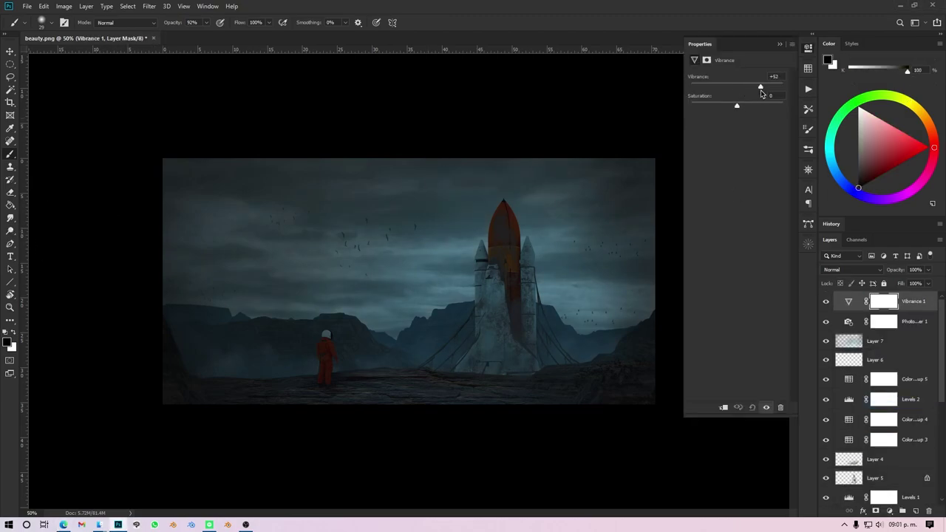
# - Fill a new layer with grey, add noise, and set it to Overlay at 21% opacity
pyautogui.click(149, 6)
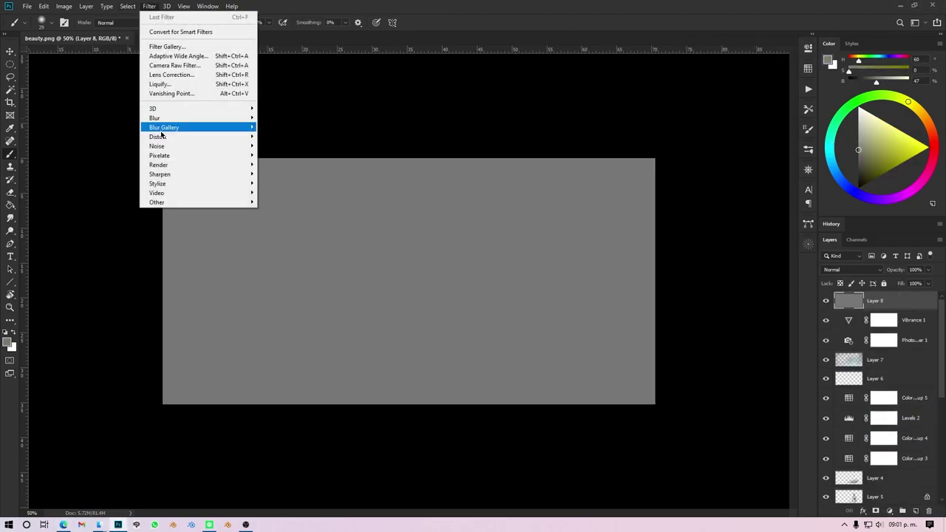
pyautogui.click(283, 143)
pyautogui.click(850, 269)
pyautogui.click(842, 339)
pyautogui.moveTo(927, 269); pyautogui.dragTo(893, 287)
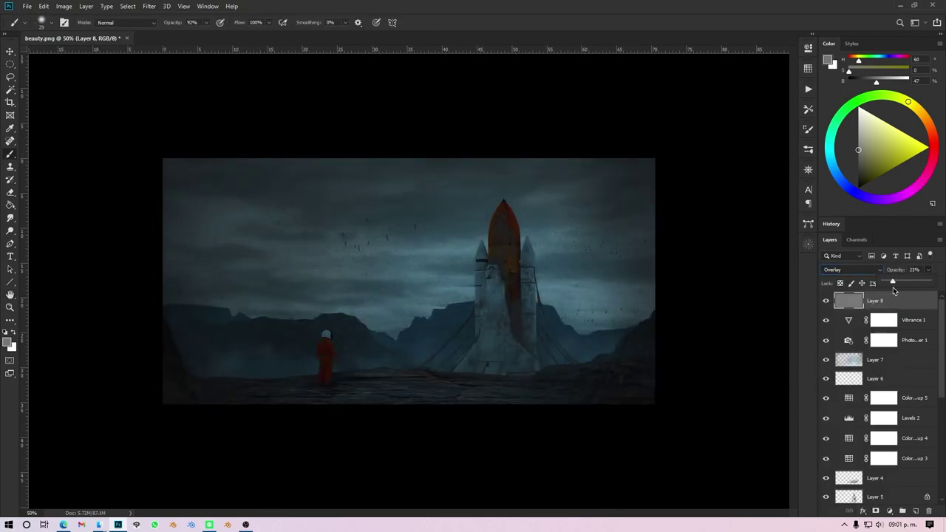
pyautogui.hotkey('ctrl', '-')
pyautogui.hotkey('ctrl', '+')
pyautogui.hotkey('ctrl', '+')
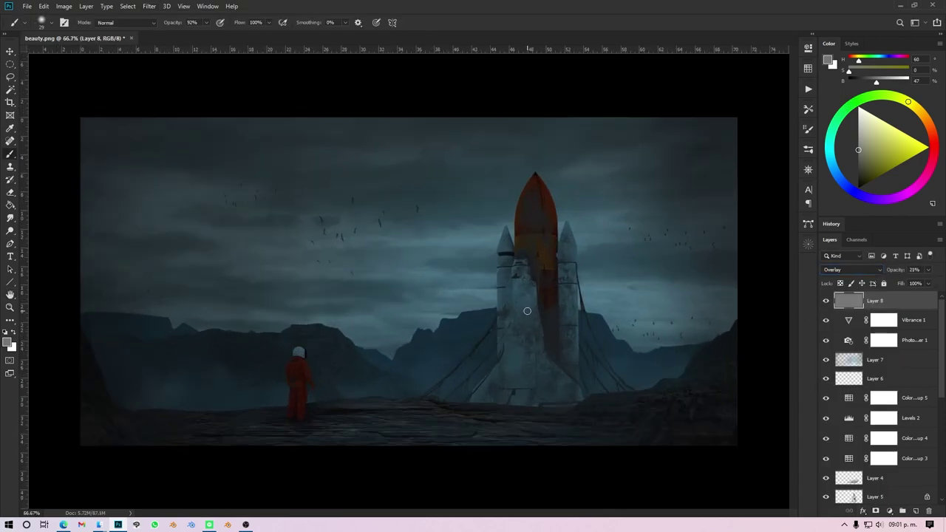
# - On Layer 7, paint black over the ground beneath the rocket
pyautogui.click(876, 359)
pyautogui.press('d')
pyautogui.keyDown('alt'); pyautogui.moveTo(448, 425); pyautogui.dragTo(500, 433, button='right'); pyautogui.keyUp('alt')
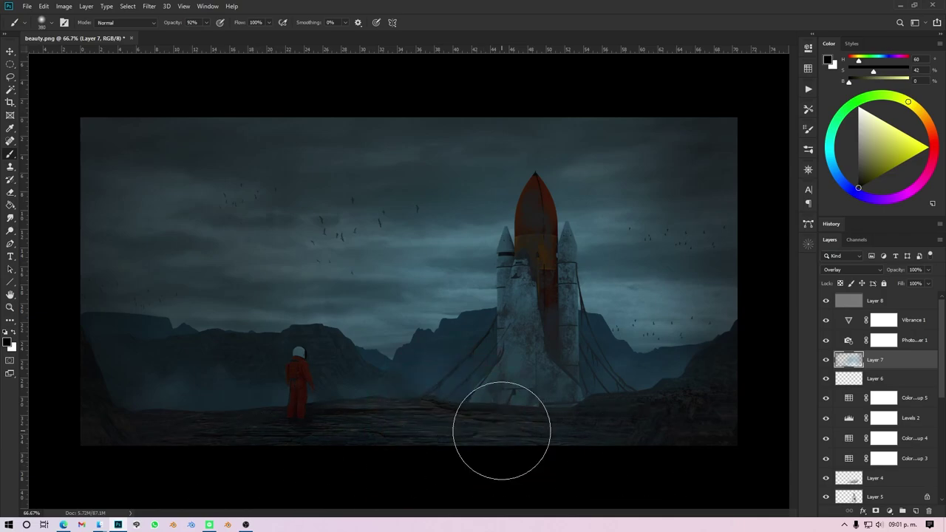
pyautogui.hotkey('ctrl', '-')
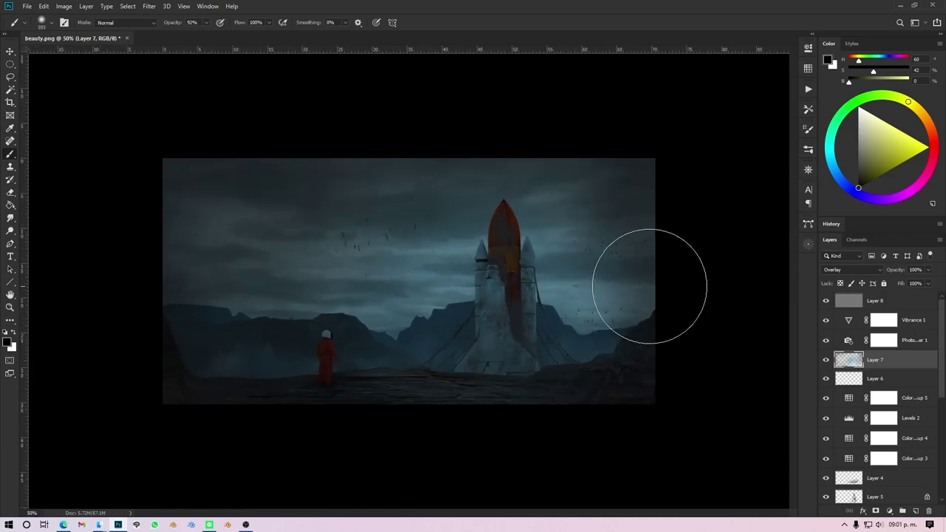
# - Replace a trial Color Lookup with a green Gradient Map in Color blend mode at 12% fill
pyautogui.click(889, 511)
pyautogui.click(890, 456)
pyautogui.hotkey('ctrl', 'z')
pyautogui.click(889, 510)
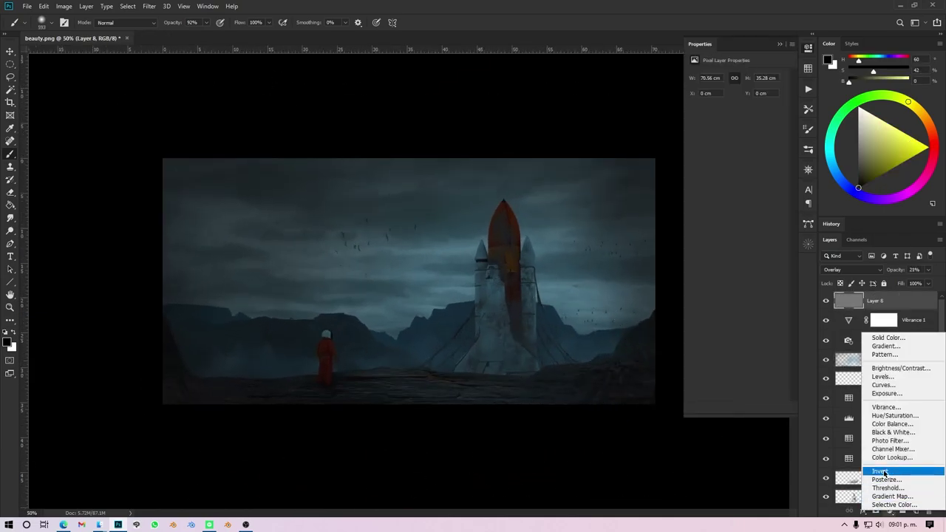
pyautogui.click(865, 469)
pyautogui.click(784, 79)
pyautogui.click(764, 436)
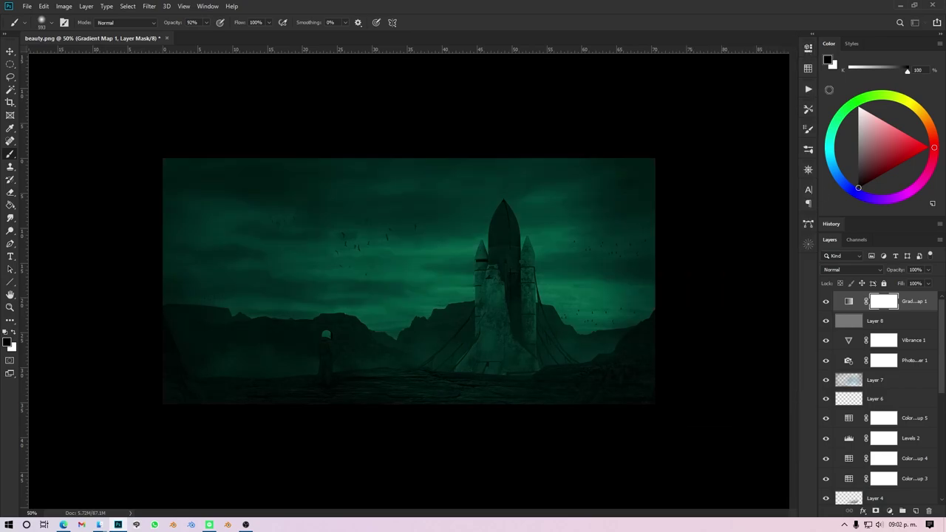
pyautogui.click(850, 269)
pyautogui.click(838, 497)
pyautogui.moveTo(928, 283); pyautogui.dragTo(889, 301)
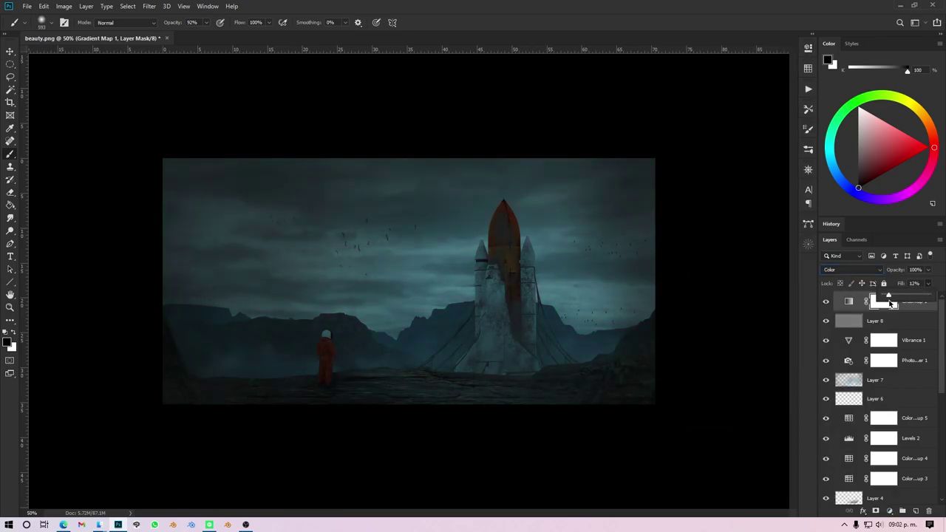
# - Add a second Photo Filter adjustment and delete the gradient map layer
pyautogui.click(889, 511)
pyautogui.hotkey('ctrl', '-')
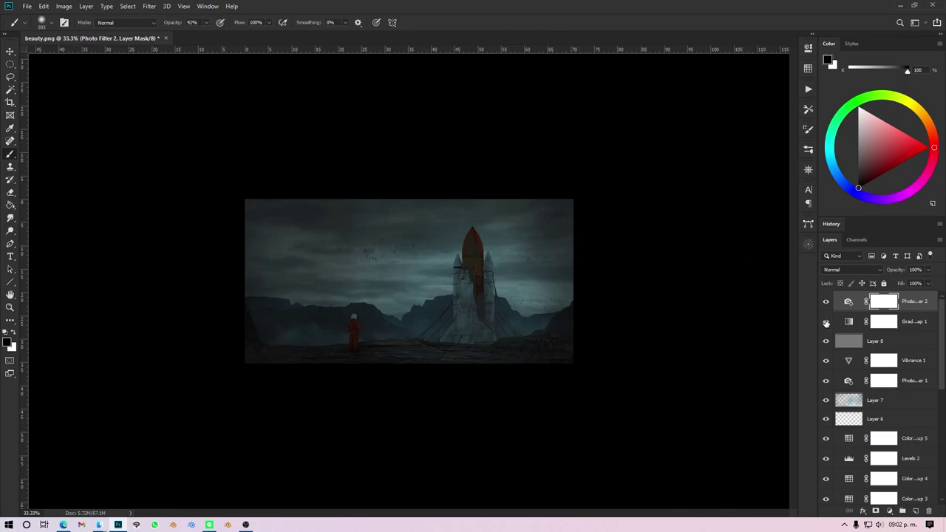
pyautogui.click(879, 321)
pyautogui.press('Delete')
pyautogui.click(887, 301)
pyautogui.click(879, 321)
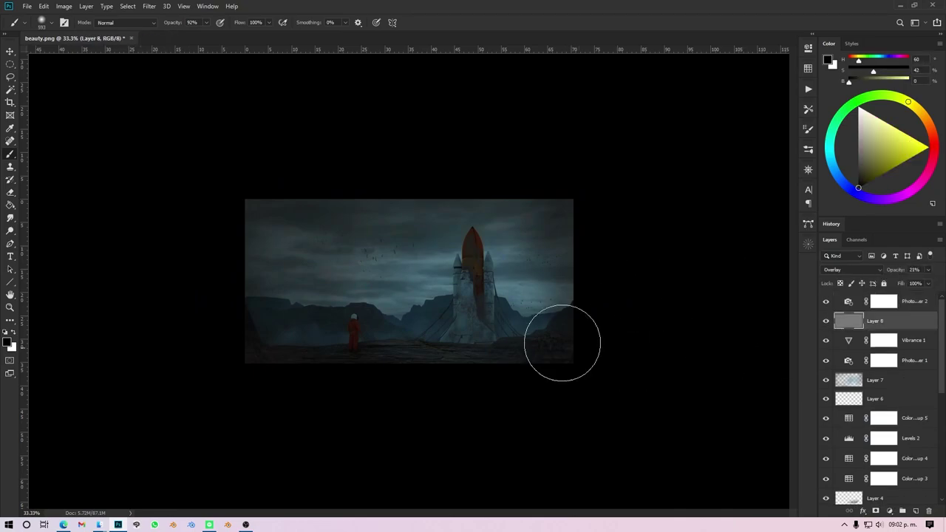
pyautogui.hotkey('ctrl', '+')
pyautogui.hotkey('alt', '[')
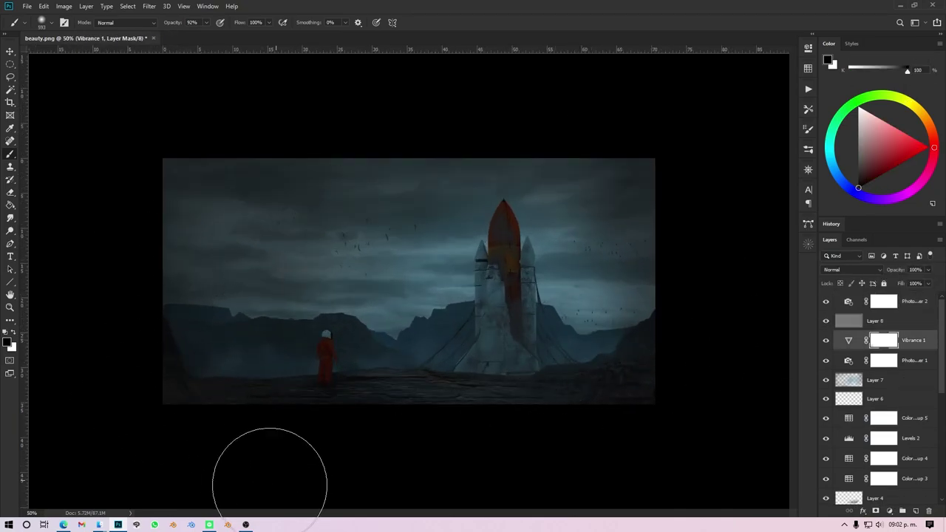
# - Add new layers at the top and marquee a strip along the image's top edge
pyautogui.click(915, 510)
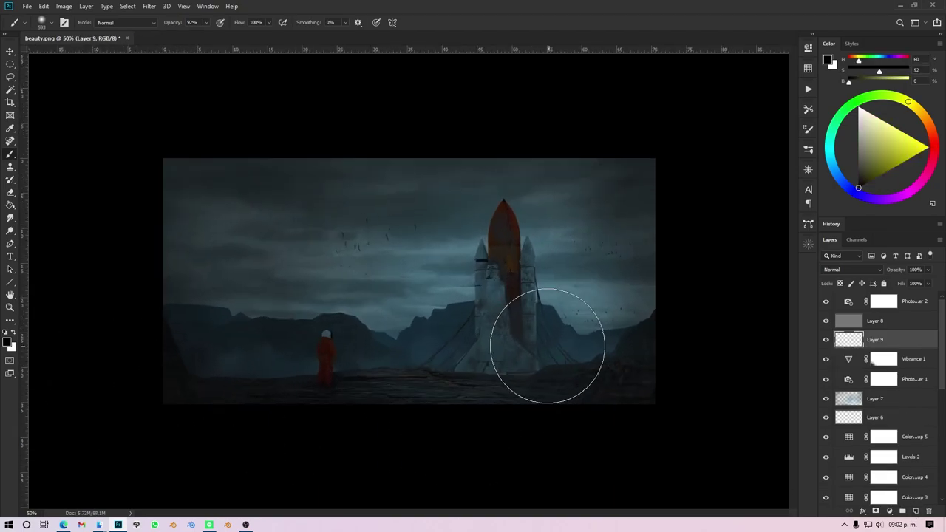
pyautogui.click(879, 300)
pyautogui.click(915, 510)
pyautogui.rightClick(11, 63)
pyautogui.click(45, 65)
pyautogui.moveTo(163, 158); pyautogui.dragTo(713, 183)
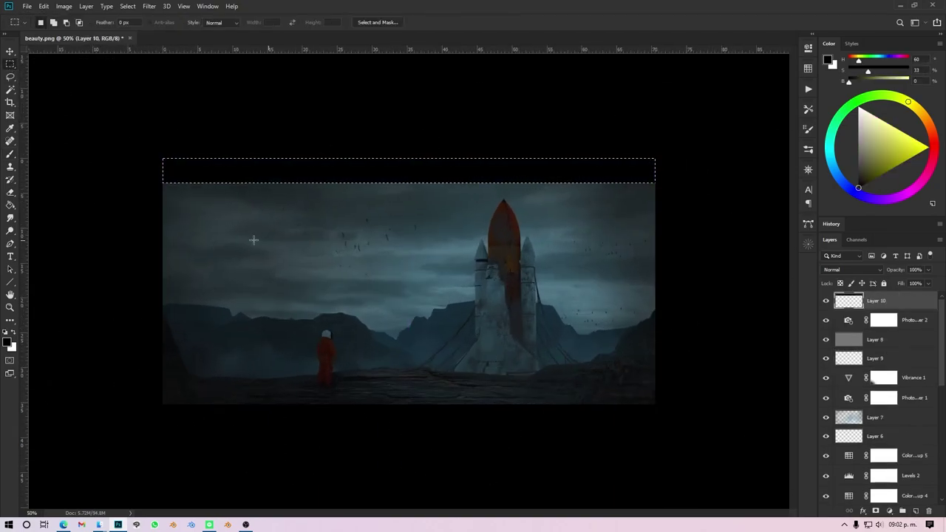
# - Try a black bar at the bottom edge, then delete the bar layer
pyautogui.moveTo(254, 177); pyautogui.dragTo(243, 399)
pyautogui.hotkey('alt', 'BackSpace')
pyautogui.hotkey('ctrl', 't')
pyautogui.press('Return')
pyautogui.hotkey('ctrl', 'd')
pyautogui.press('b')
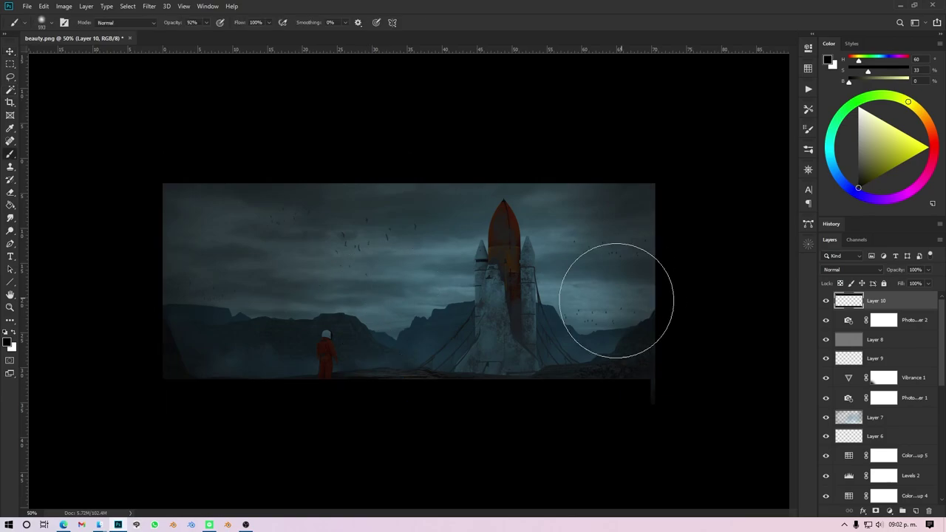
pyautogui.press('Delete')
# - Crop the image, trimming the top edge and fine-tuning the side edges
pyautogui.press('c')
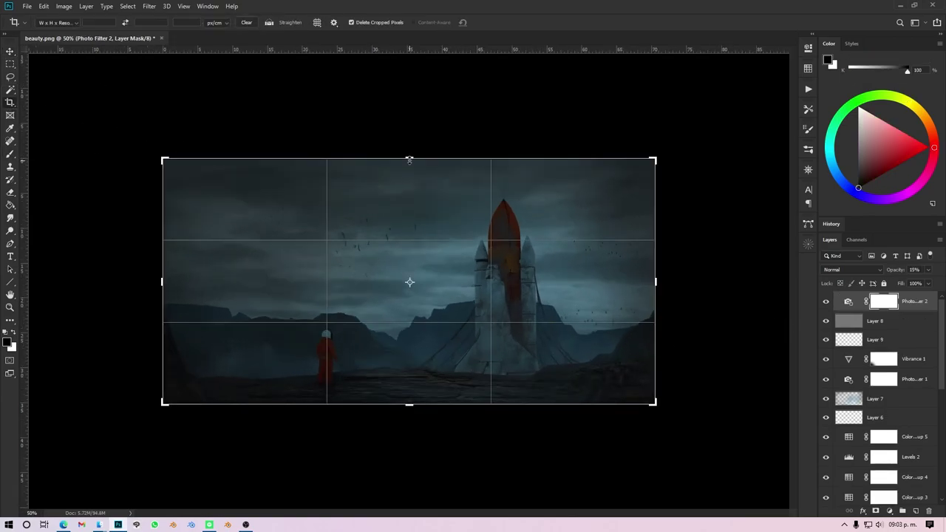
pyautogui.moveTo(410, 160); pyautogui.dragTo(408, 167)
pyautogui.moveTo(654, 281); pyautogui.dragTo(647, 280)
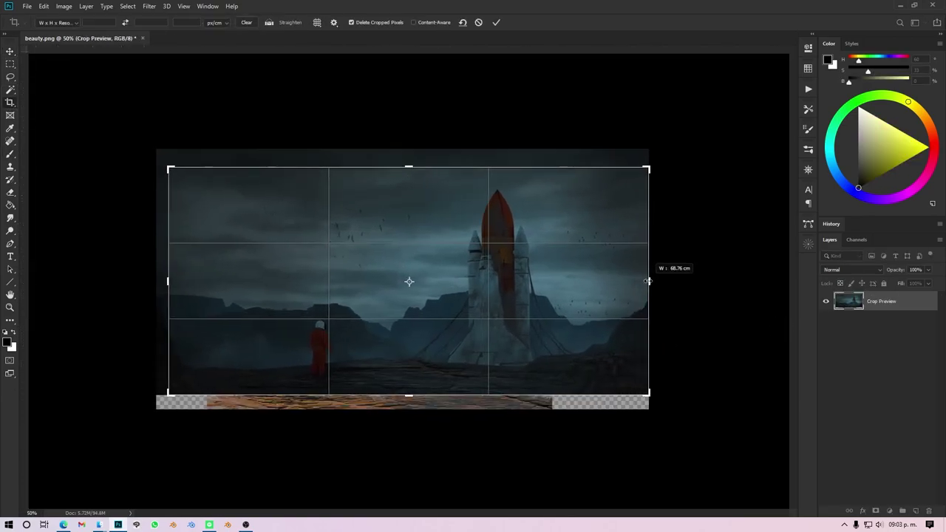
pyautogui.moveTo(155, 281); pyautogui.dragTo(162, 280)
pyautogui.press('Return')
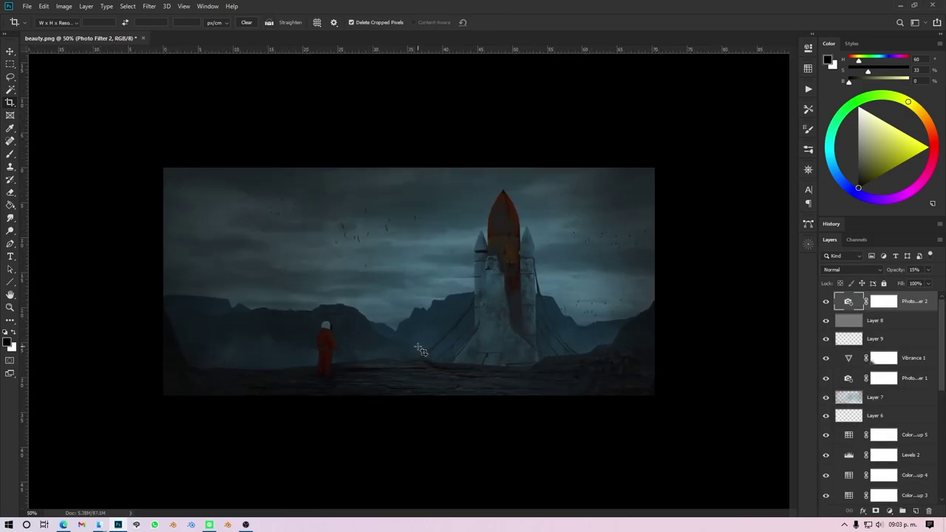
# - Stamp all visible layers into a merged copy with Ctrl+Alt+Shift+E
pyautogui.hotkey('ctrl', 'shift', 'alt', 'e')
pyautogui.hotkey('ctrl', '+')
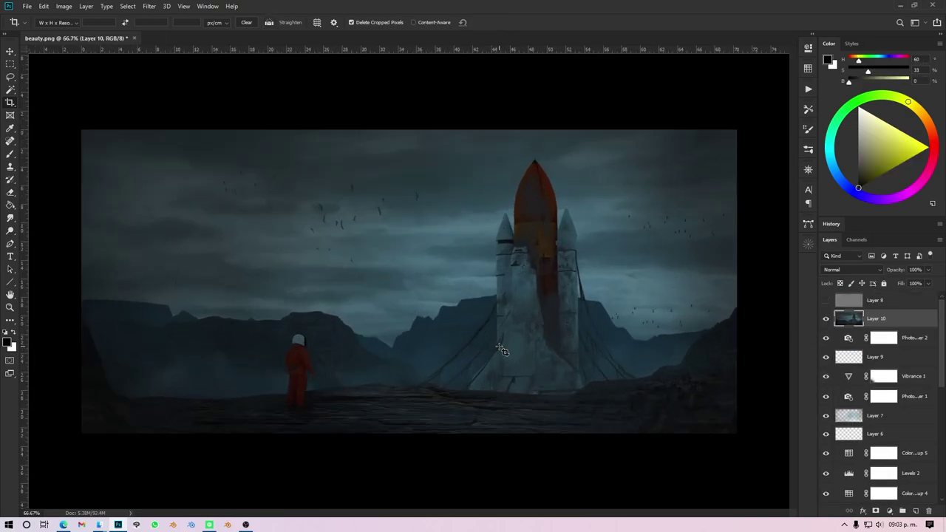
pyautogui.hotkey('ctrl', '-')
pyautogui.hotkey('ctrl', '+')
# - Save the composition as beauty.psd with layers, accepting the Maximize Compatibility prompt
pyautogui.click(807, 89)
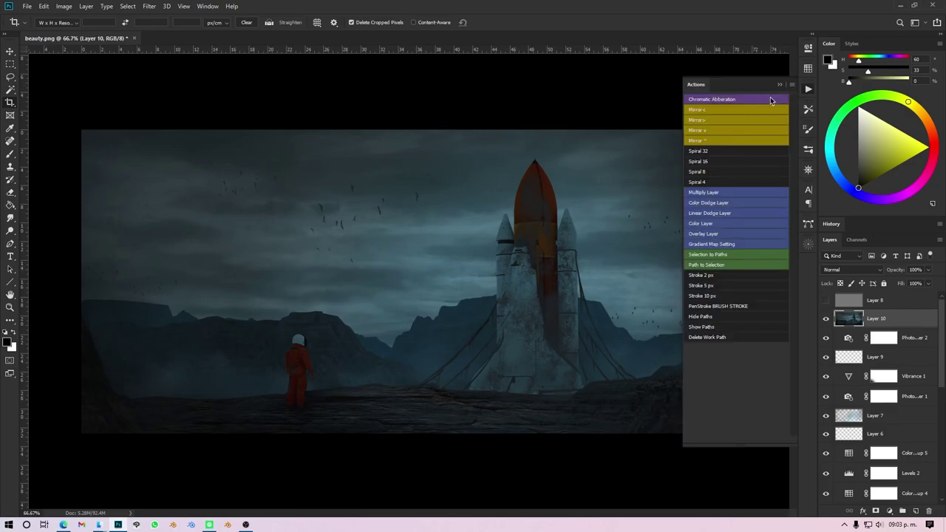
pyautogui.click(779, 84)
pyautogui.hotkey('ctrl', '-')
pyautogui.hotkey('ctrl', 'shift', 's')
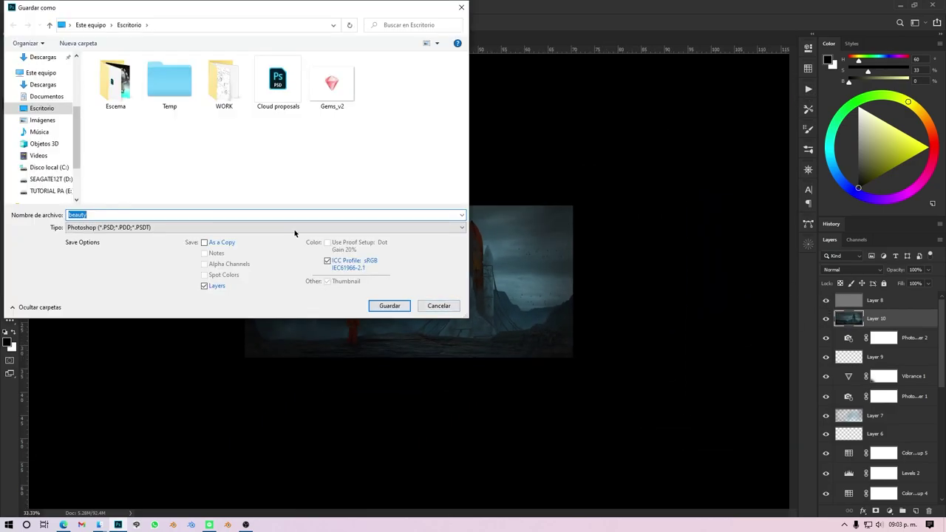
pyautogui.press('Return')
pyautogui.press('Return')
pyautogui.hotkey('ctrl', '0')
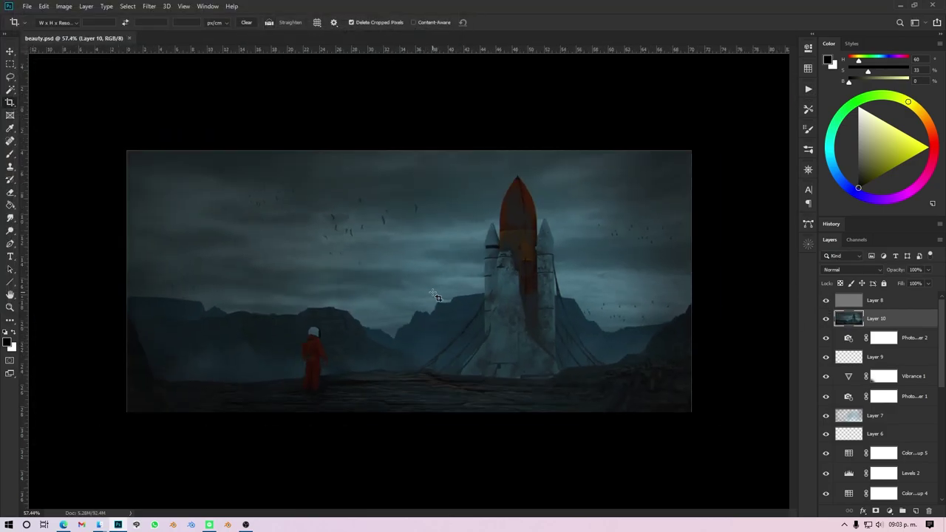